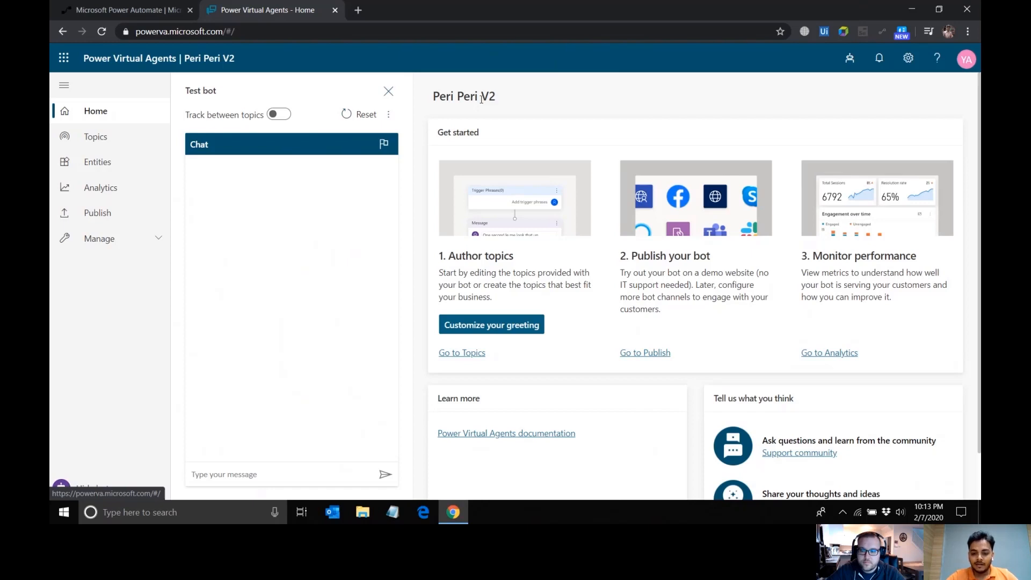
Open the Greeting topic for customization and delete its second and third messages, about the human agent and what to help with
click(520, 326)
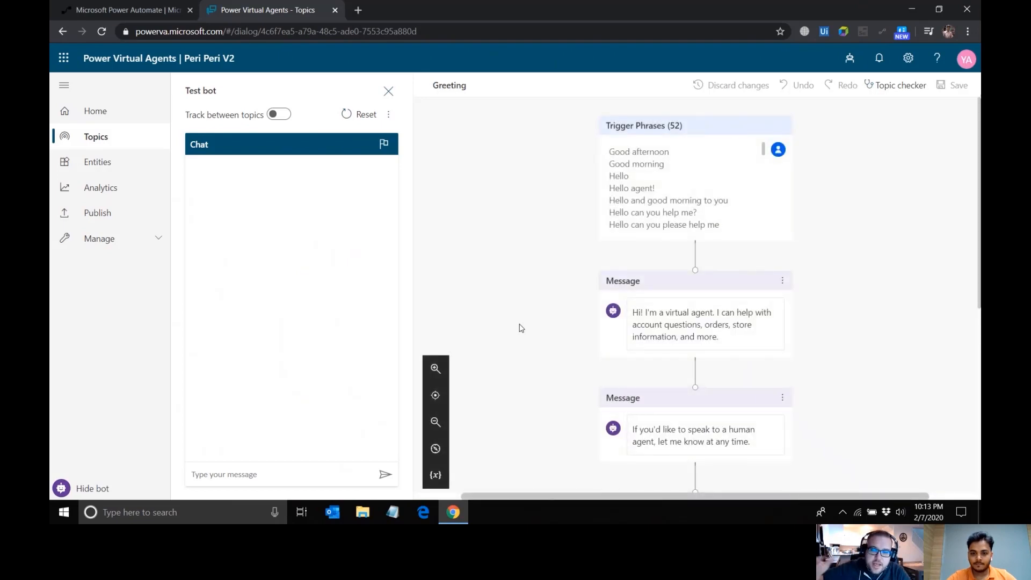
scroll(773, 384, down, 1)
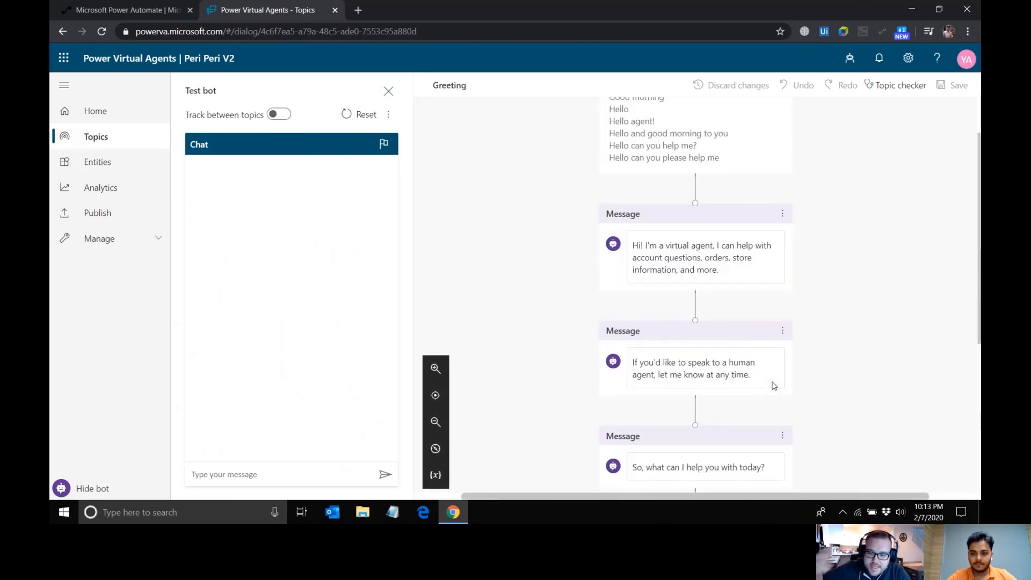
scroll(857, 364, up, 1)
scroll(856, 361, down, 3)
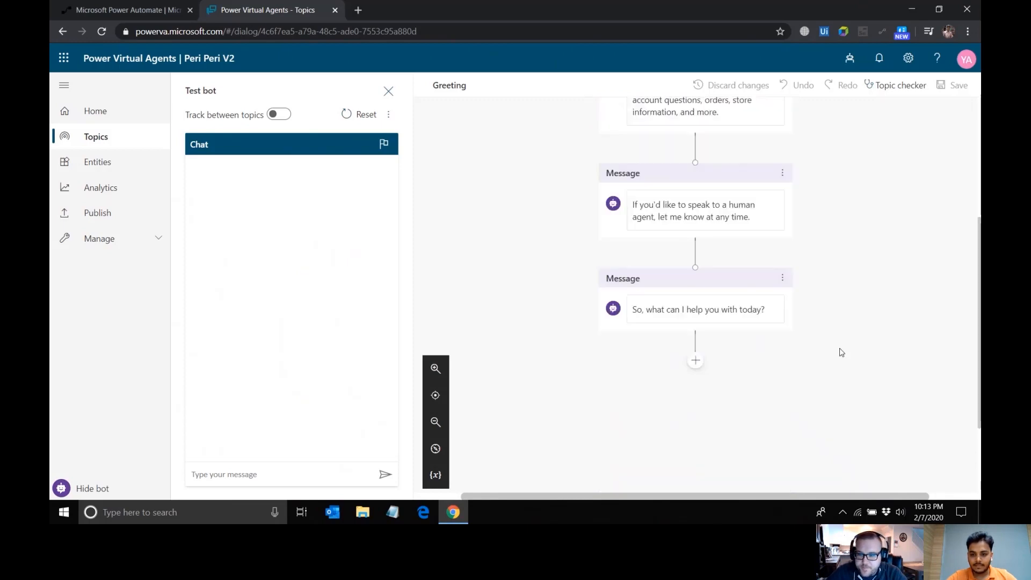
click(781, 280)
click(803, 281)
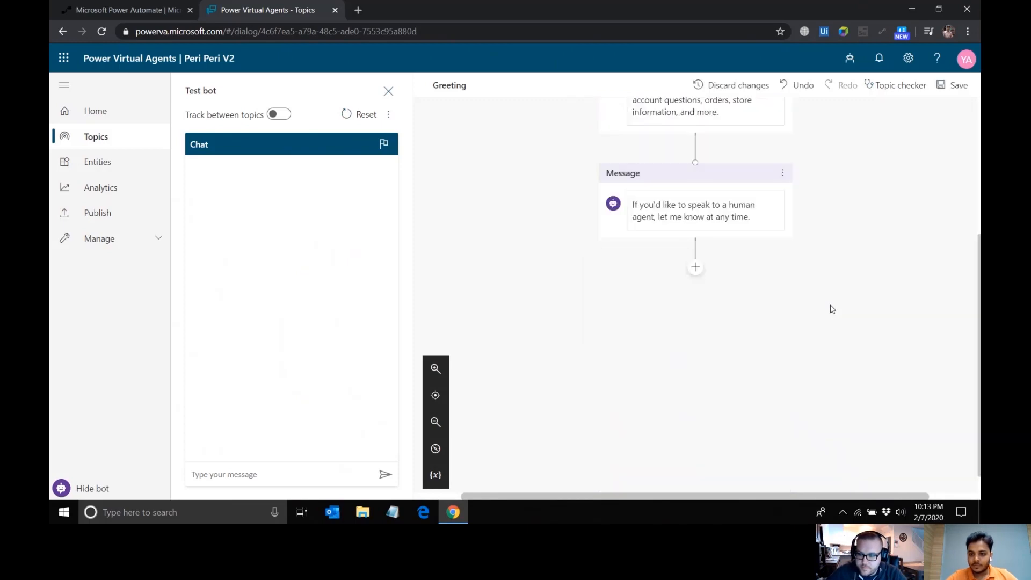
click(782, 276)
click(807, 283)
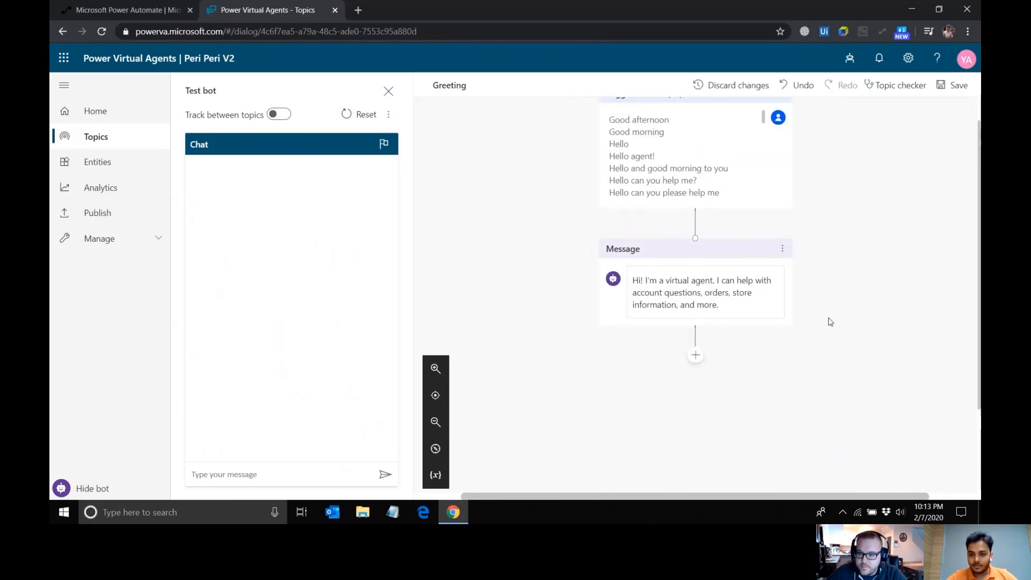
Reword the remaining greeting message to "Hi! I'm a virtual agent. I can help with previous and new orders!"
drag(750, 340, 633, 325)
text(prev)
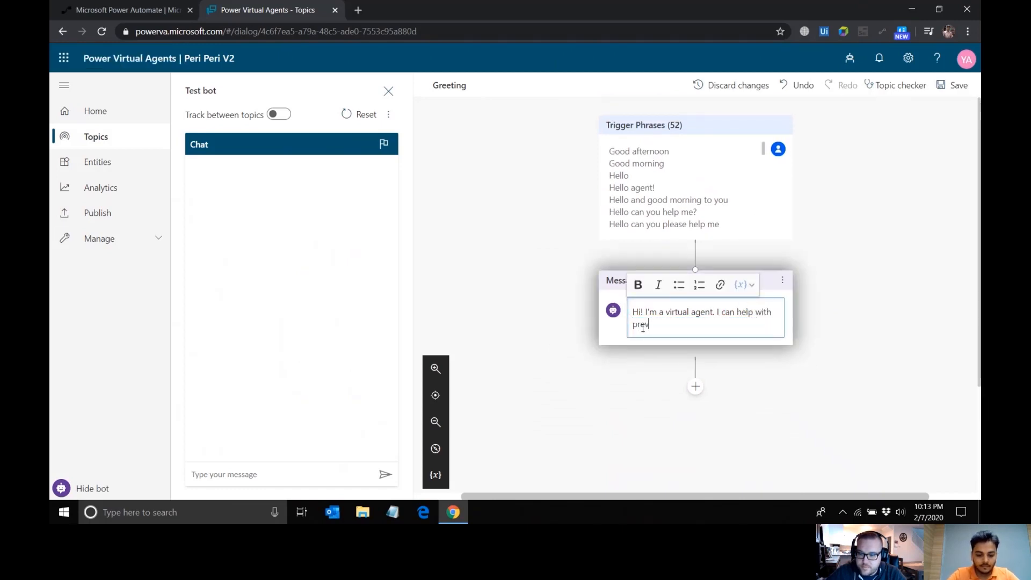
text(ious order)
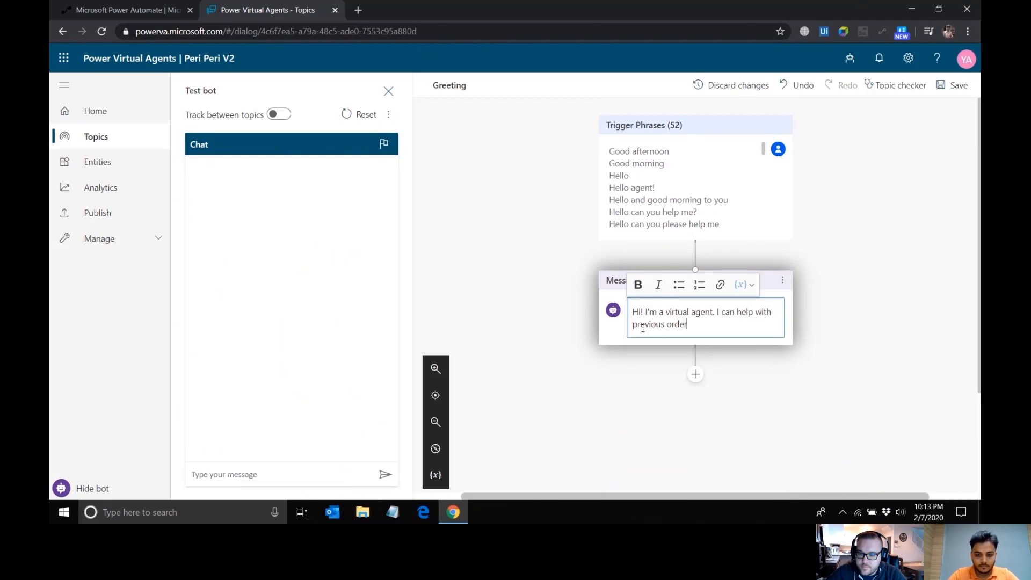
key(BackSpace)
key(BackSpace)
key(BackSpace)
key(BackSpace)
key(BackSpace)
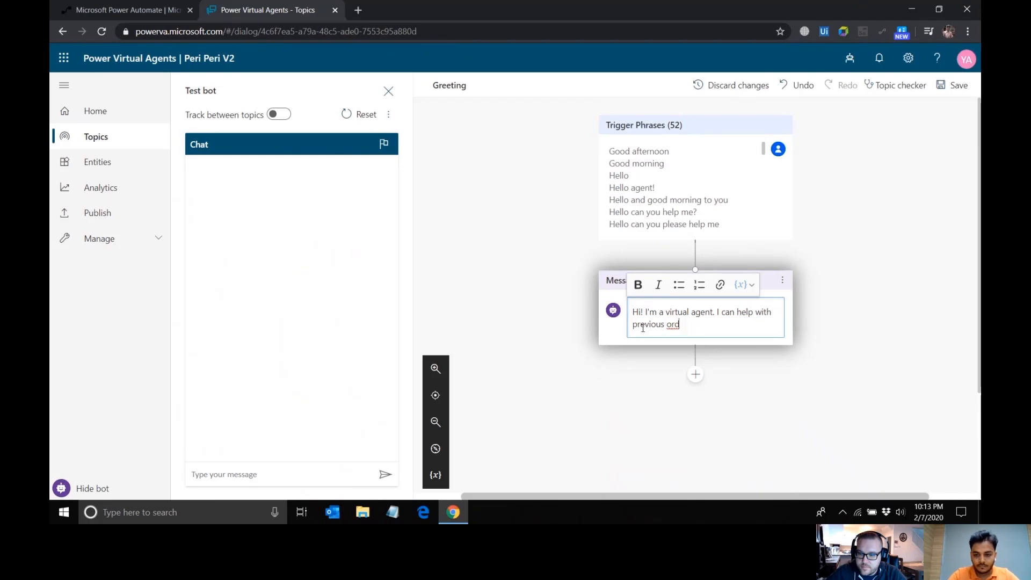
text(and new orders!)
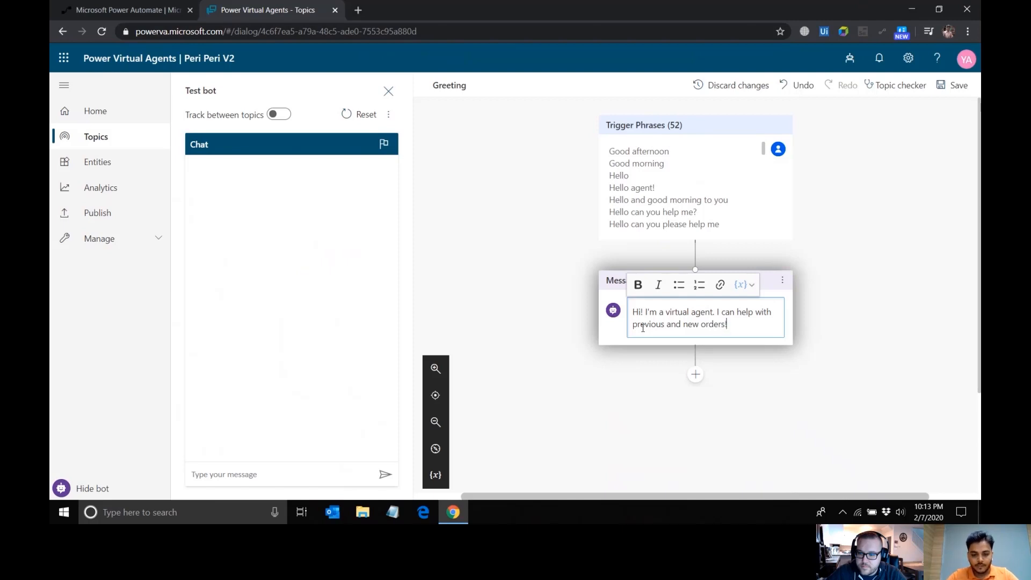
click(807, 416)
Add a question below the greeting message that asks "What can I help you with today?"
scroll(807, 416, down, 1)
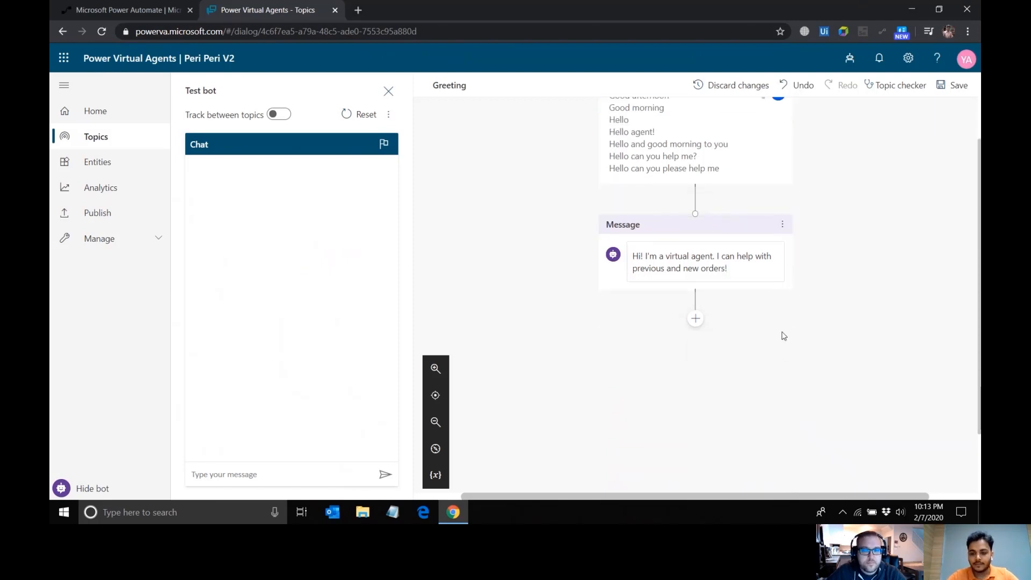
click(695, 318)
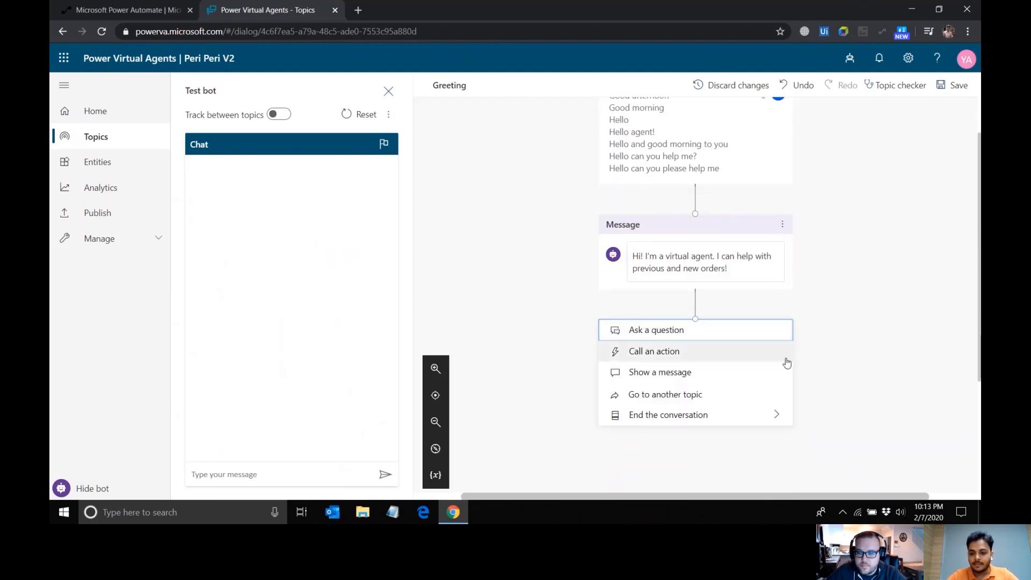
click(689, 335)
scroll(697, 301, down, 2)
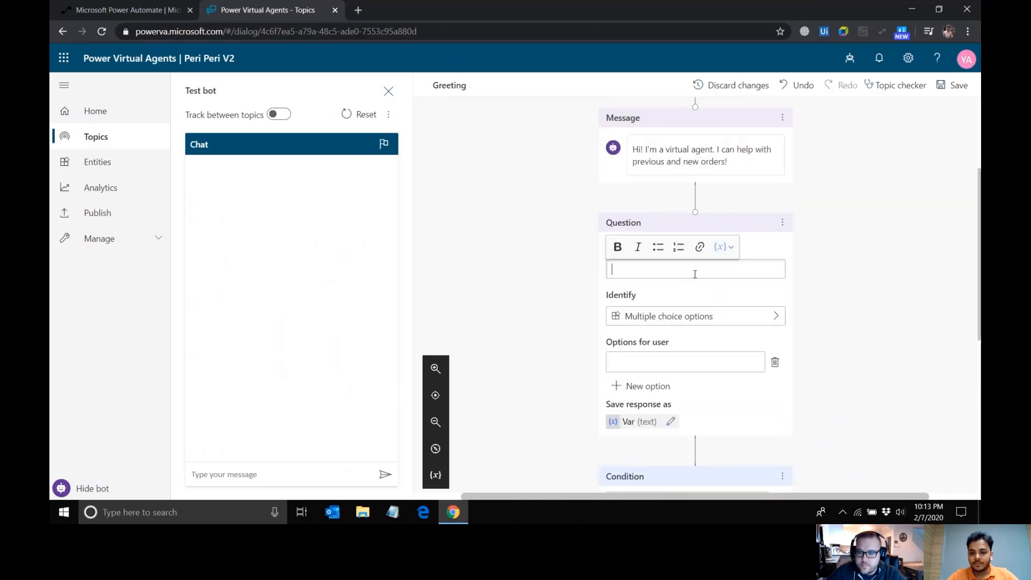
text(Wha)
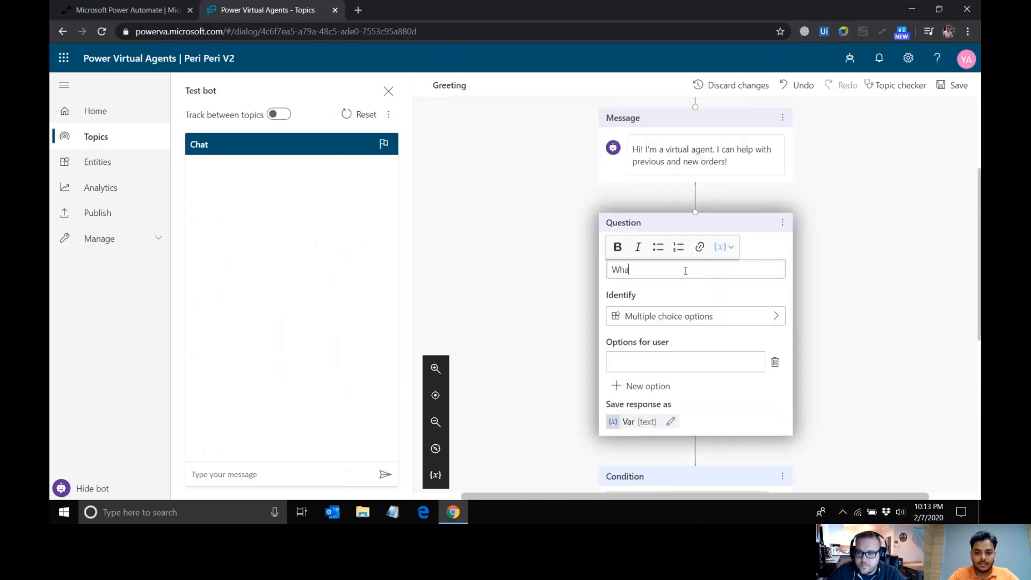
text(t can I)
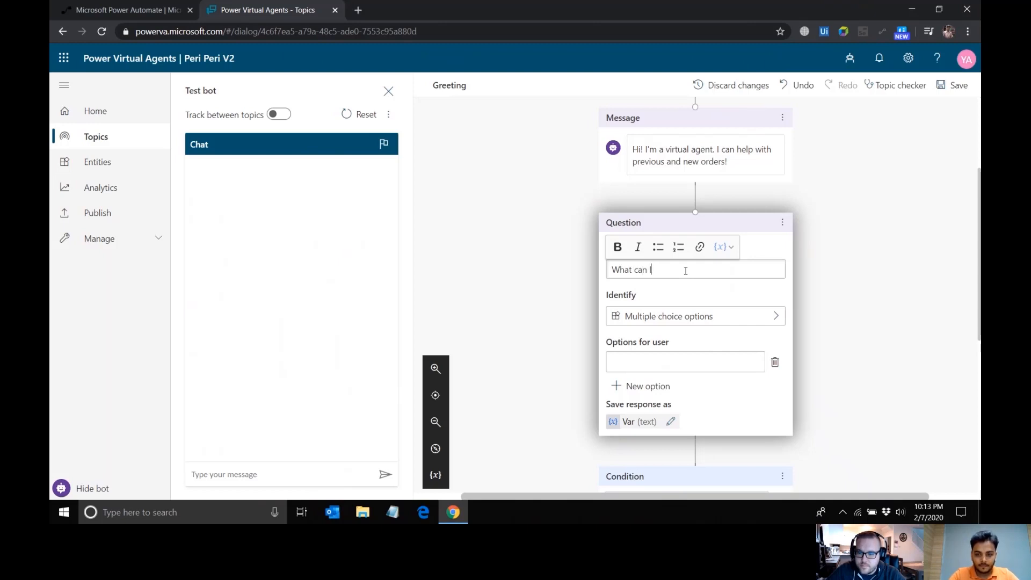
text( help you w)
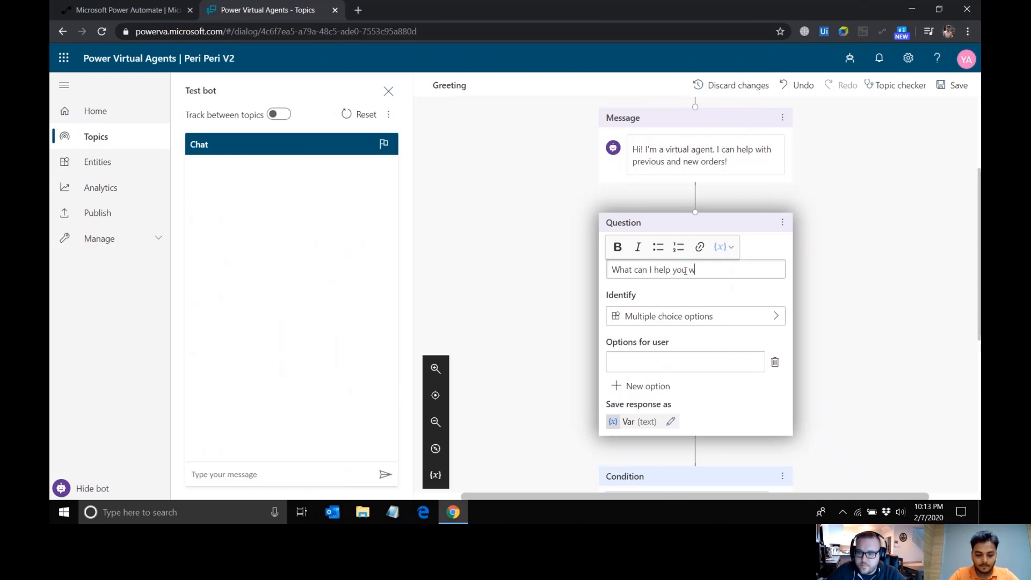
text(ith today?)
Give the question two multiple-choice options, "Track a previous request" and "Create a new request"
scroll(683, 269, down, 2)
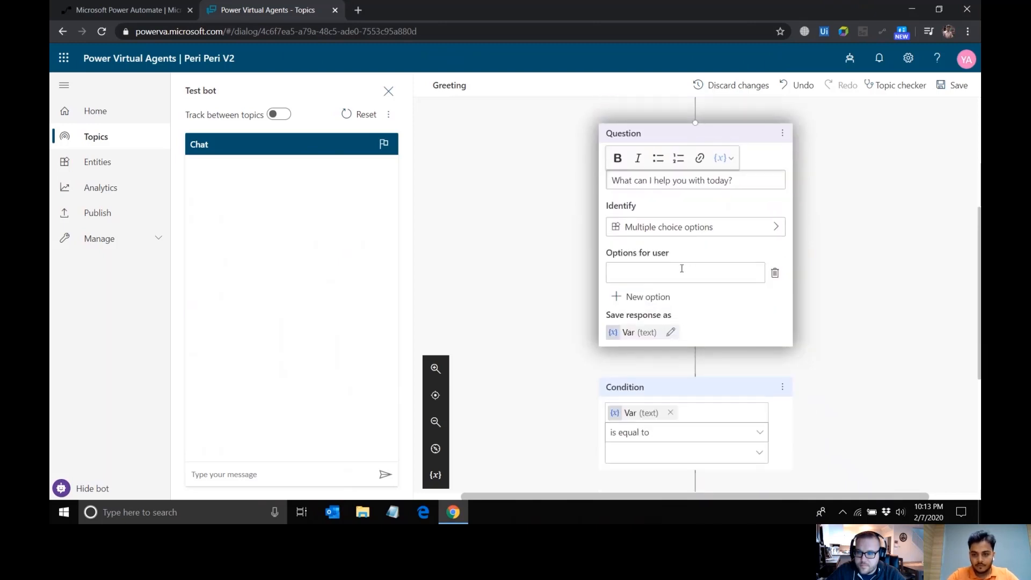
click(704, 271)
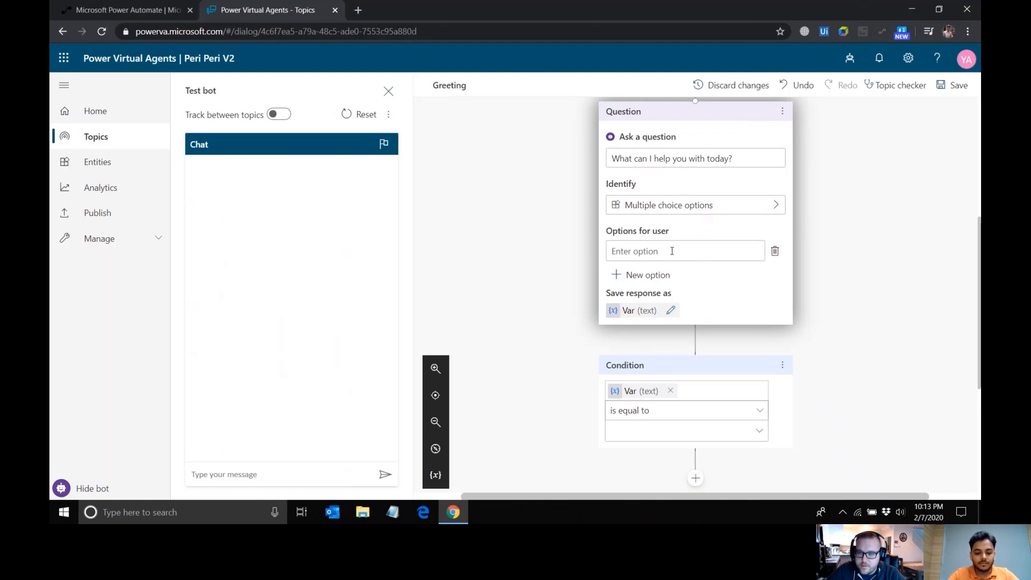
text(Trac)
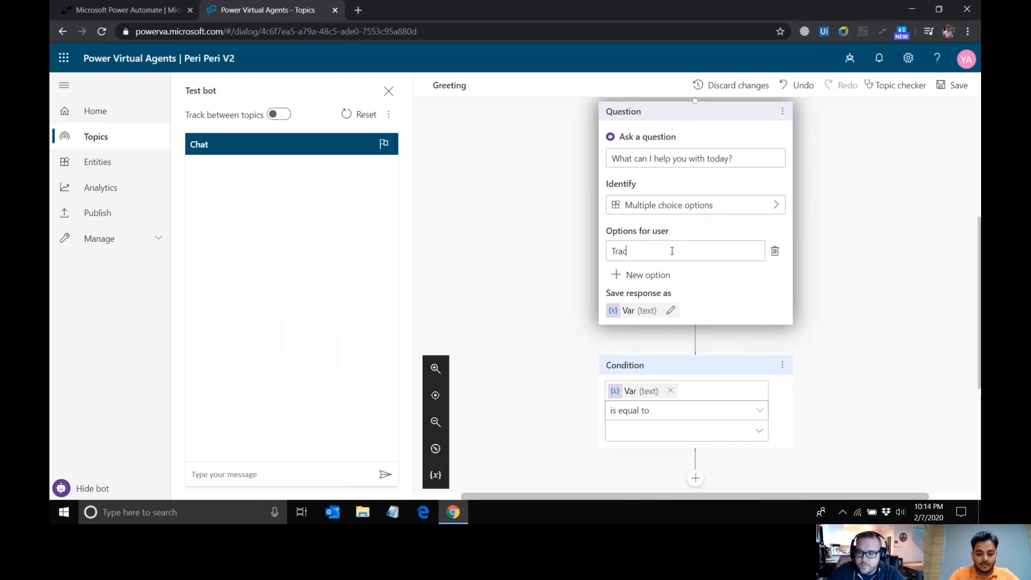
text(k a previous request)
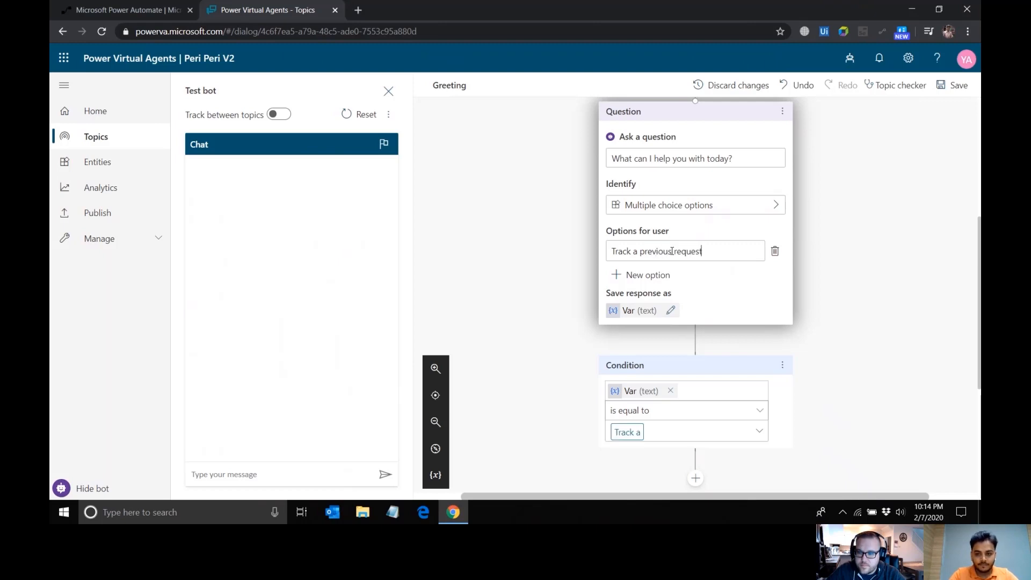
click(664, 277)
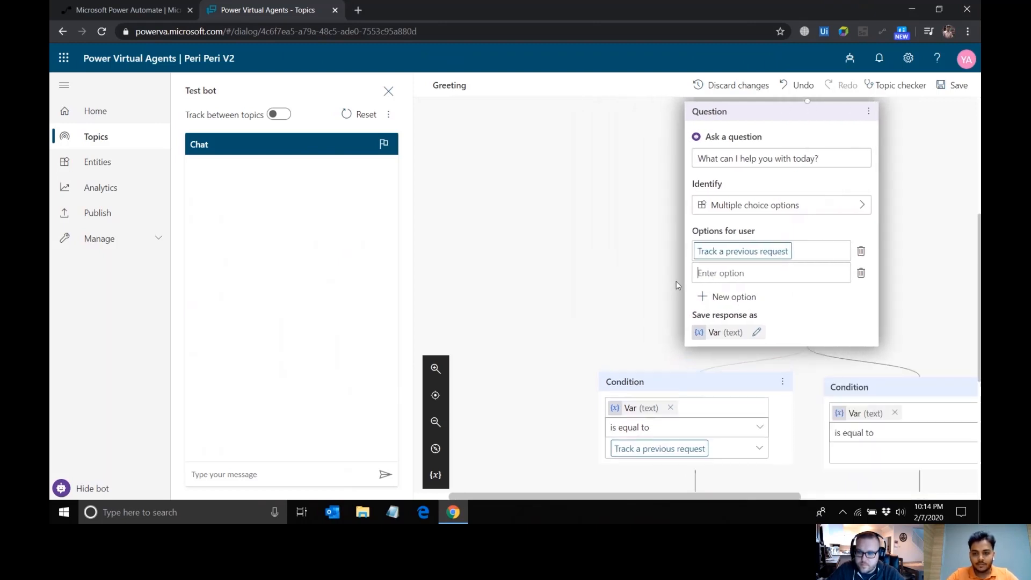
click(751, 275)
text(Create a new re)
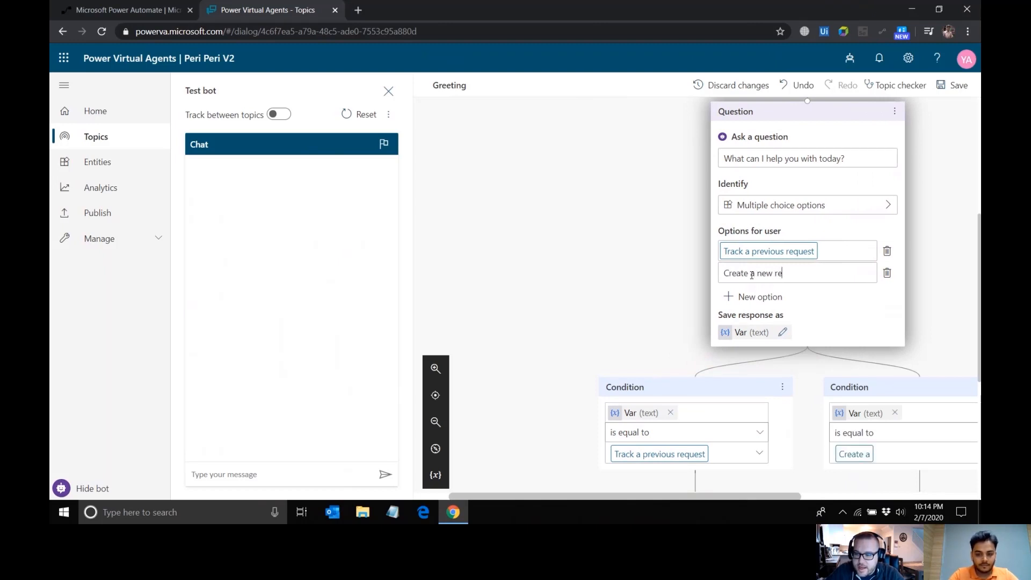
text(quest)
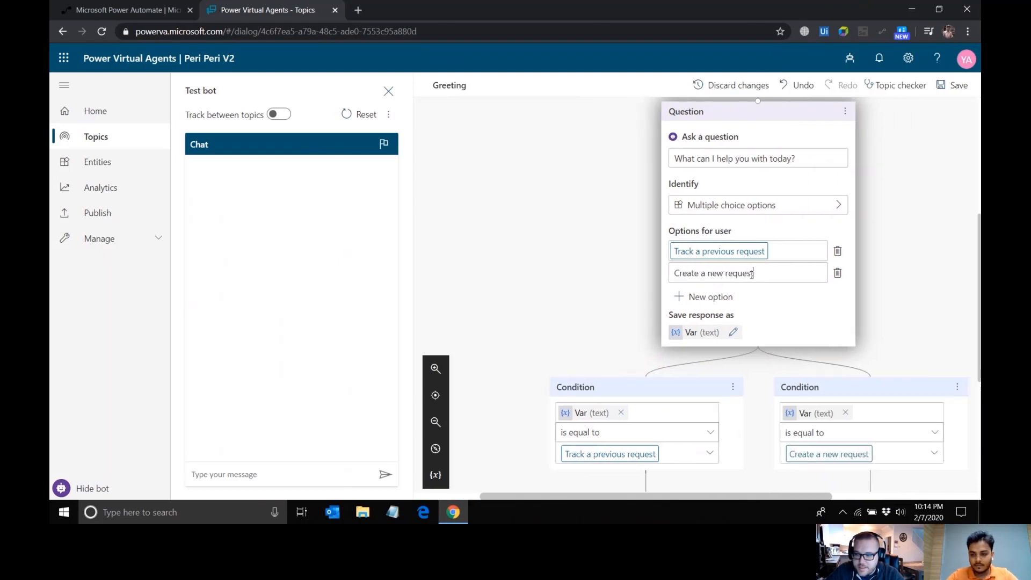
scroll(752, 275, down, 2)
scroll(751, 275, right, 1)
click(851, 220)
scroll(850, 220, up, 1)
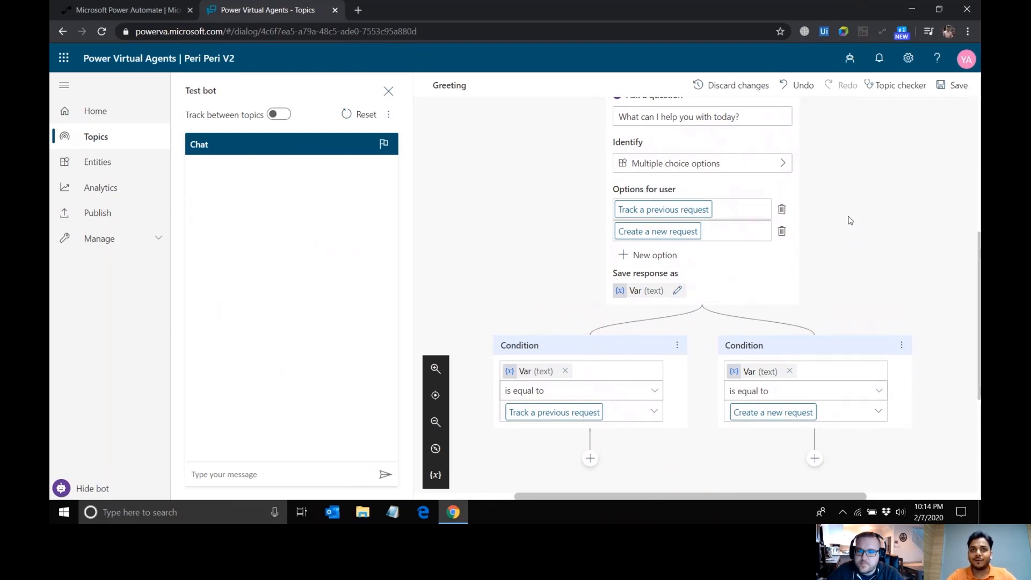
End the conversation below the "Create a new request" condition
scroll(849, 221, down, 4)
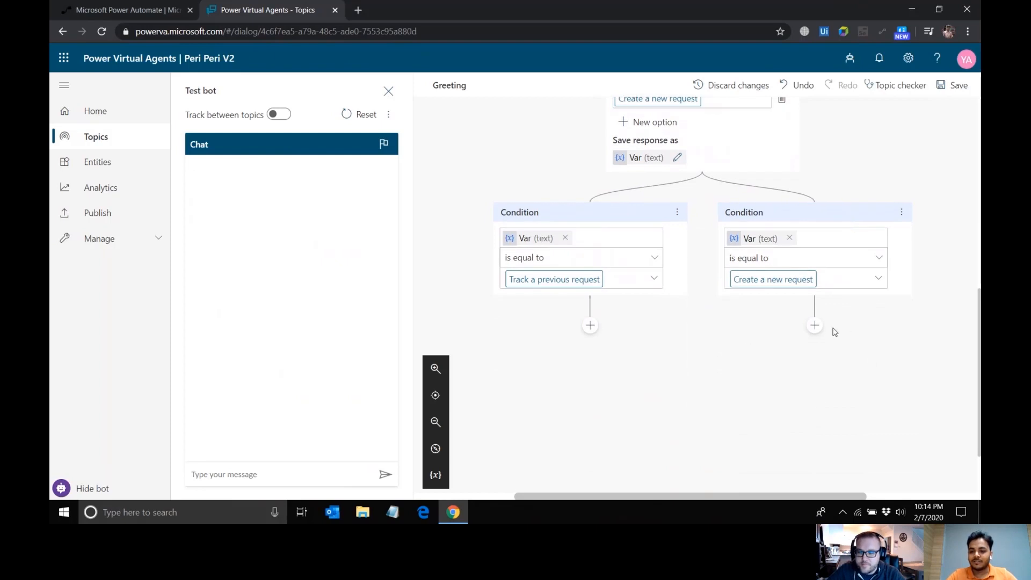
click(815, 325)
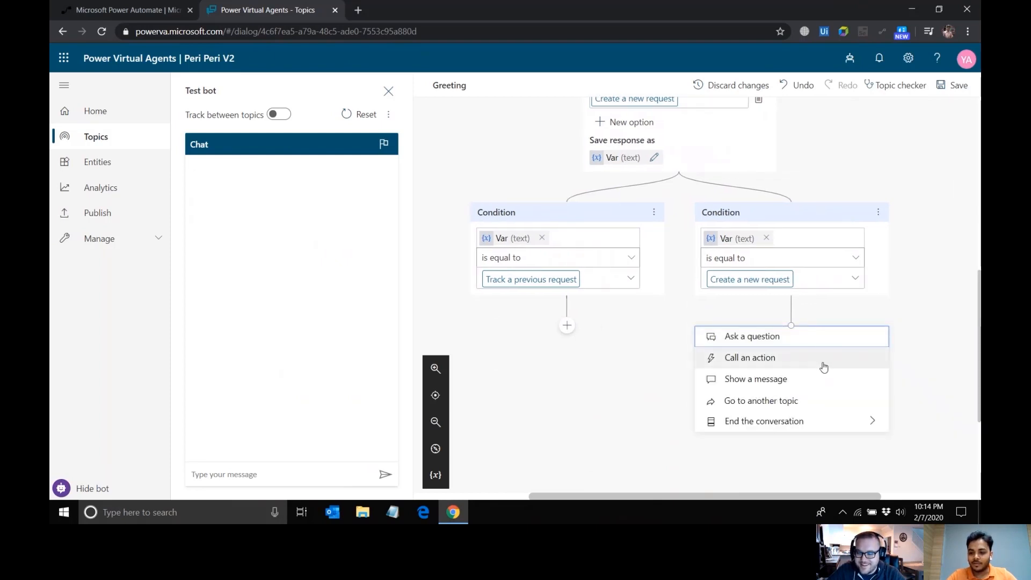
mouse_move(827, 420)
click(869, 422)
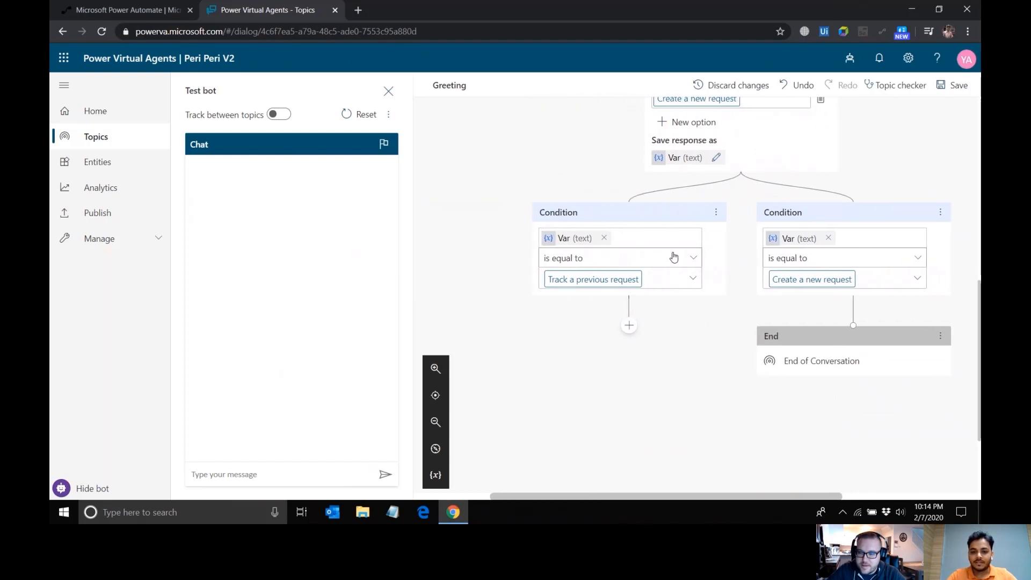
Add a question below the "Track a previous request" condition with the text "Enter your order ID"
scroll(626, 299, up, 2)
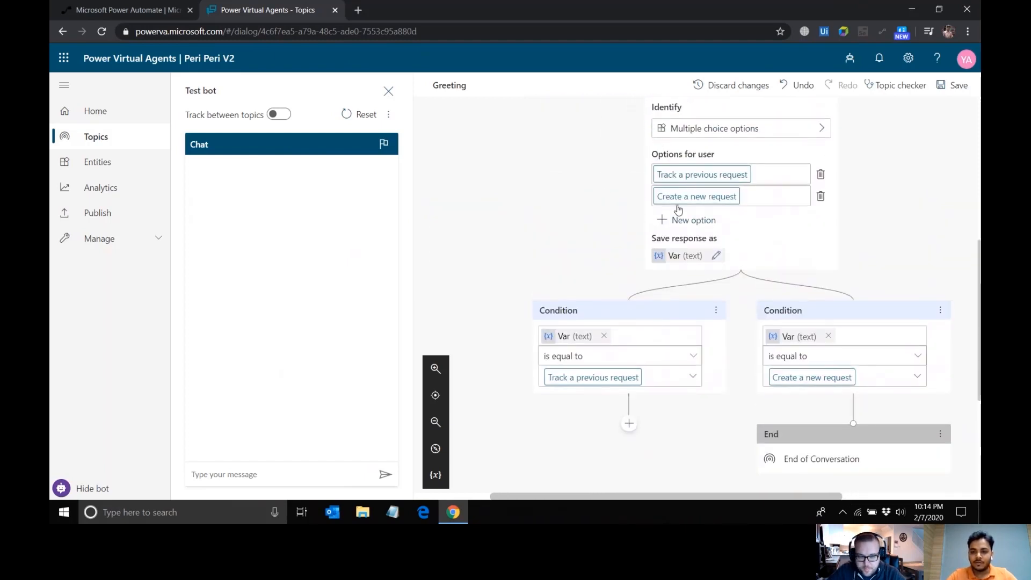
scroll(617, 320, down, 2)
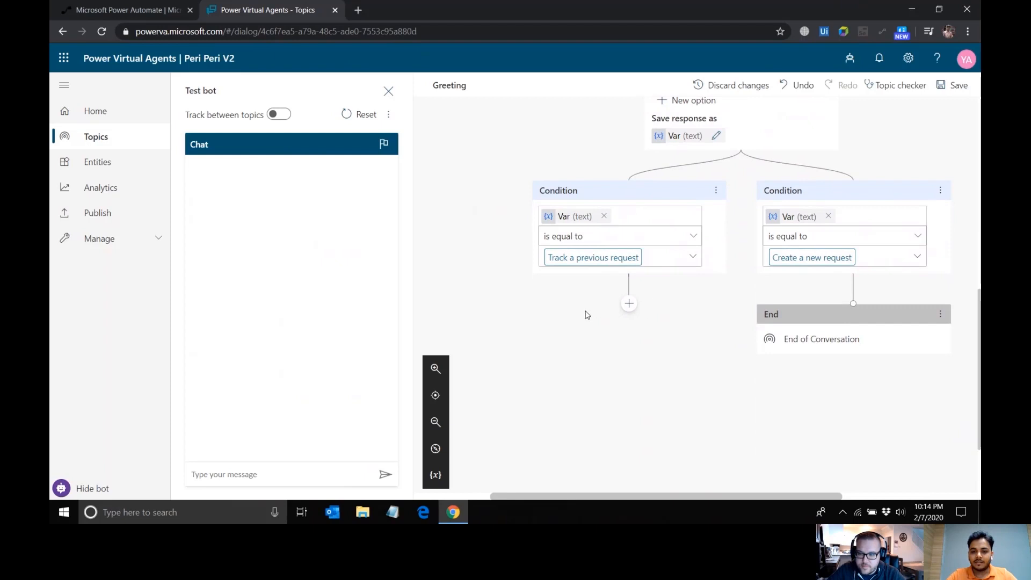
click(629, 303)
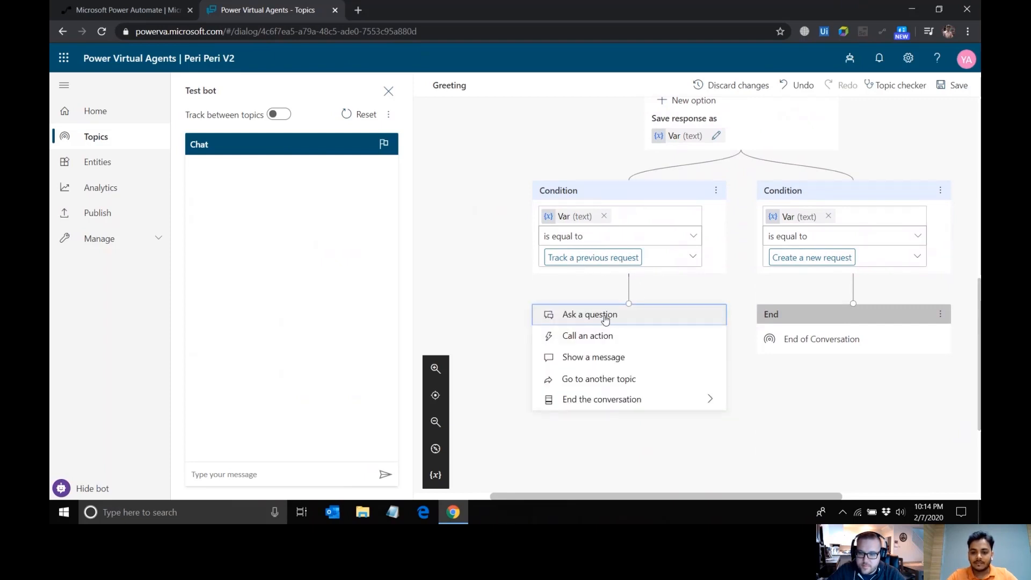
click(617, 317)
scroll(584, 372, down, 1)
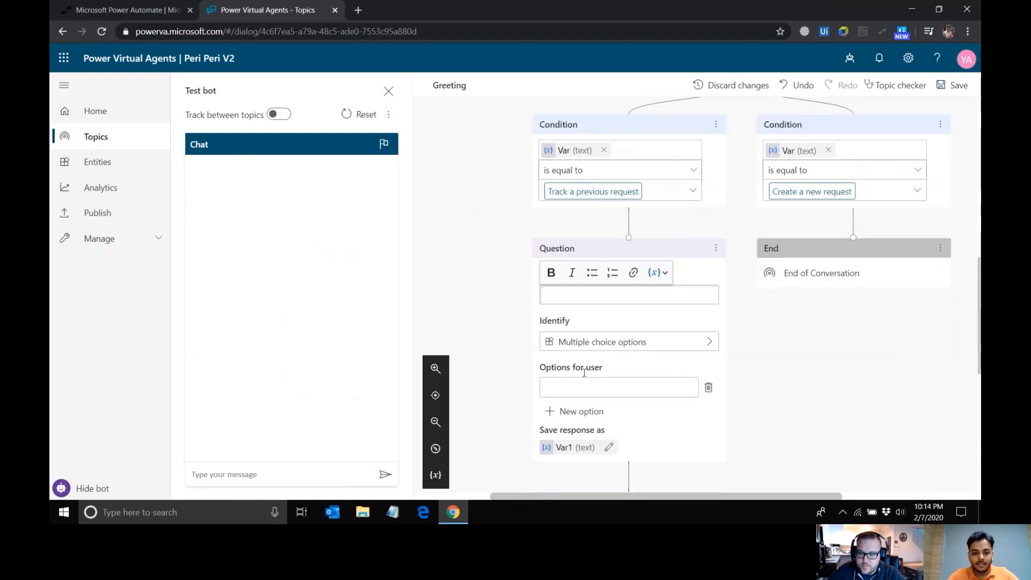
text(Enter you)
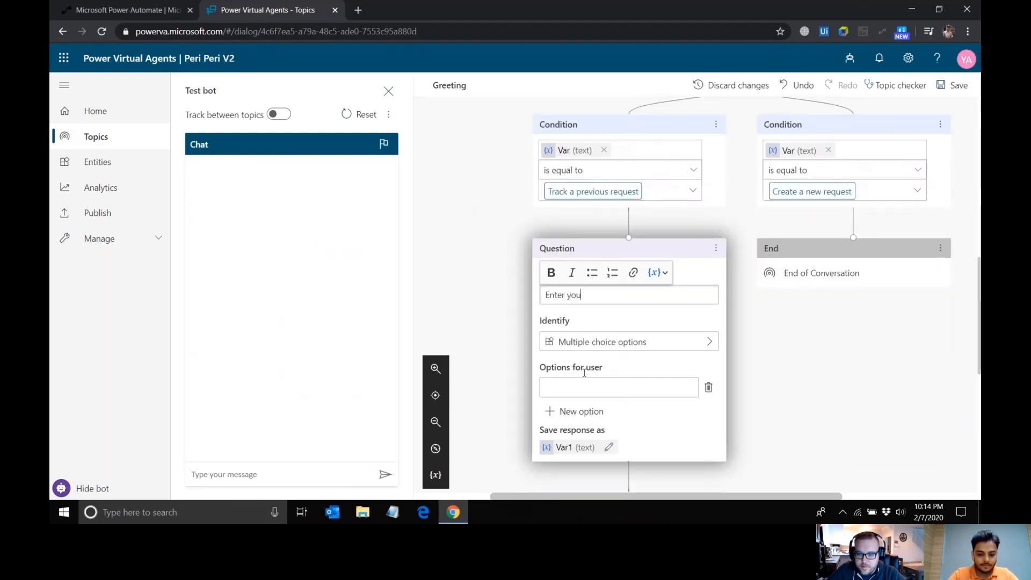
text(r order ID)
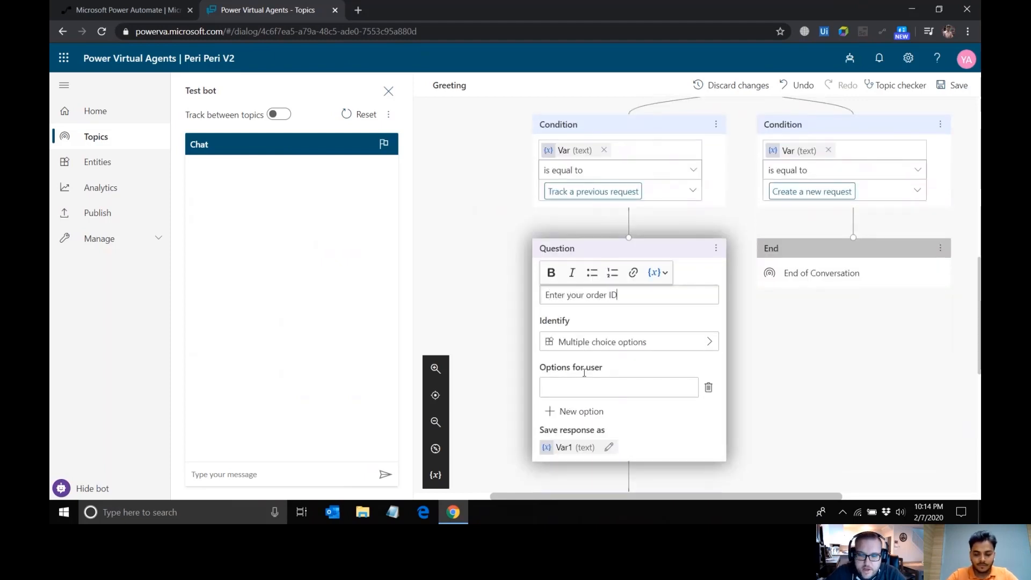
Set the order ID question to identify the user's entire response
scroll(584, 372, down, 1)
click(628, 294)
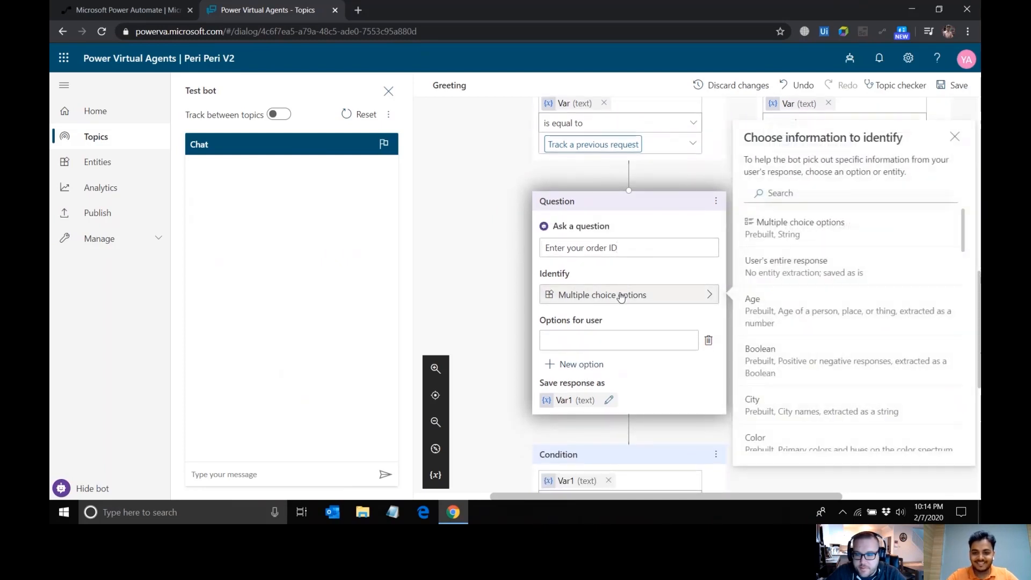
click(786, 270)
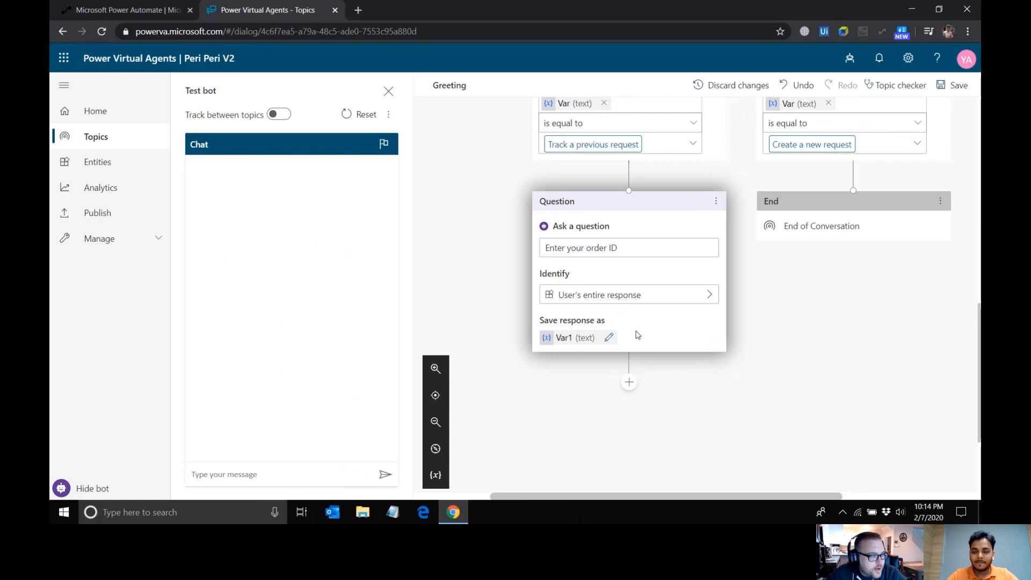
scroll(637, 335, down, 1)
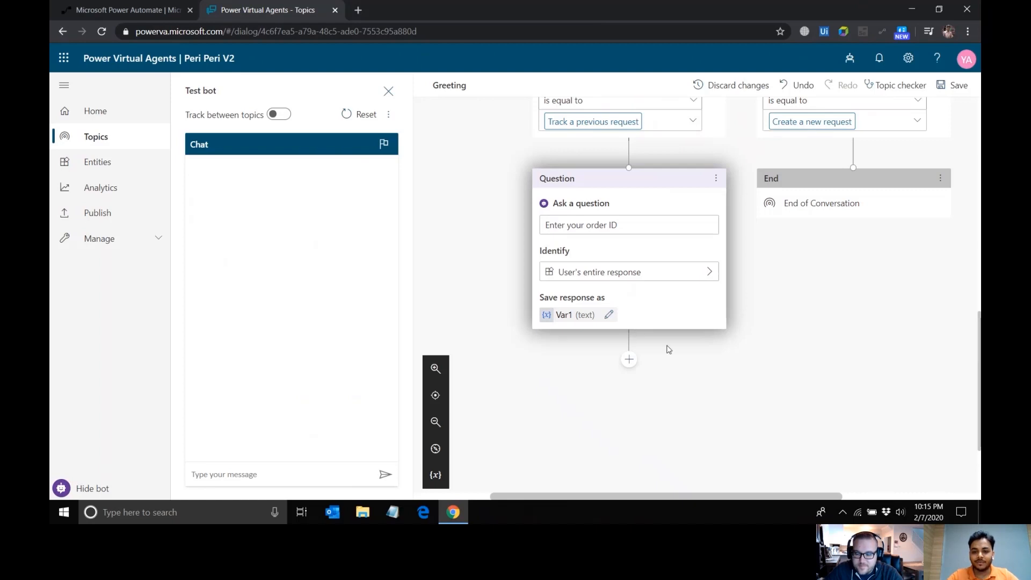
Add a question below the order ID question reading "Hey! Your order id {Var1} is currently under Process", inserting Var1 as a variable
scroll(708, 403, down, 1)
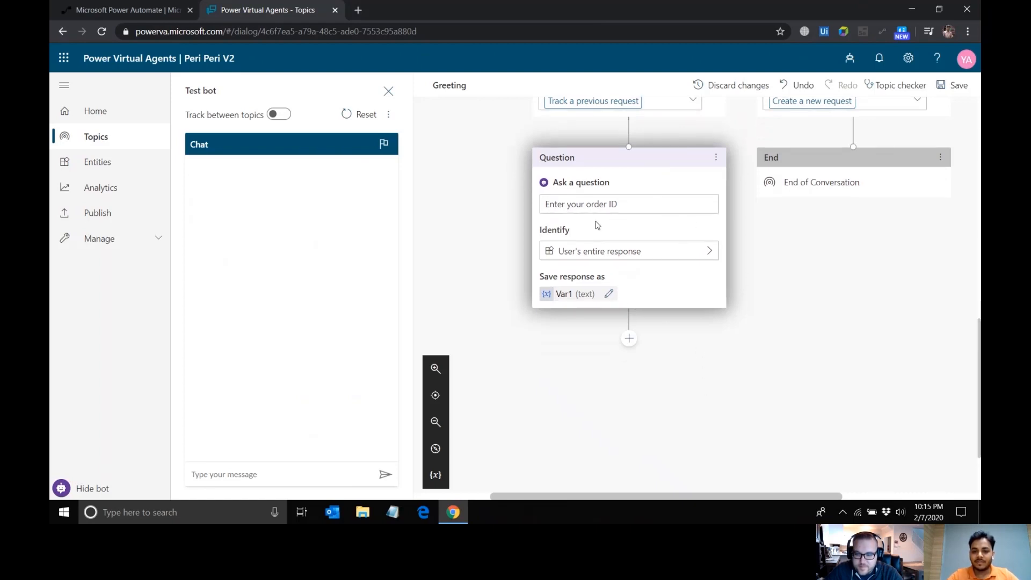
click(629, 339)
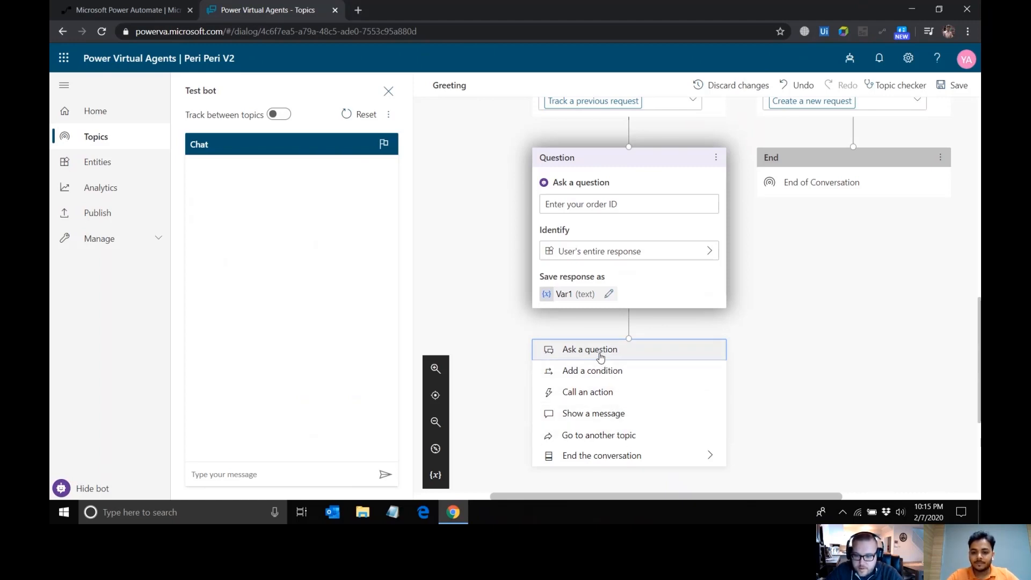
click(688, 358)
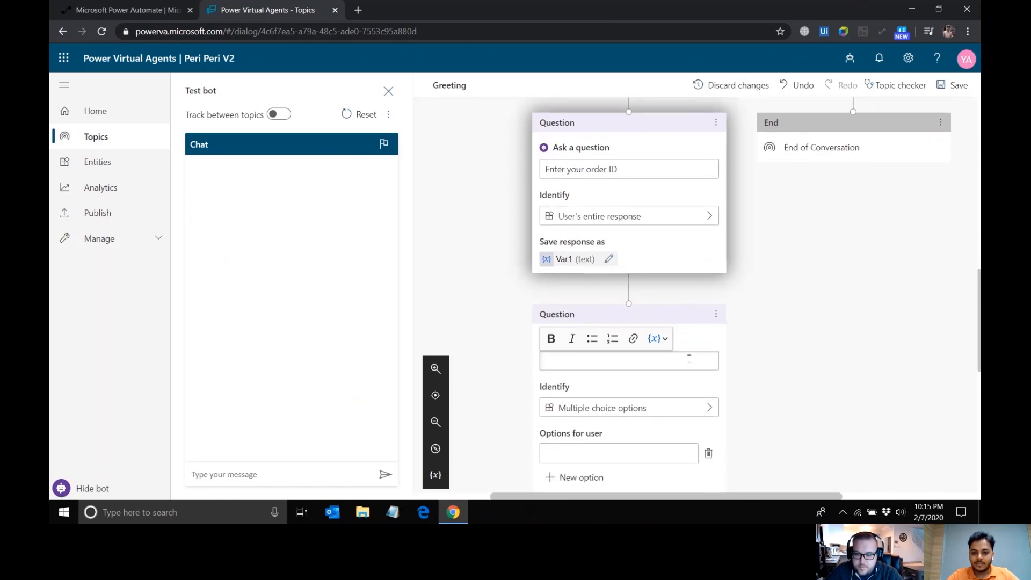
click(643, 362)
text(Hey!)
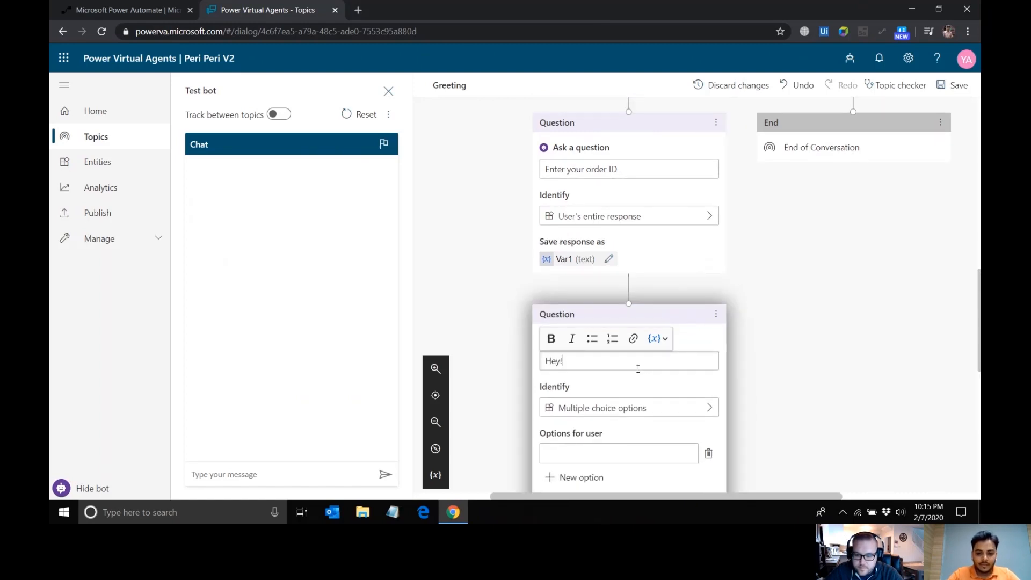
text( Your order id)
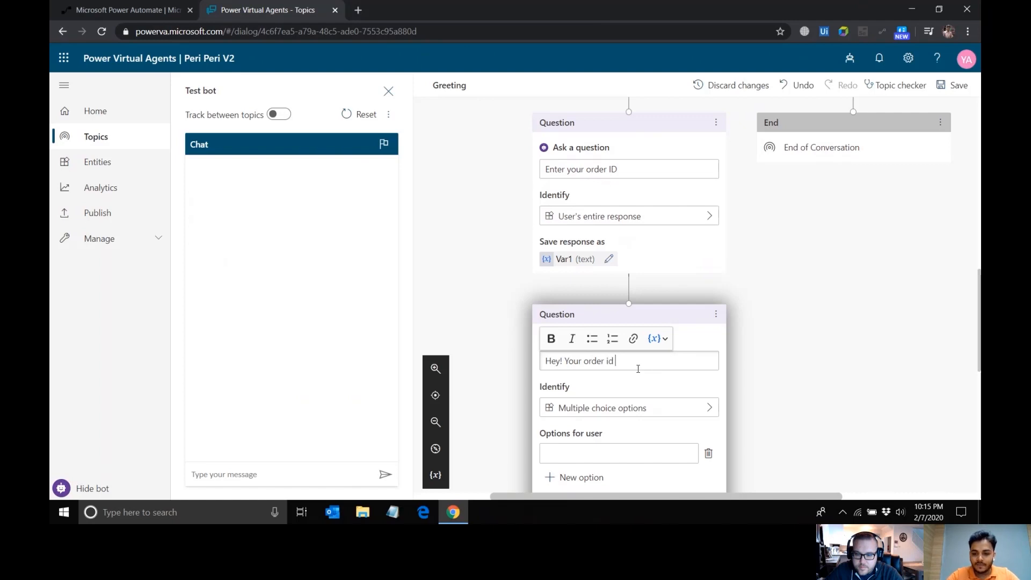
click(655, 338)
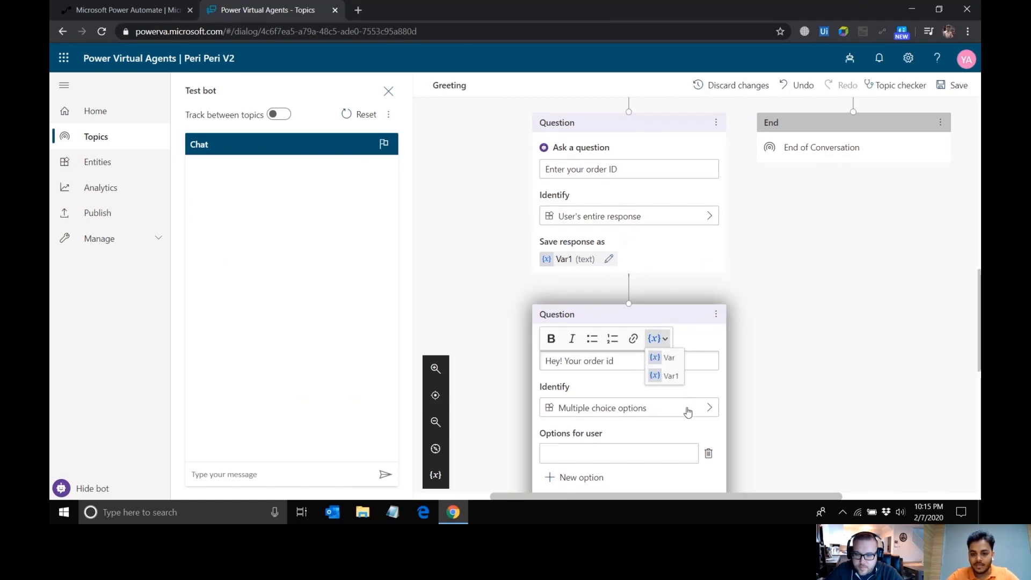
click(669, 375)
text(is currently un)
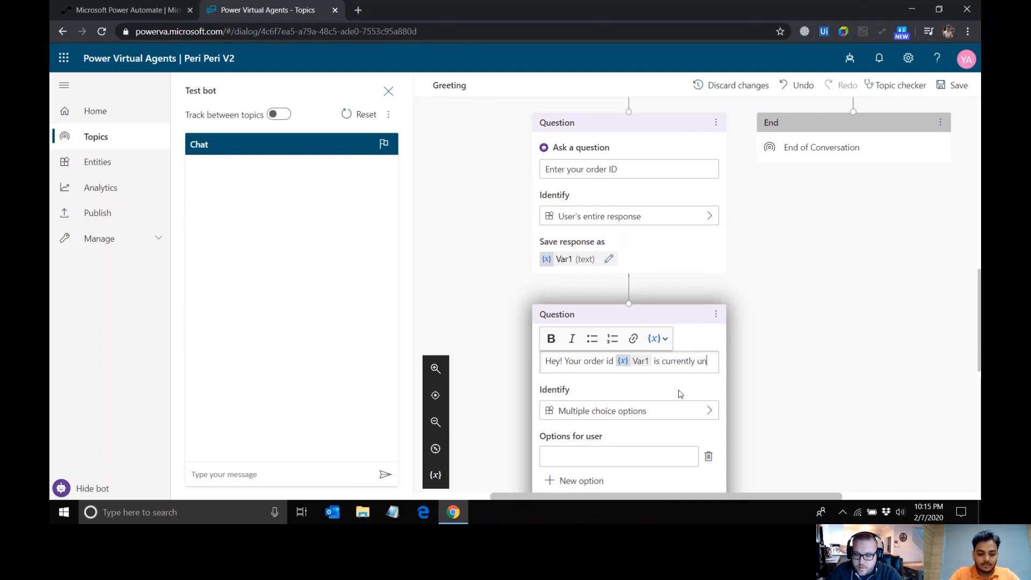
text(der Process)
Set the order status question to identify the user's entire response
scroll(680, 394, down, 2)
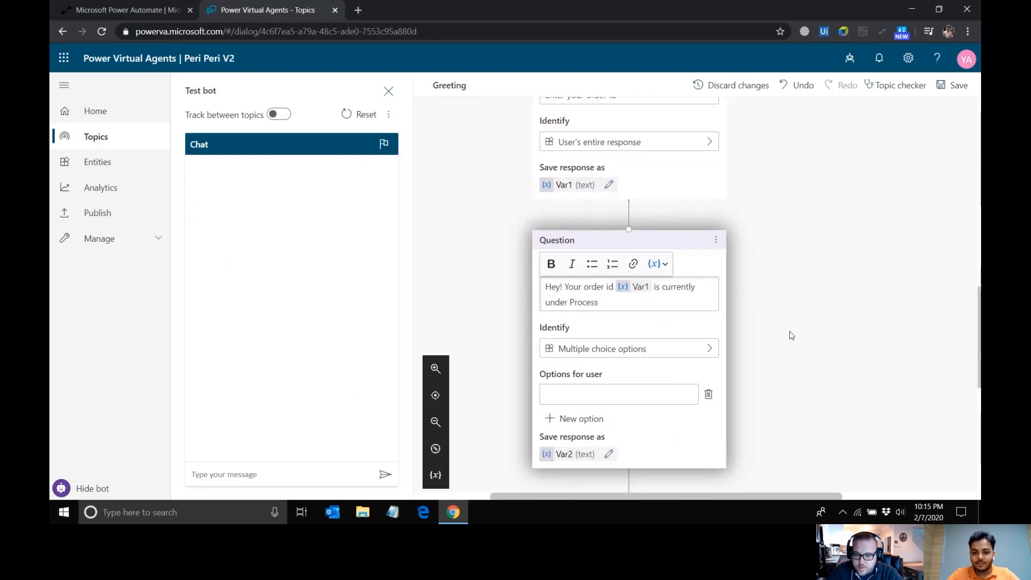
scroll(752, 370, down, 1)
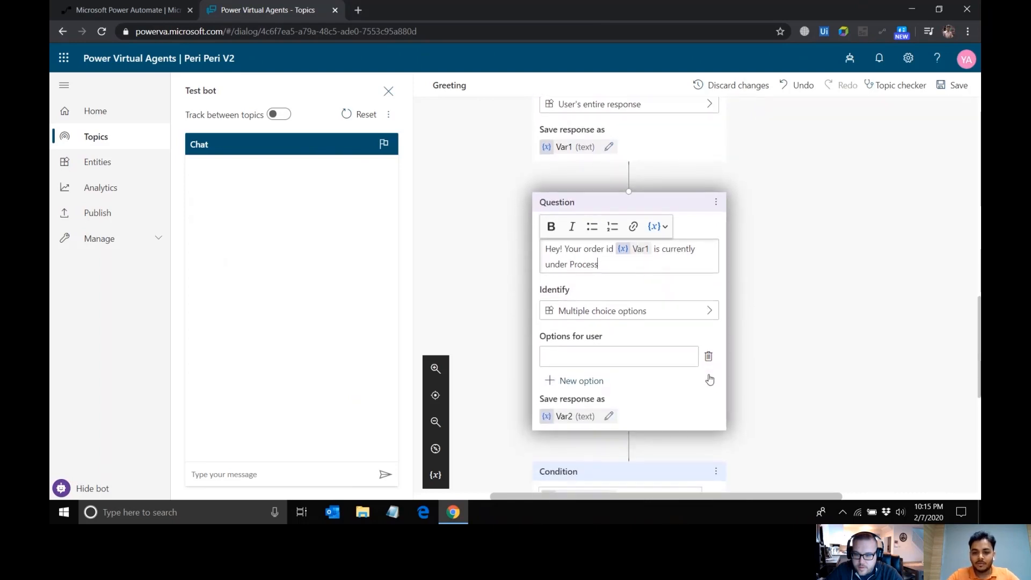
click(636, 307)
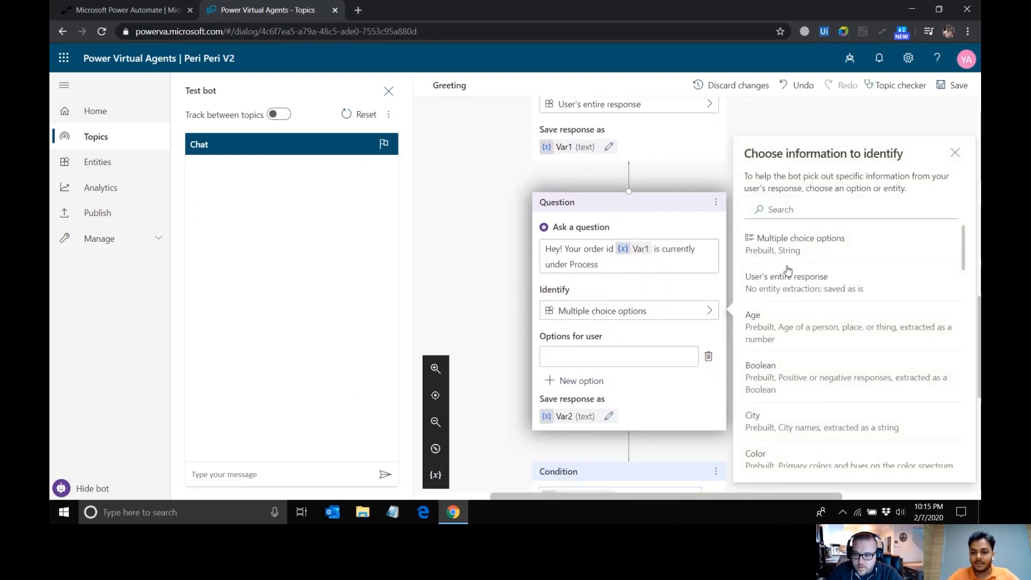
click(786, 293)
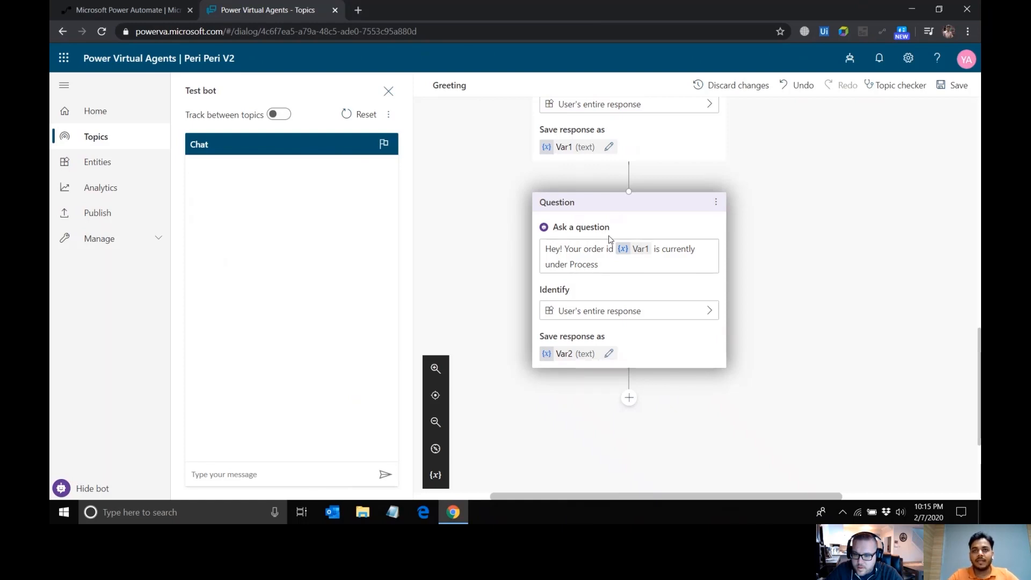
scroll(733, 362, down, 2)
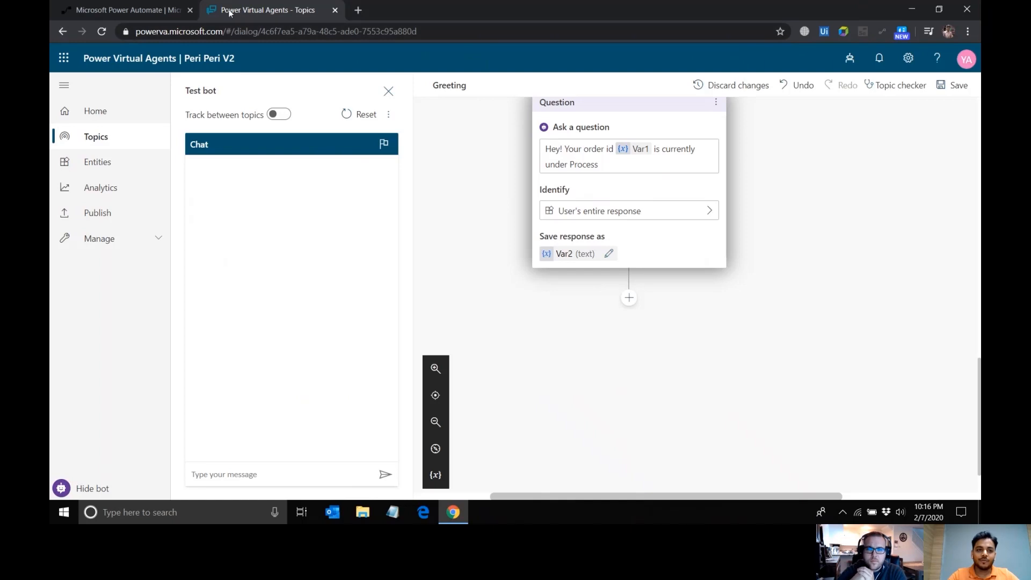
Check in the list of bots which environment the Peri Peri V2 bot belongs to
click(137, 15)
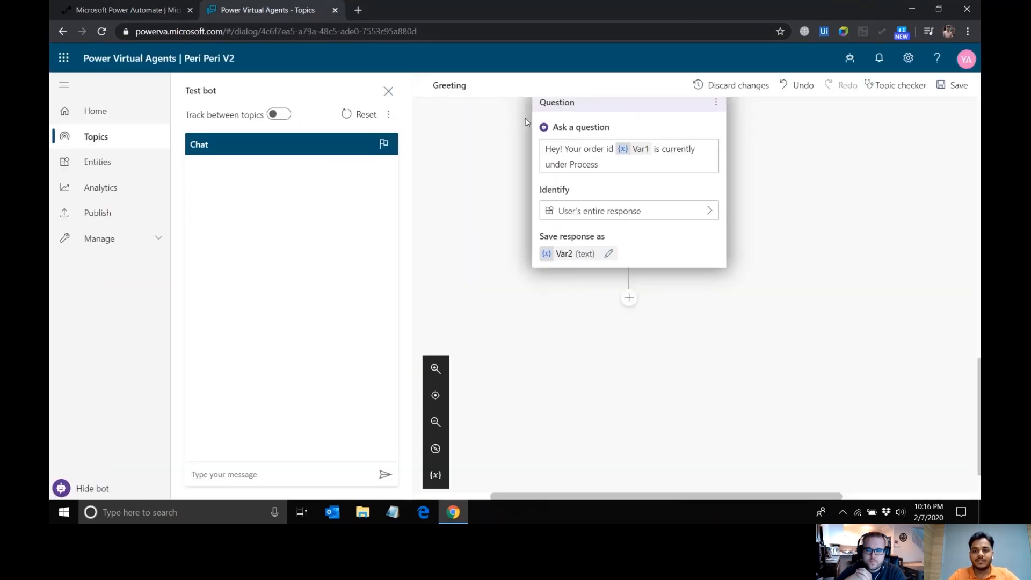
click(849, 58)
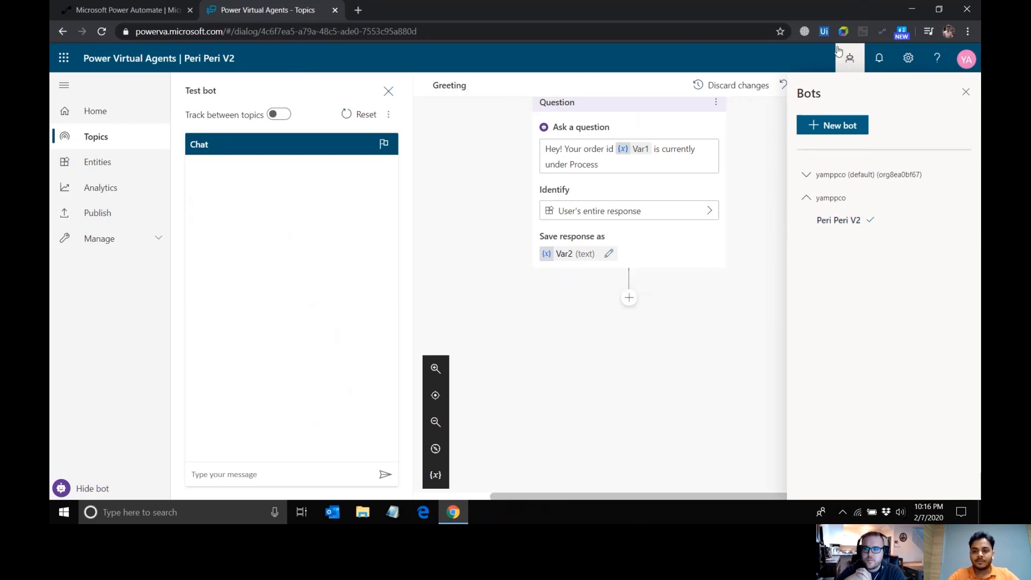
click(839, 56)
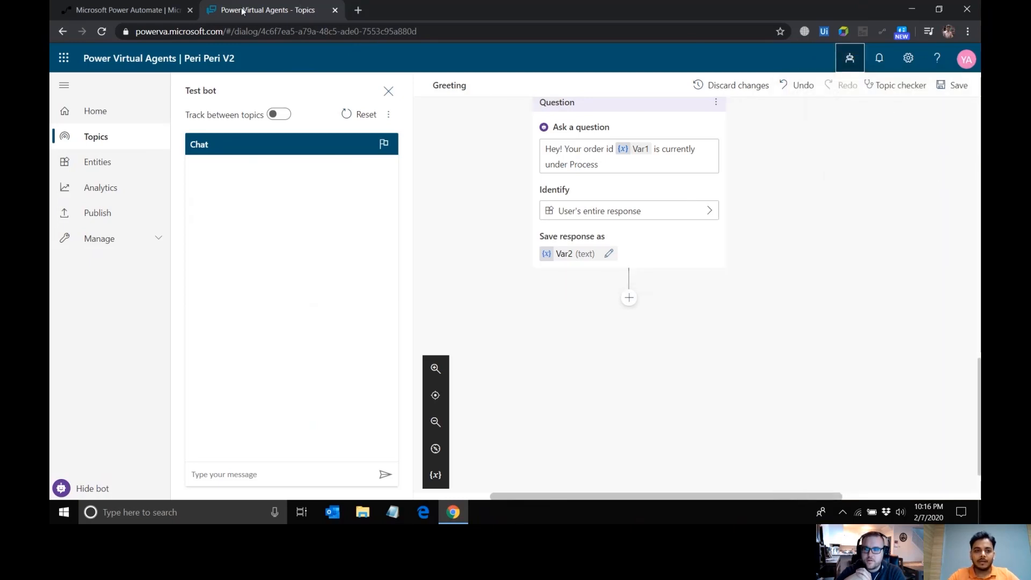
Switch to Power Automate and create a solution named "Flows for PVA" with the publisher "Default Publisher for yamppco"
click(131, 11)
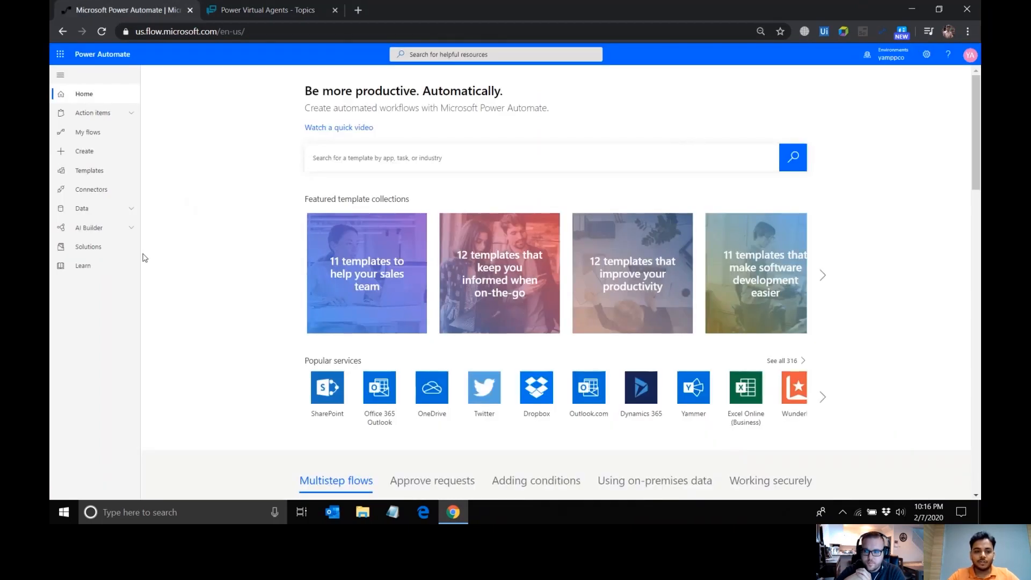
click(86, 250)
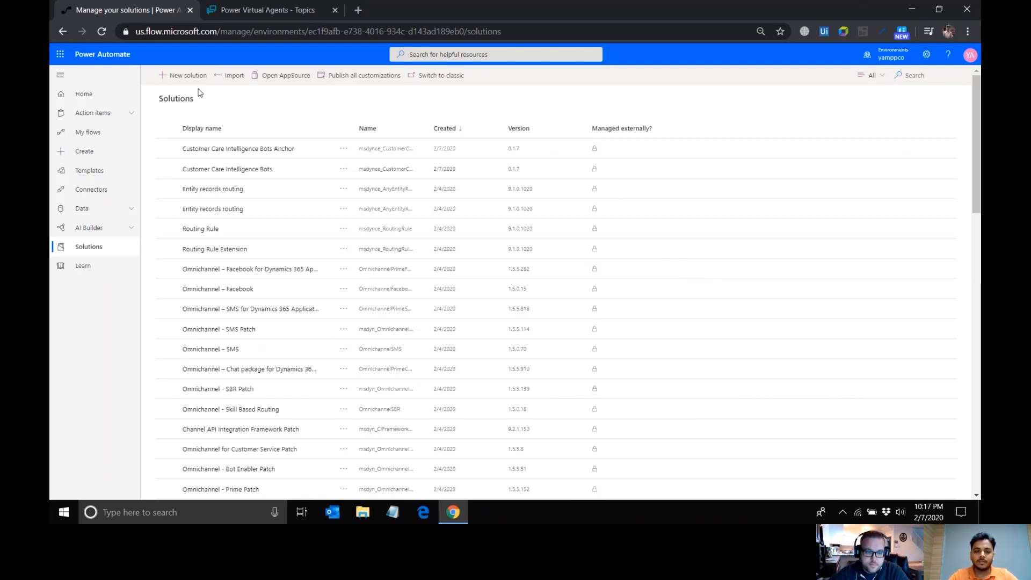
click(183, 75)
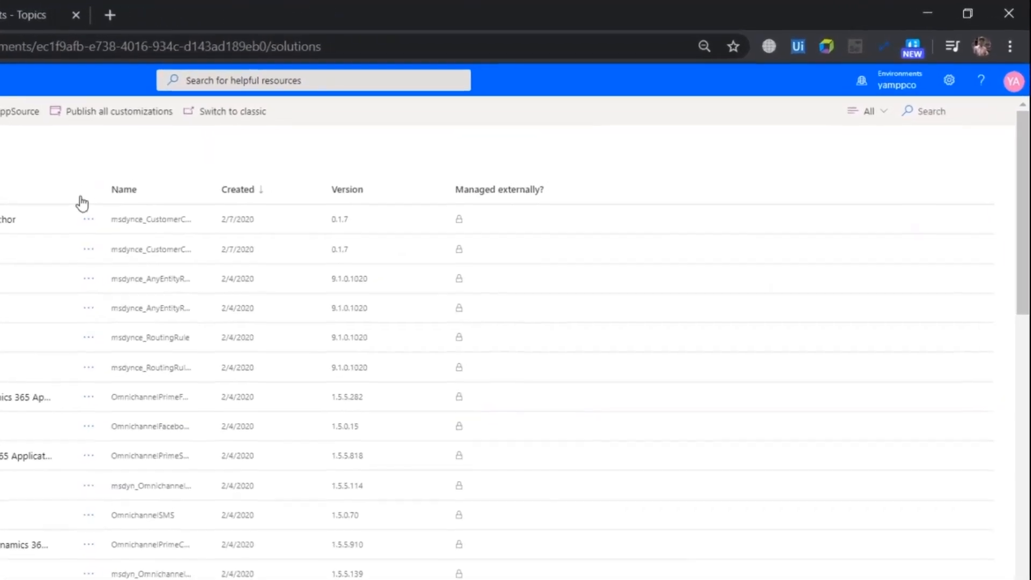
click(867, 175)
text(Flows)
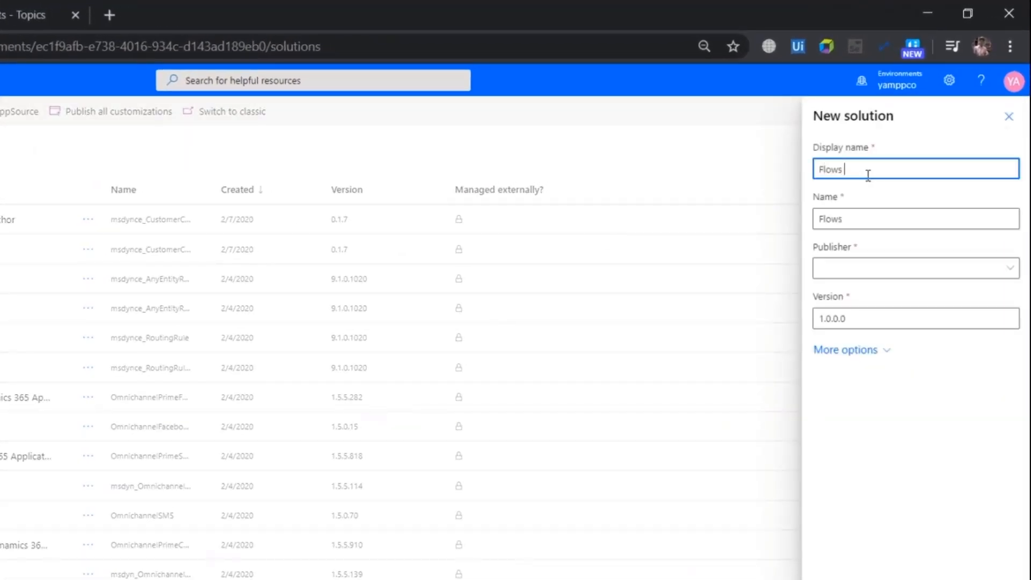
click(883, 271)
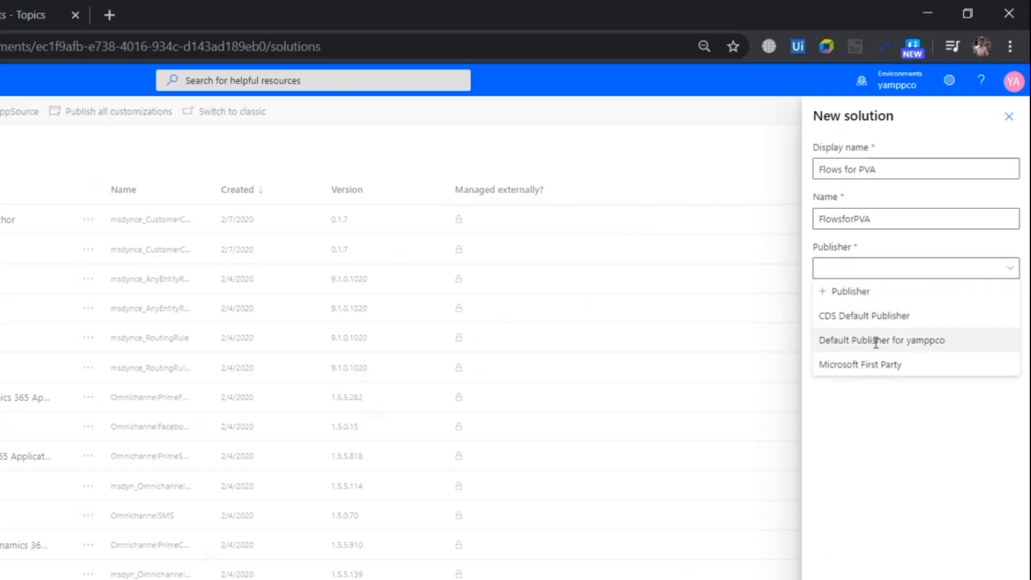
click(877, 341)
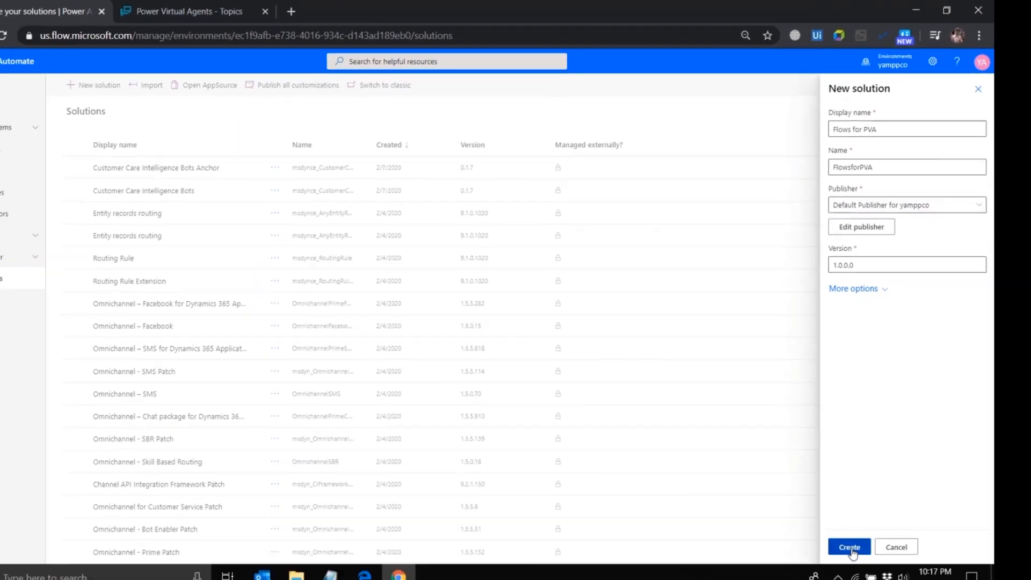
click(850, 548)
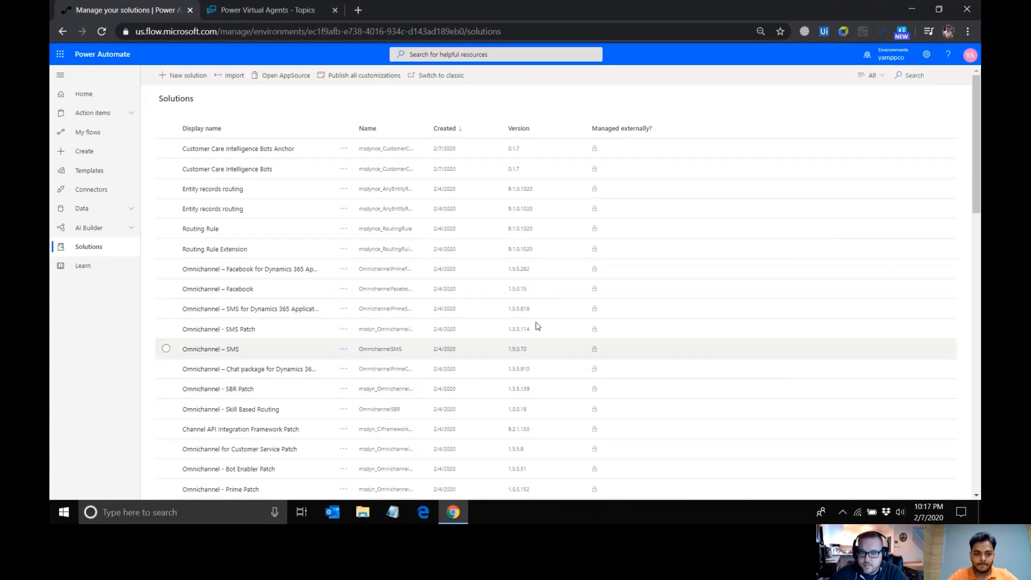
scroll(336, 369, down, 3)
scroll(336, 370, up, 3)
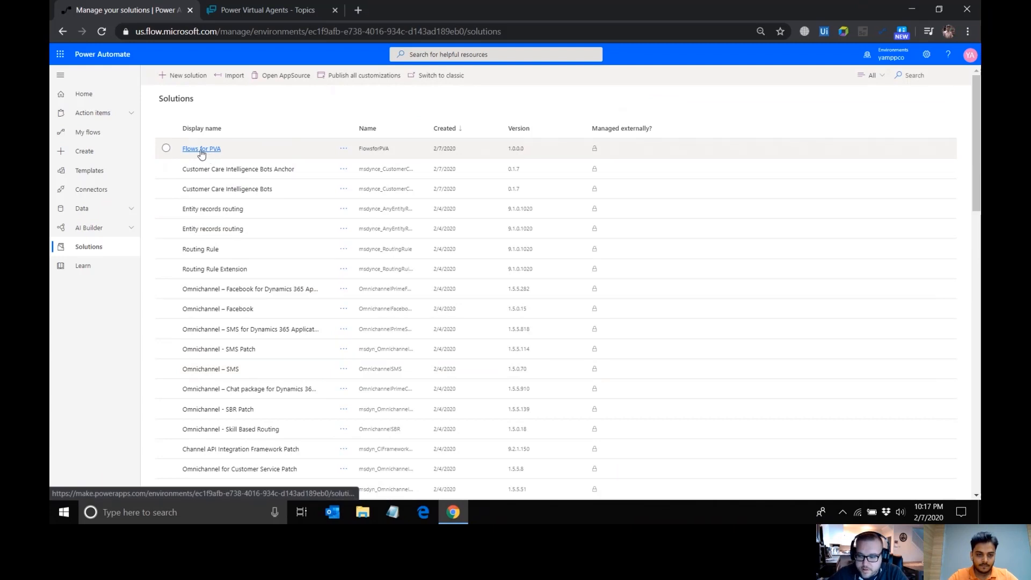
Open the "Flows for PVA" solution and create a new flow in it
click(263, 164)
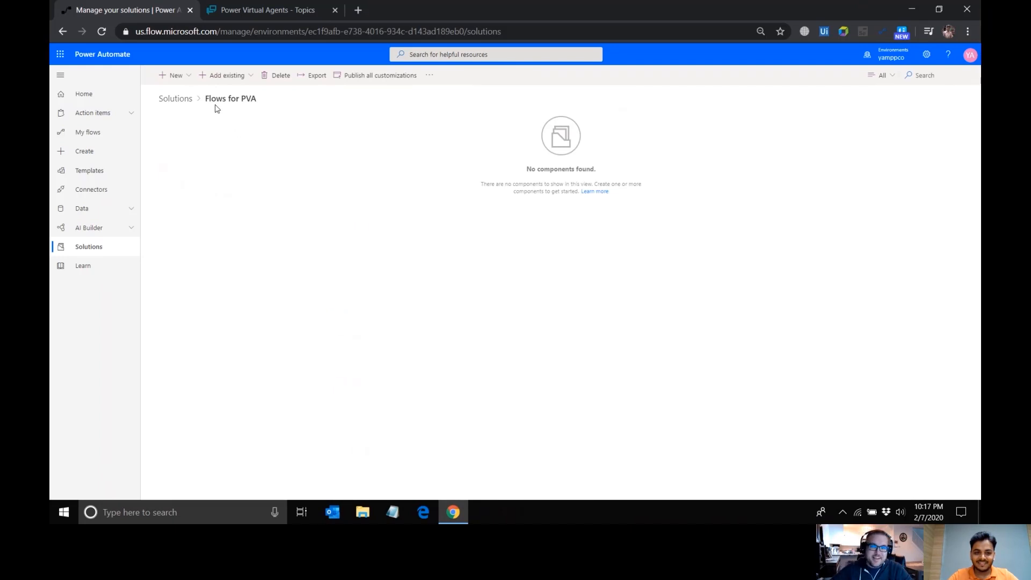
click(189, 79)
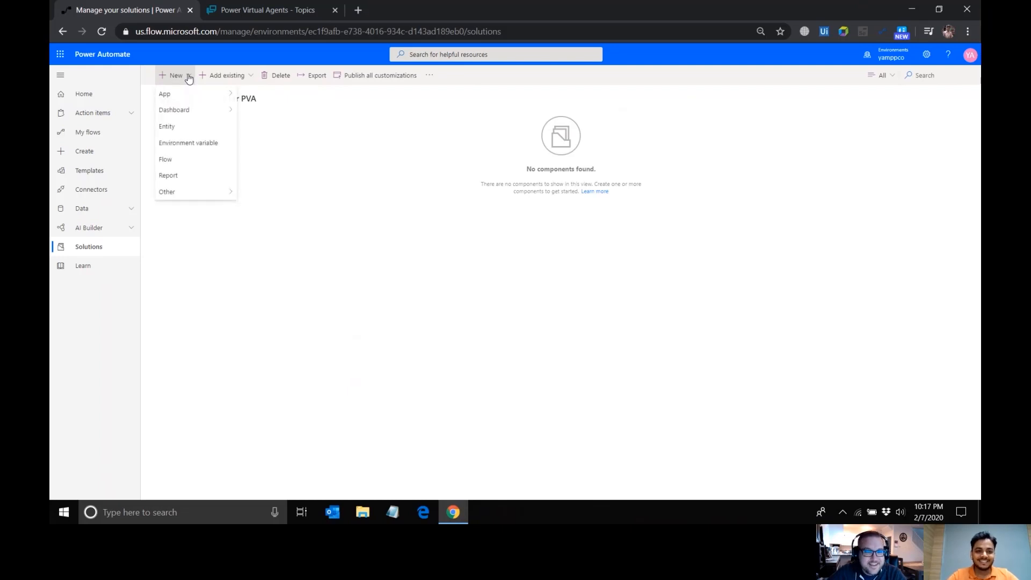
click(195, 164)
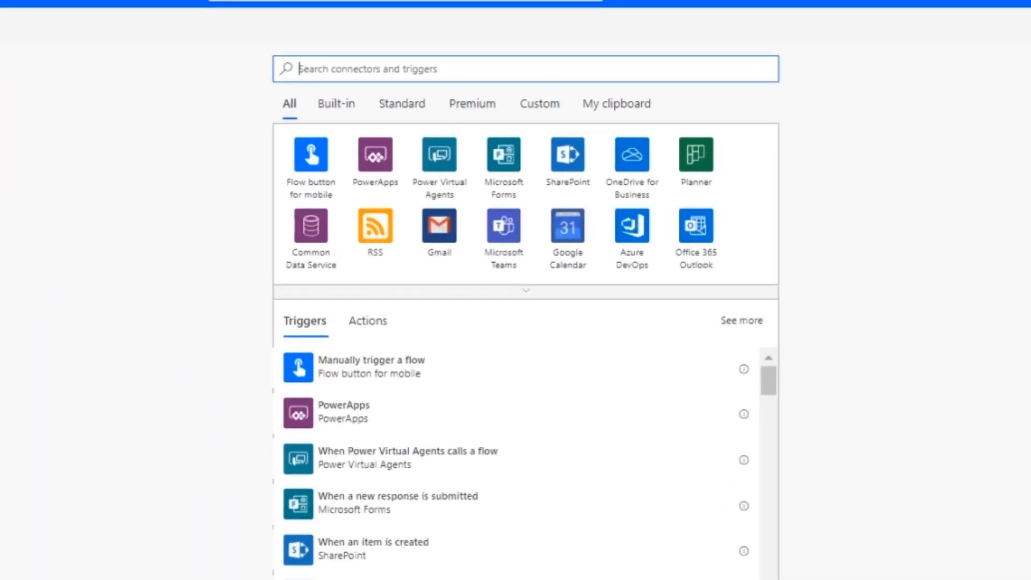
text(Sent)
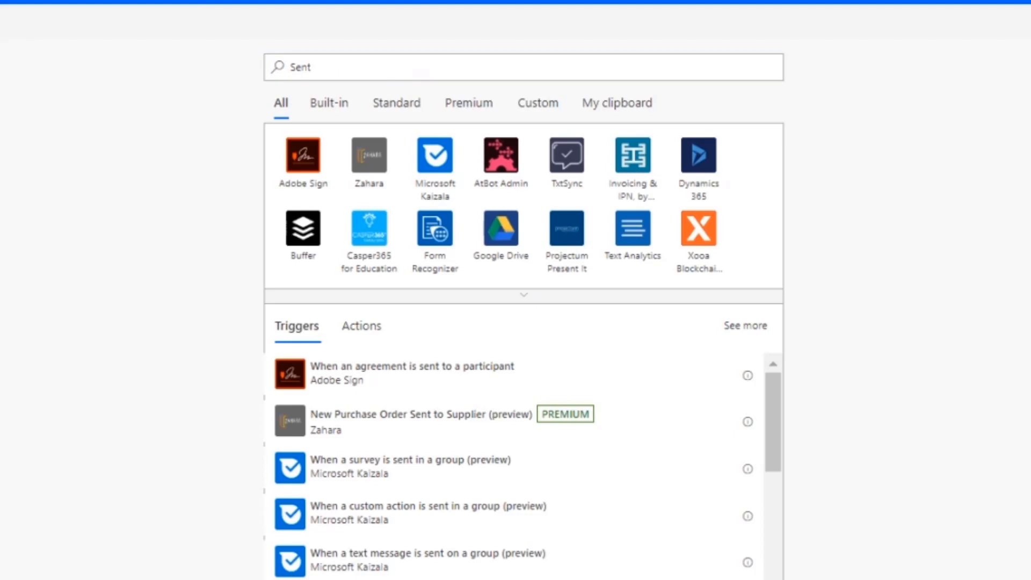
click(396, 71)
key(ctrl+a)
key(BackSpace)
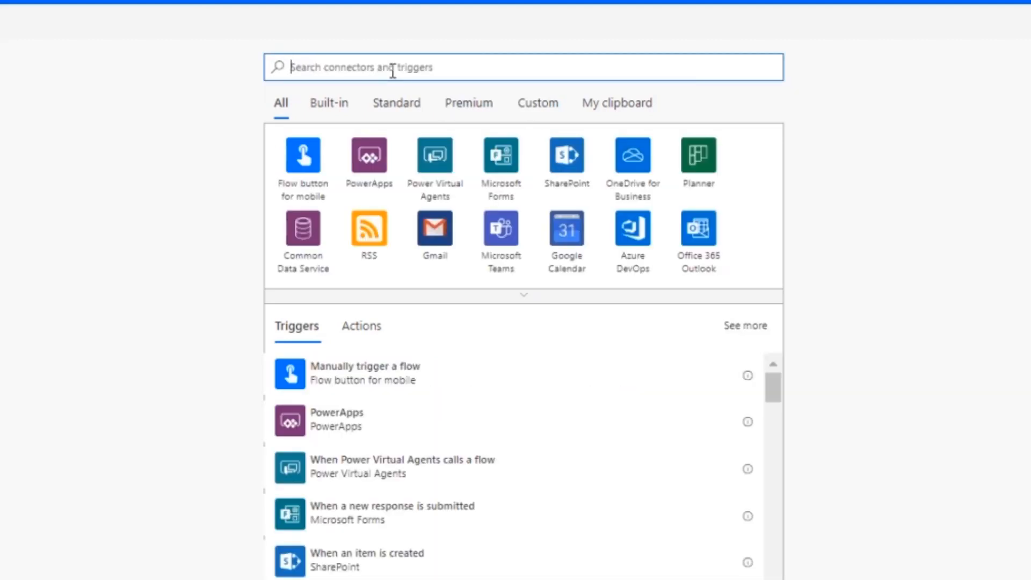
Start the flow with the trigger "When Power Virtual Agents calls a flow" and add a text input to it
click(443, 157)
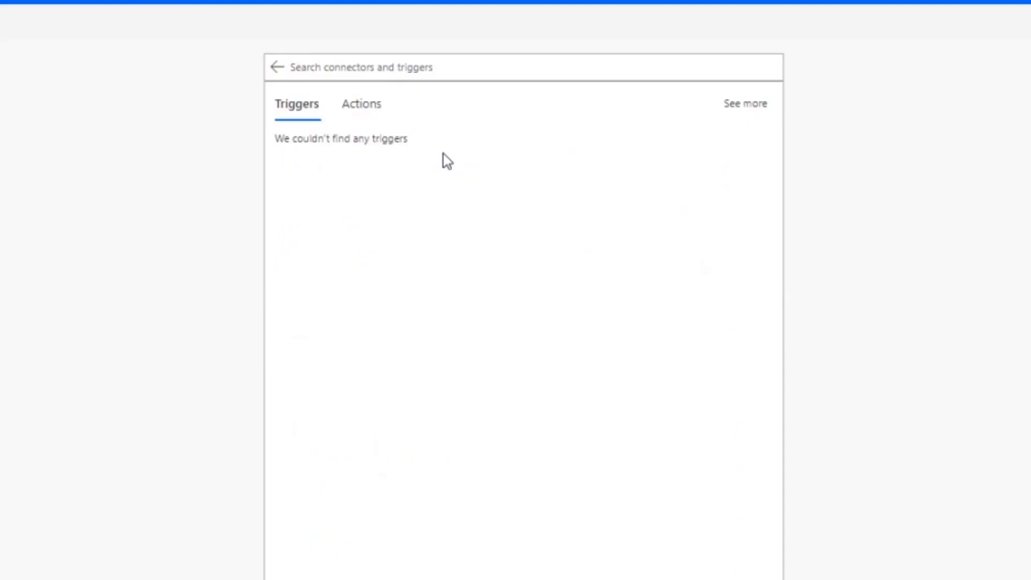
click(400, 169)
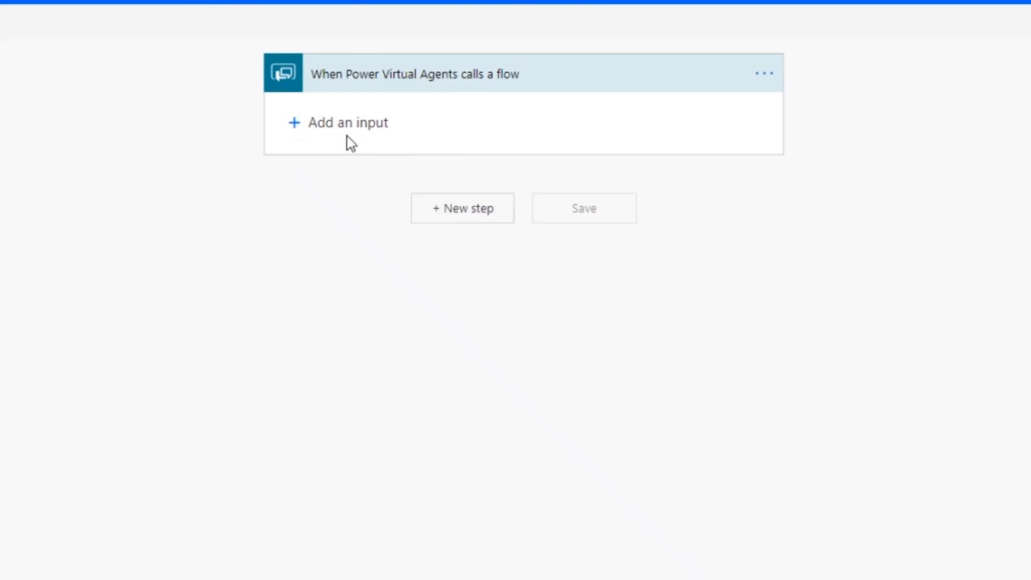
click(330, 124)
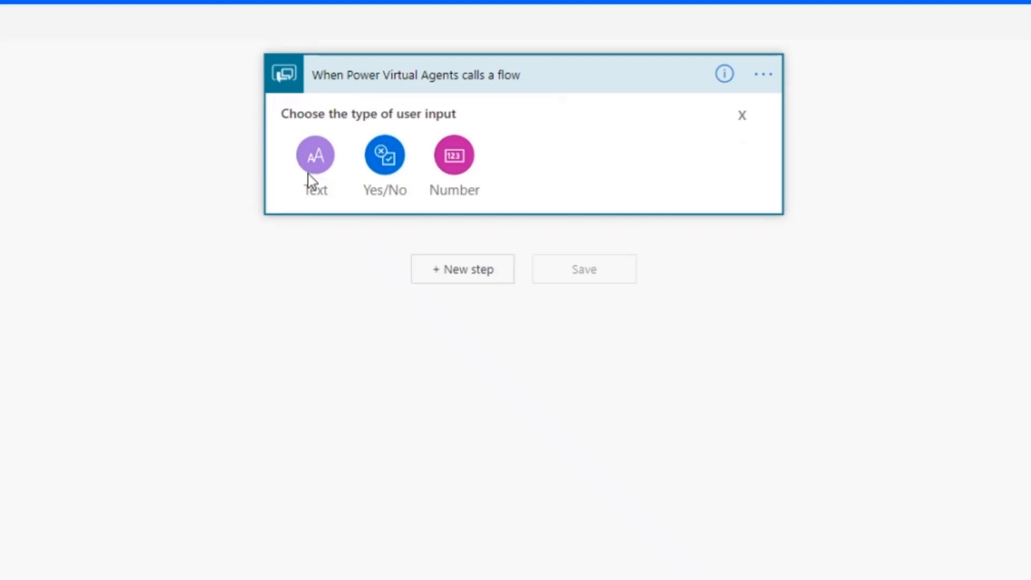
click(313, 161)
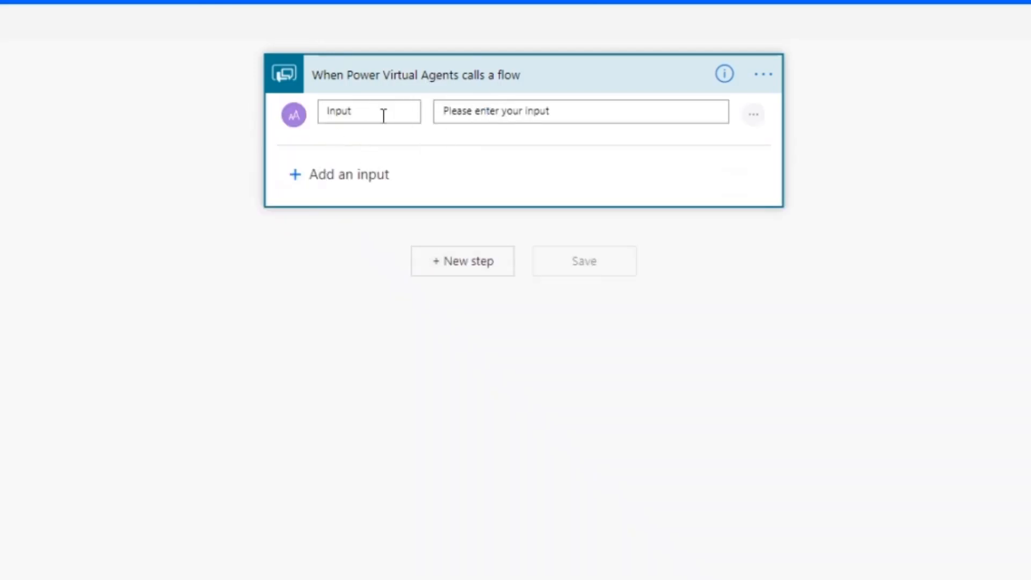
Add the Common Data Service (current environment) action "Predict" as the step following the trigger
click(467, 276)
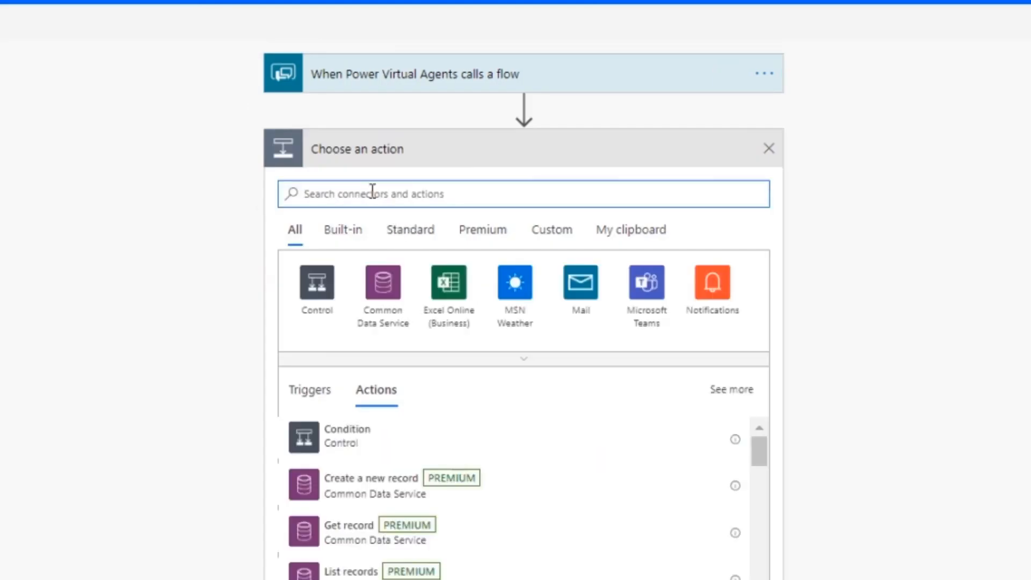
text(predict)
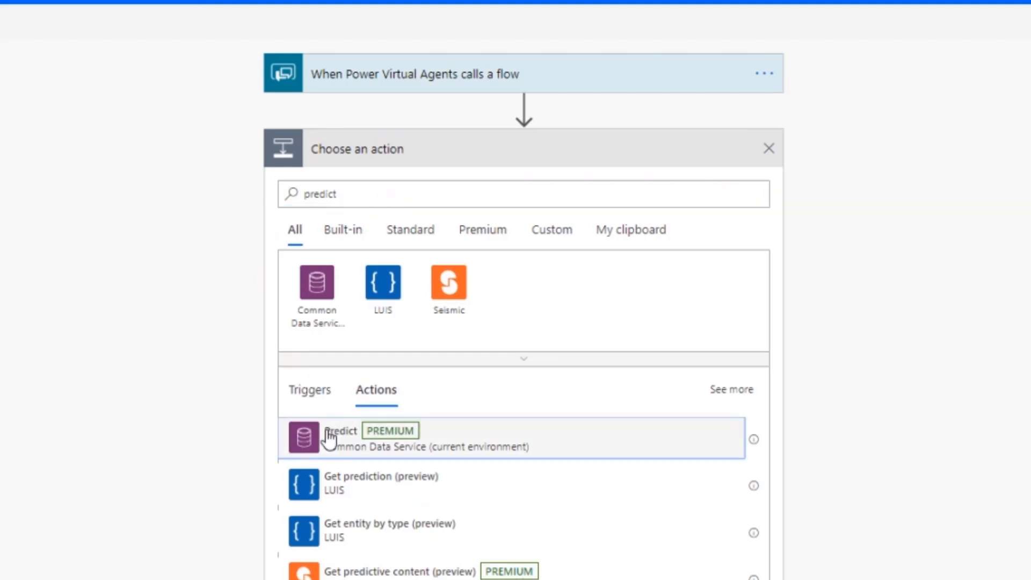
click(376, 422)
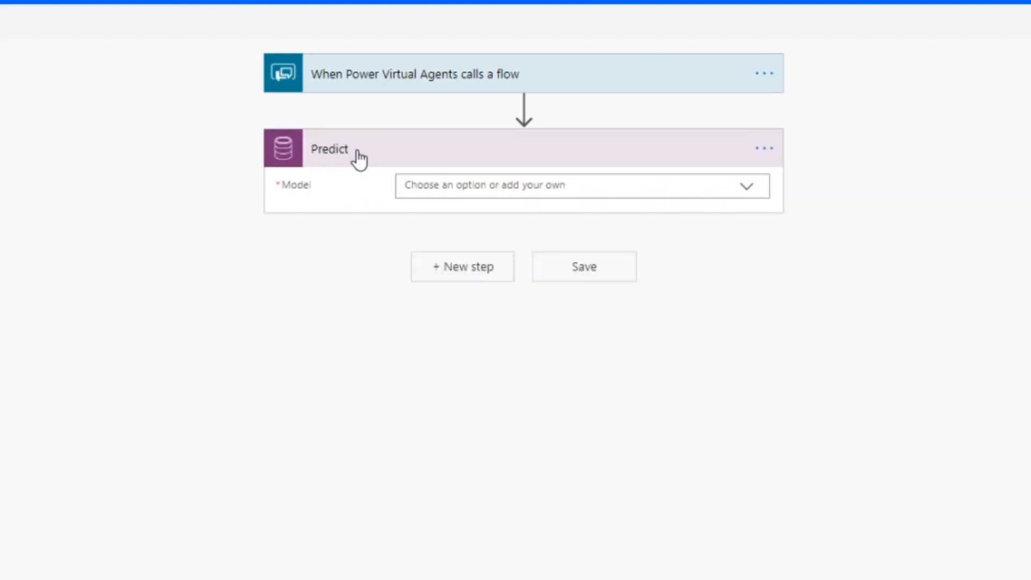
Set the Predict action to the SentimentAnalysis model and use the trigger's Input as its text value
click(483, 191)
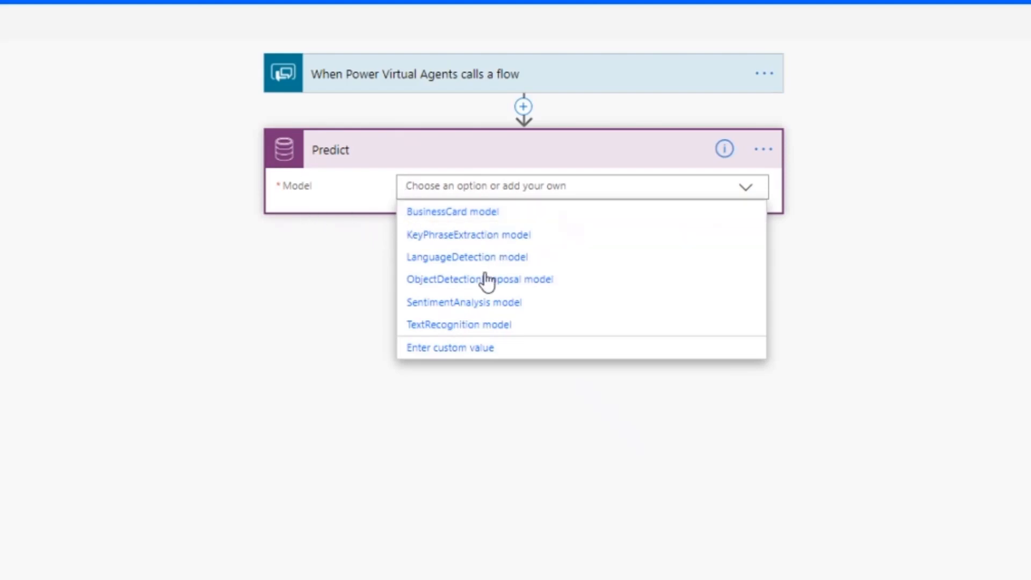
click(462, 304)
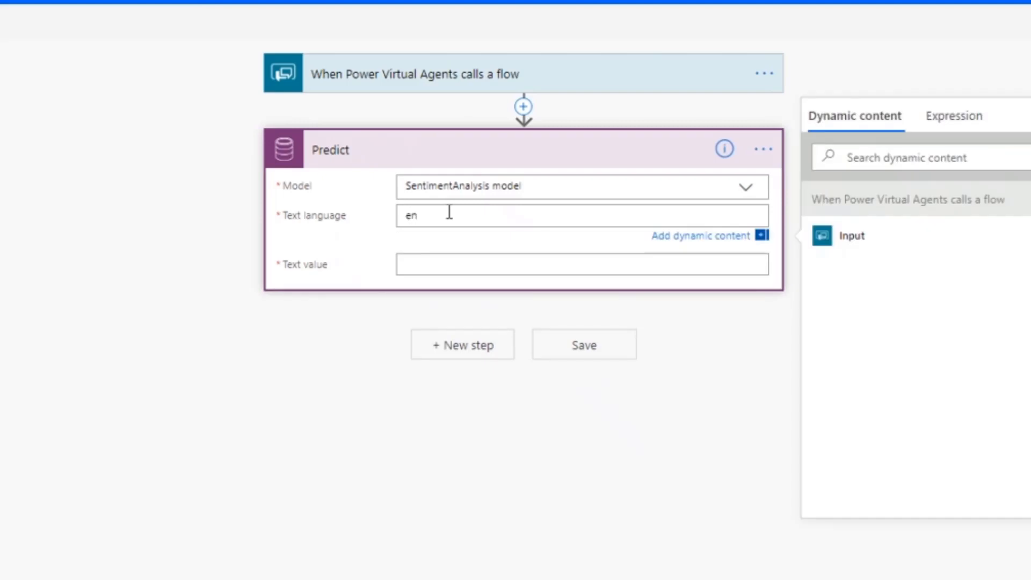
click(454, 264)
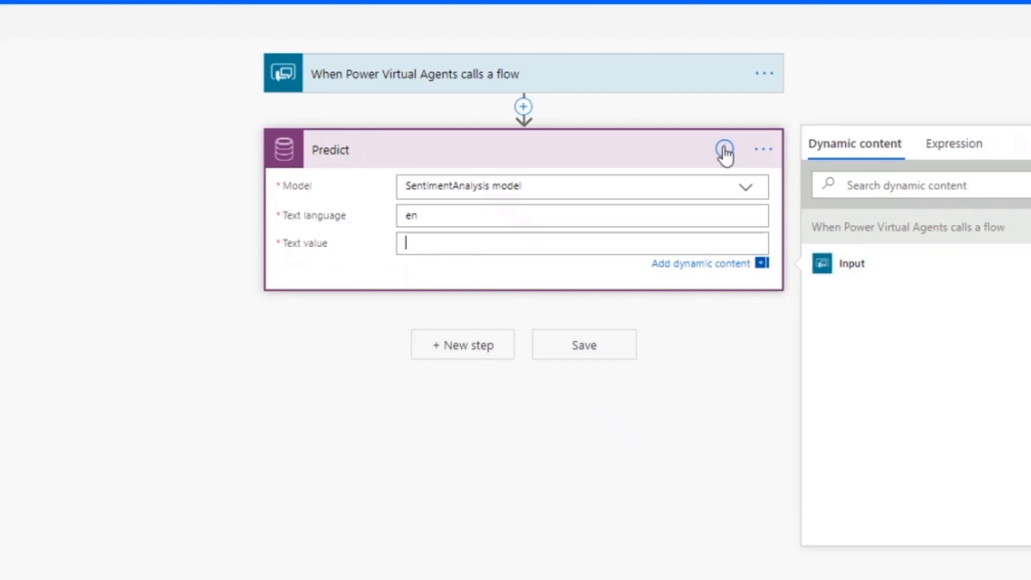
click(915, 274)
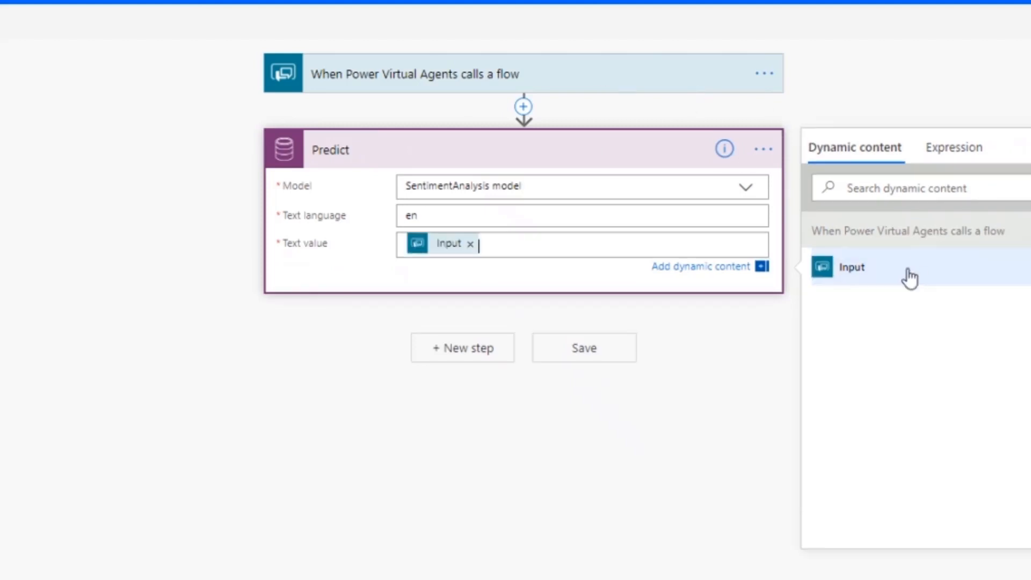
click(574, 444)
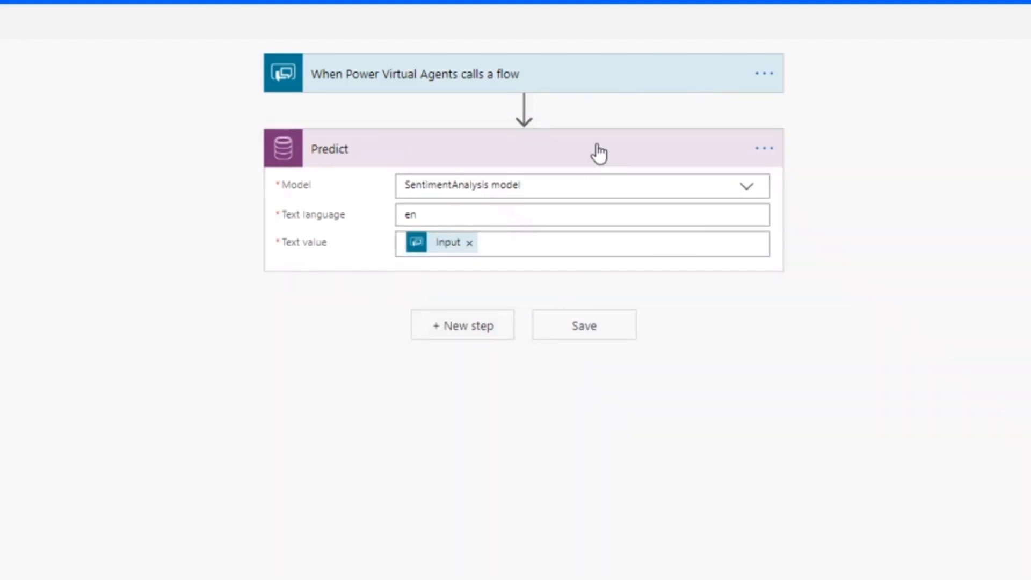
Add the Power Virtual Agents action "Return value(s) to Power Virtual Agents" following the Predict action
click(452, 350)
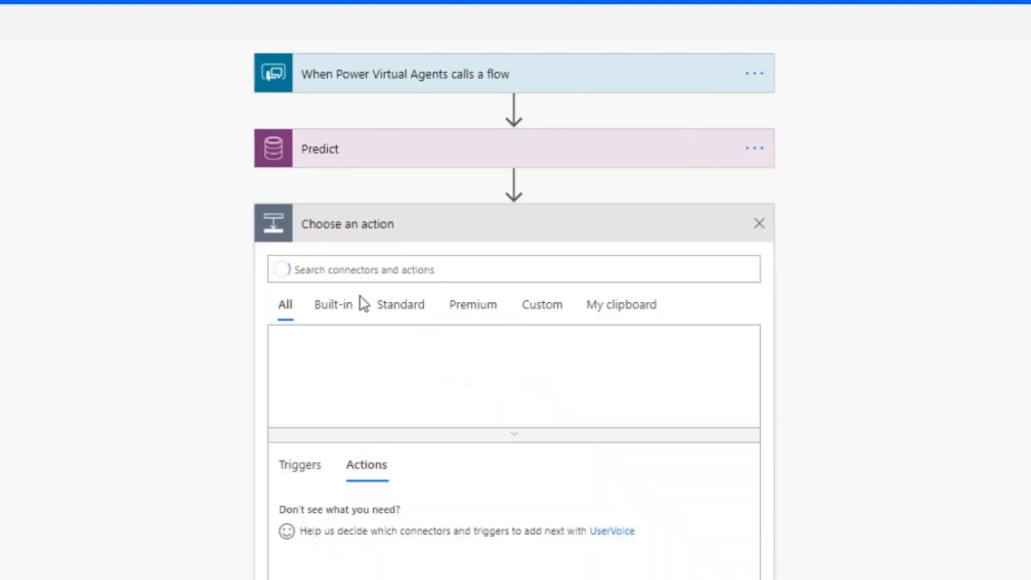
text(power)
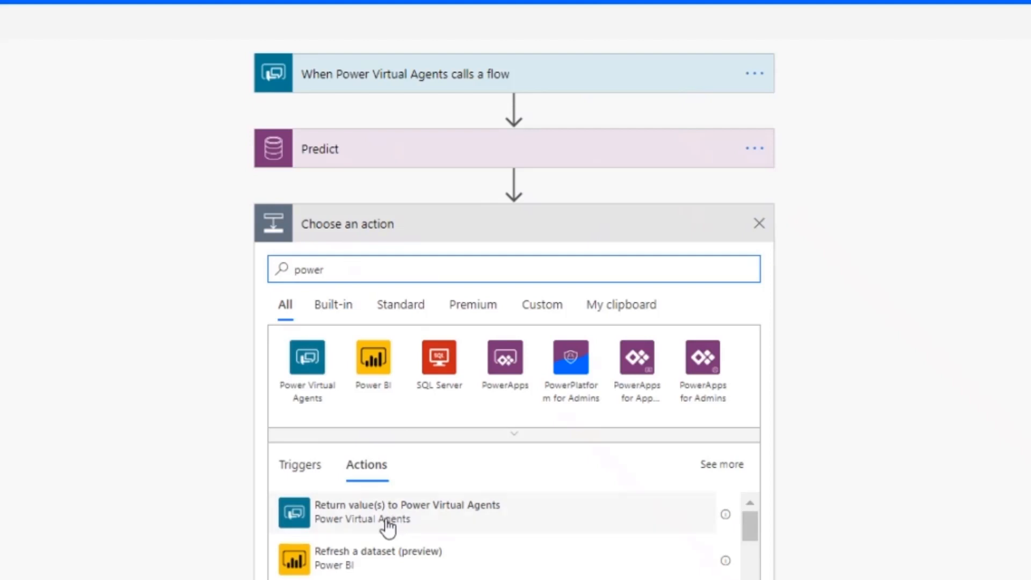
click(387, 522)
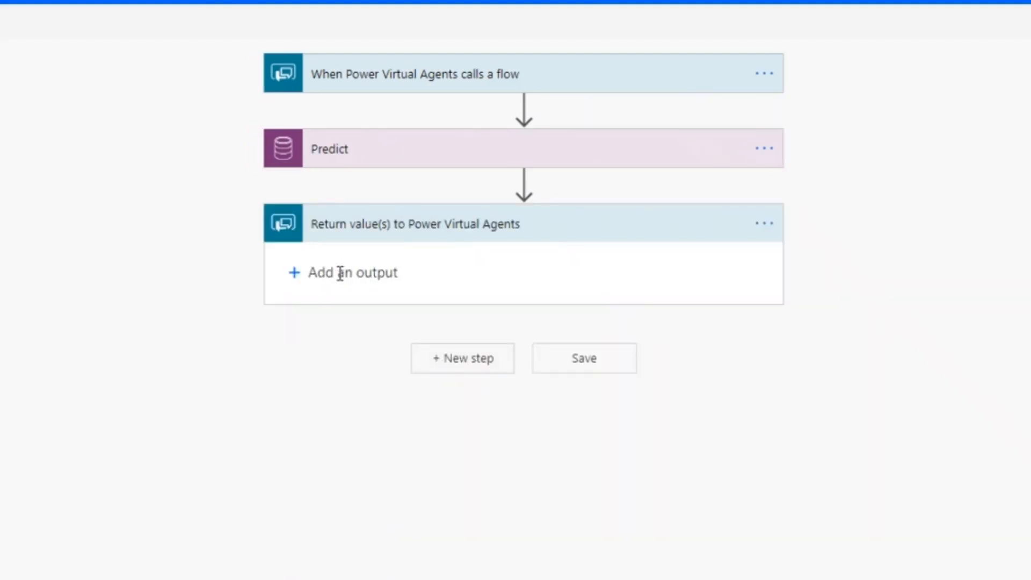
Add a text output named "Sentiment" to the return action, with "Response result global sentiment" as its value
click(320, 275)
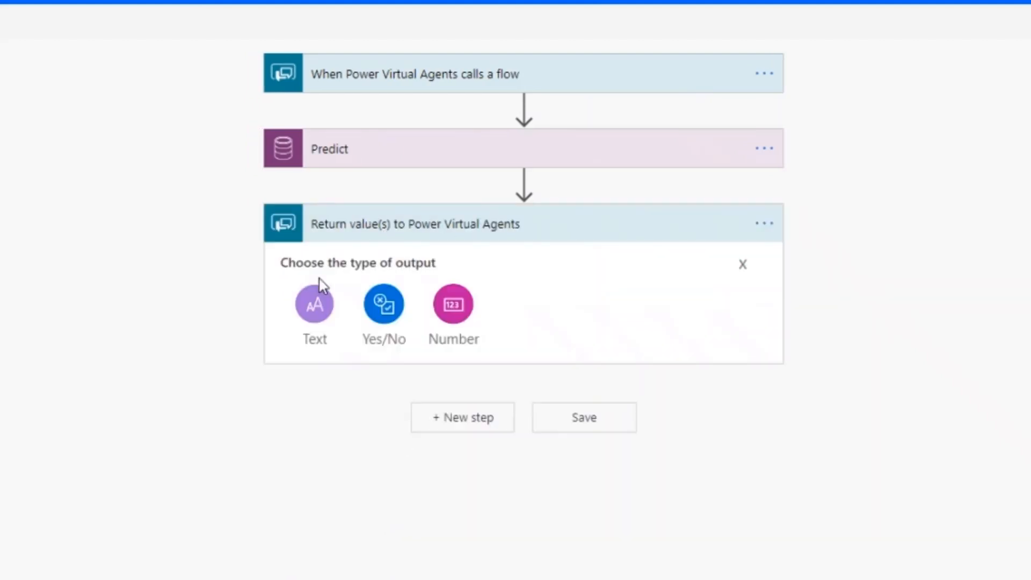
click(314, 317)
text(Sertiment)
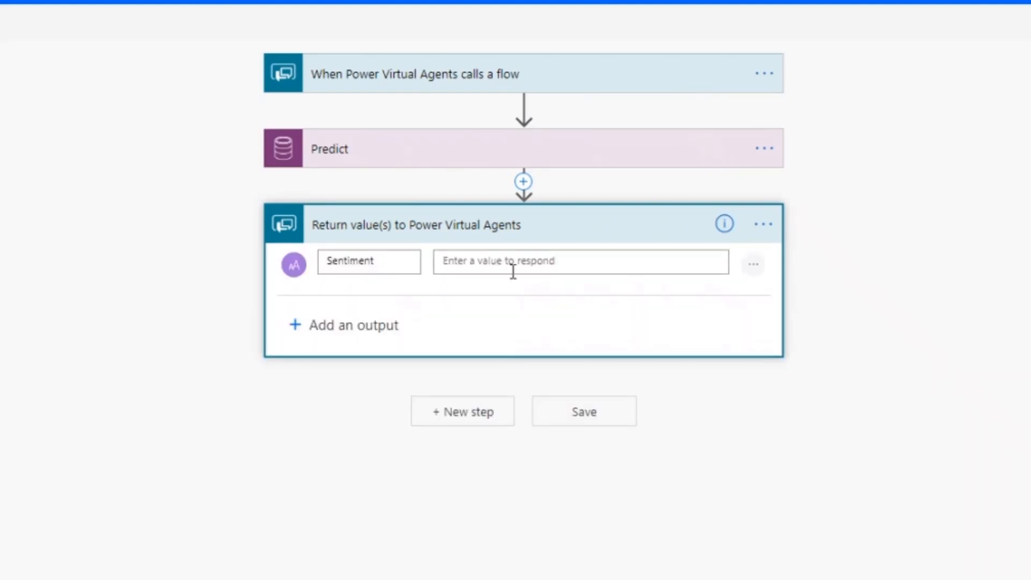
click(504, 262)
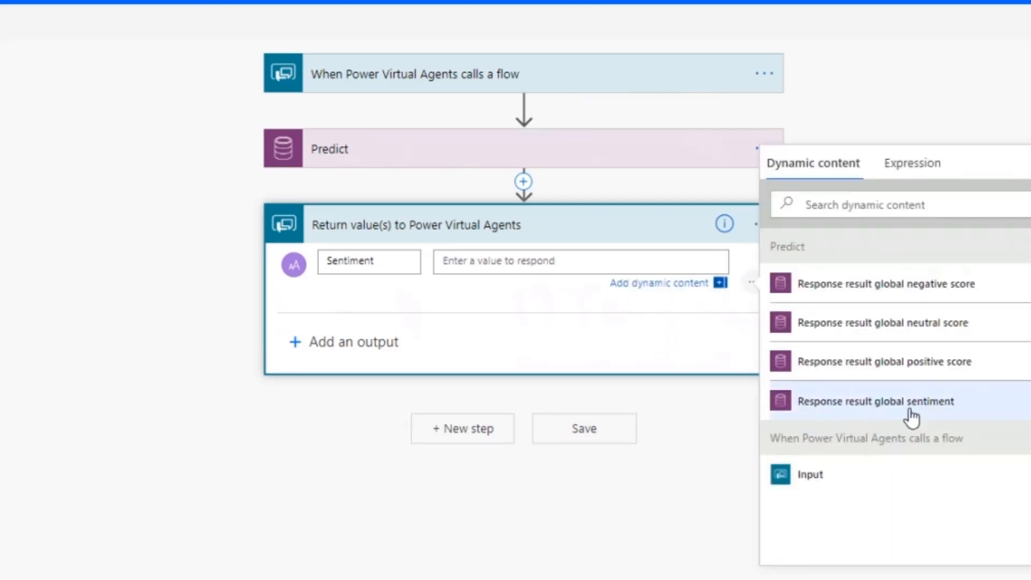
click(948, 418)
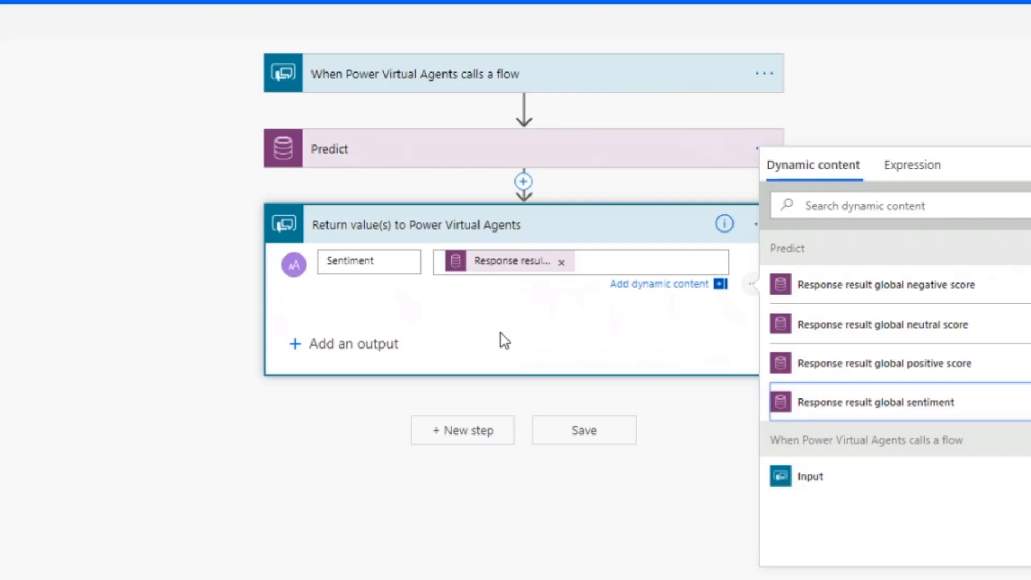
click(505, 317)
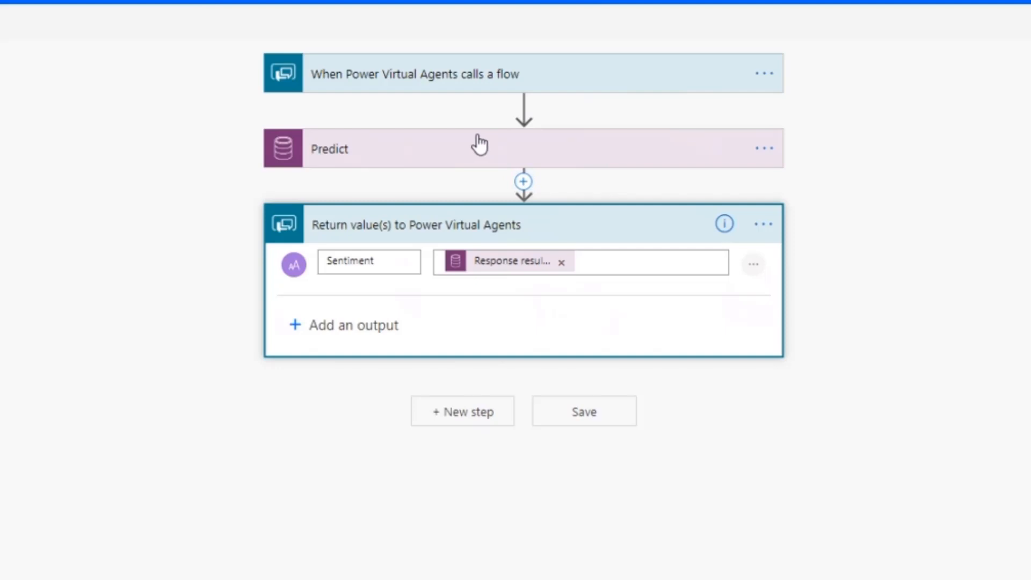
Review the Predict action's settings and save the Sentiment Analyser flow
click(454, 157)
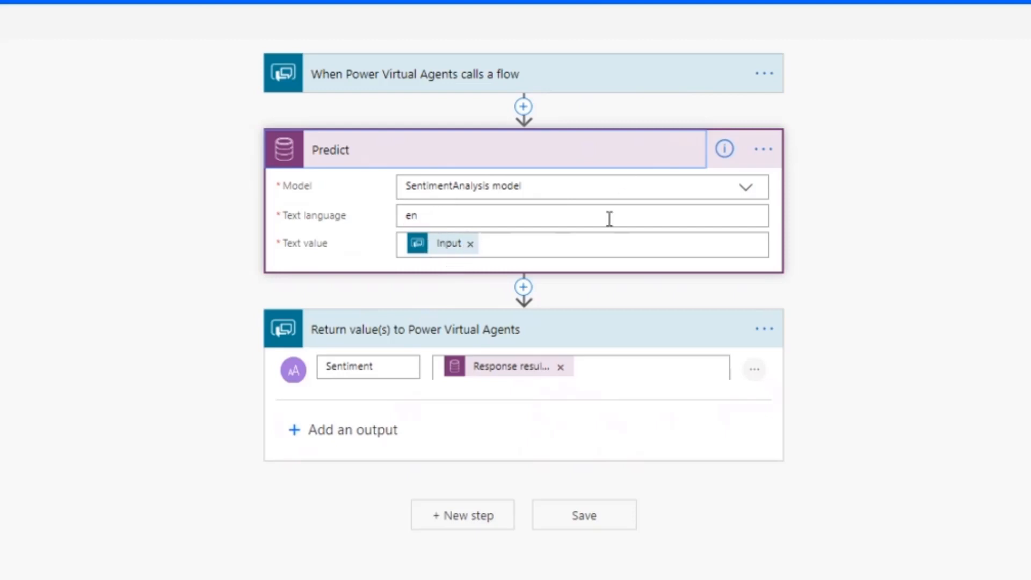
click(571, 141)
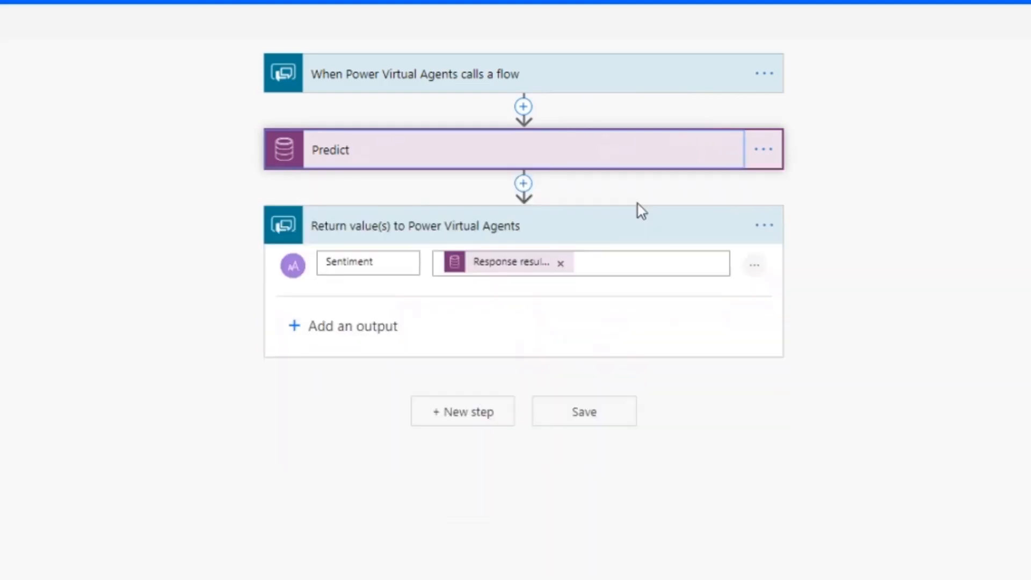
click(600, 224)
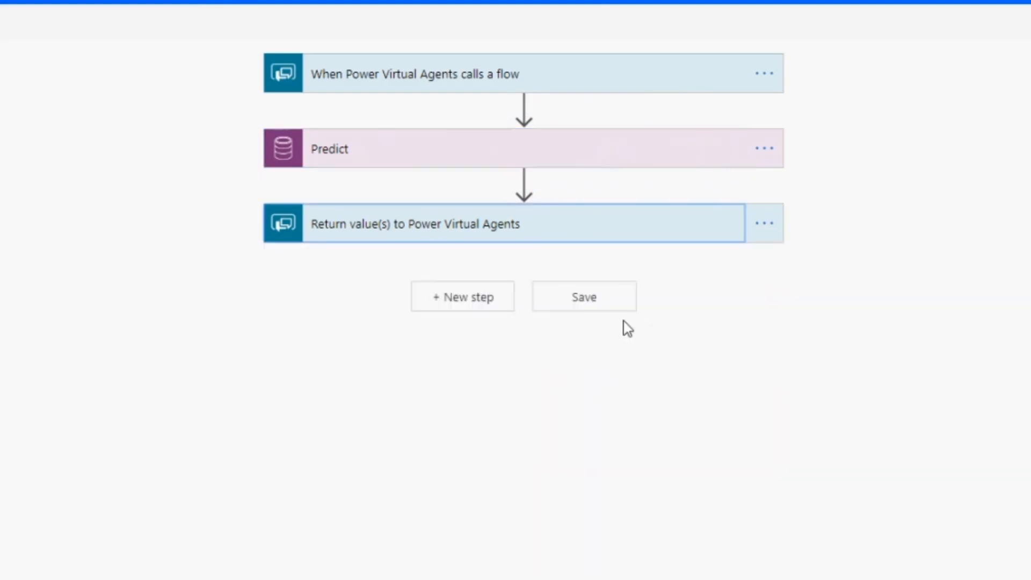
click(582, 298)
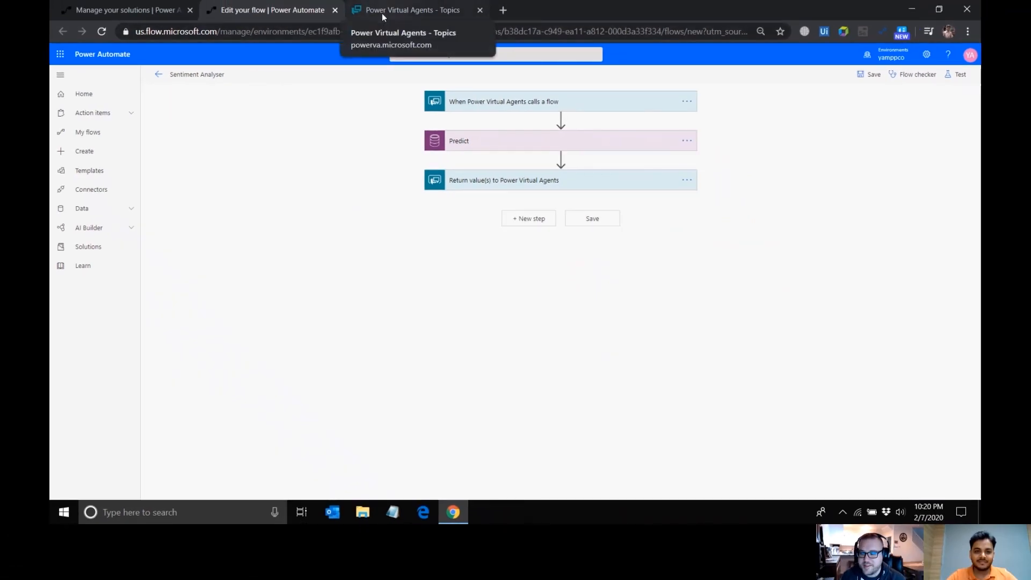
Switch to Power Virtual Agents and call the Sentiment Analyser flow after the order status question in the Greeting topic
click(381, 13)
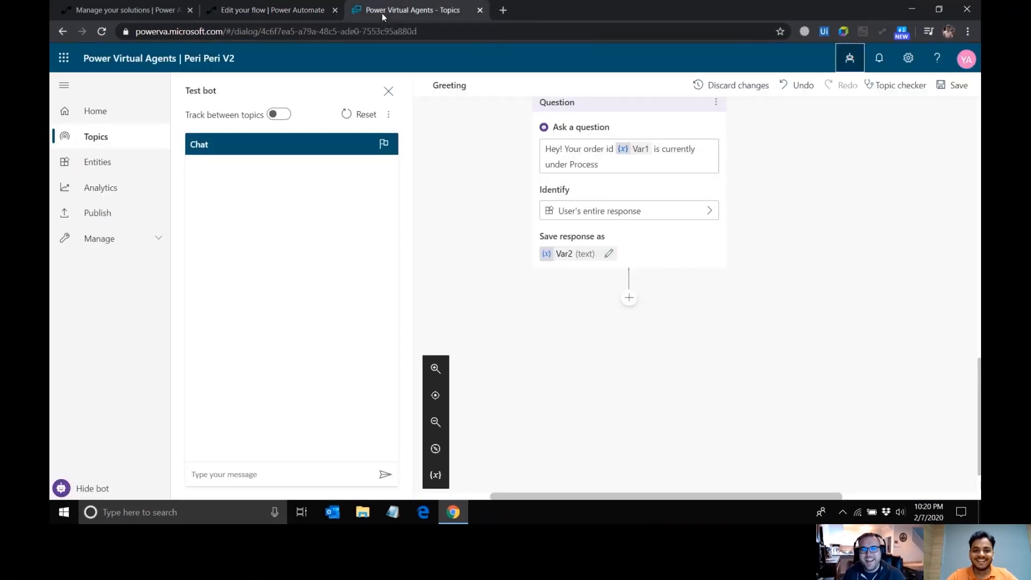
scroll(564, 357, up, 1)
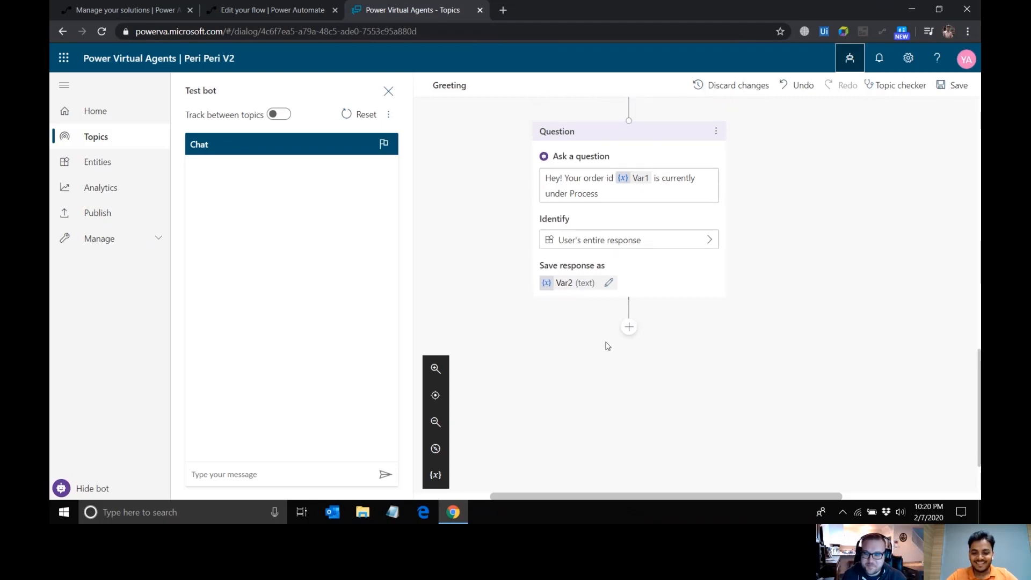
scroll(639, 322, up, 2)
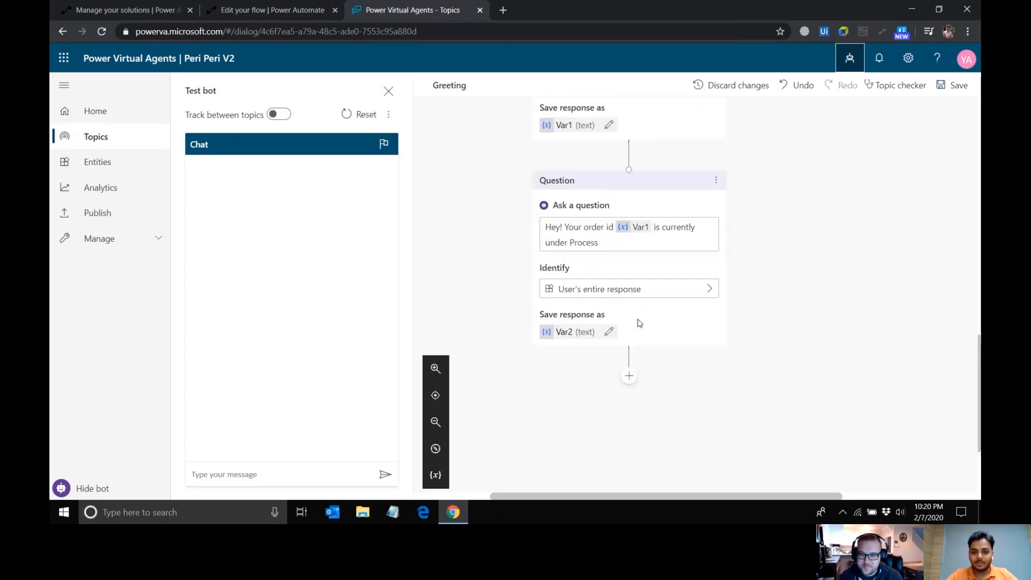
scroll(639, 323, down, 2)
click(630, 310)
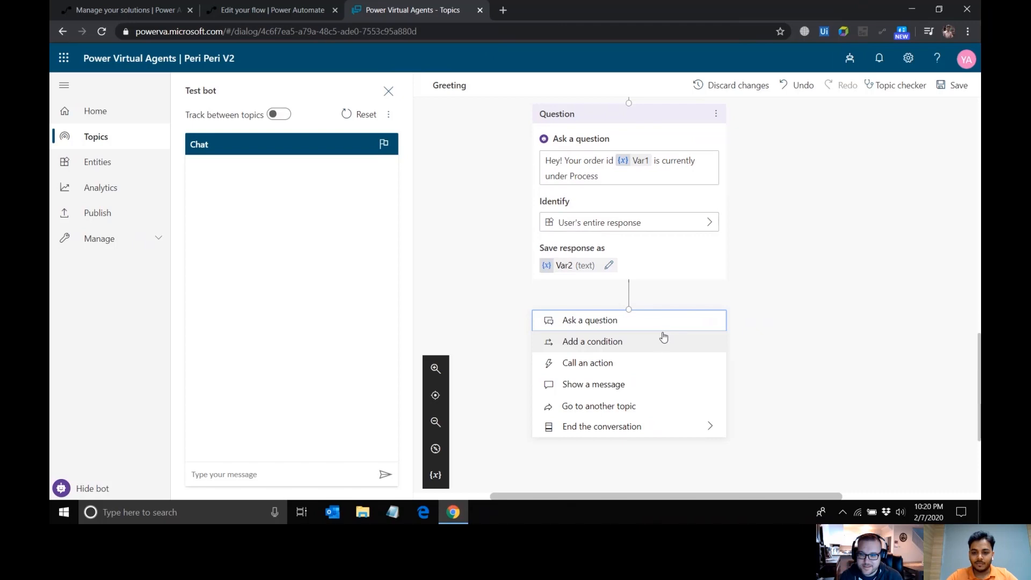
click(595, 363)
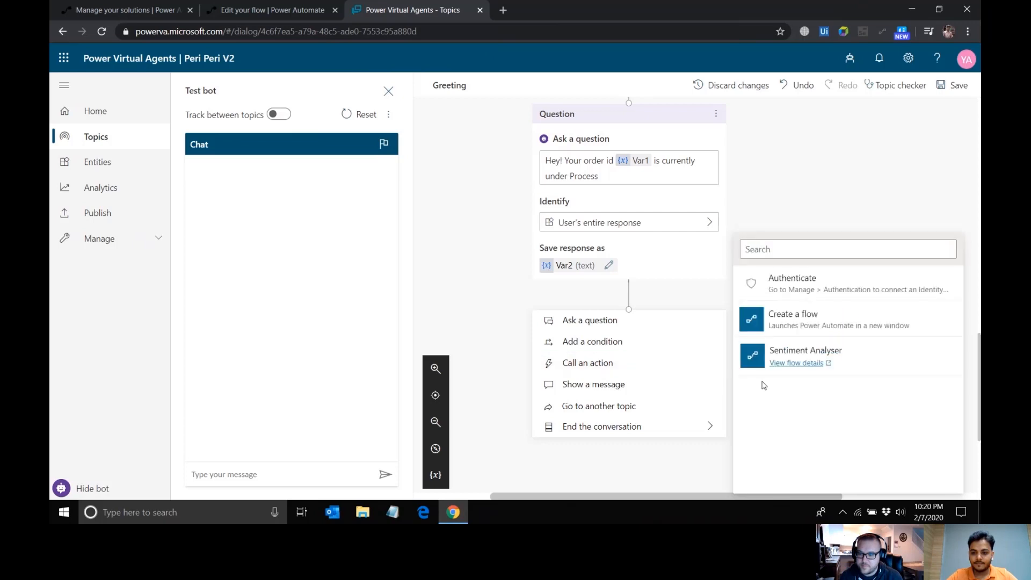
click(851, 358)
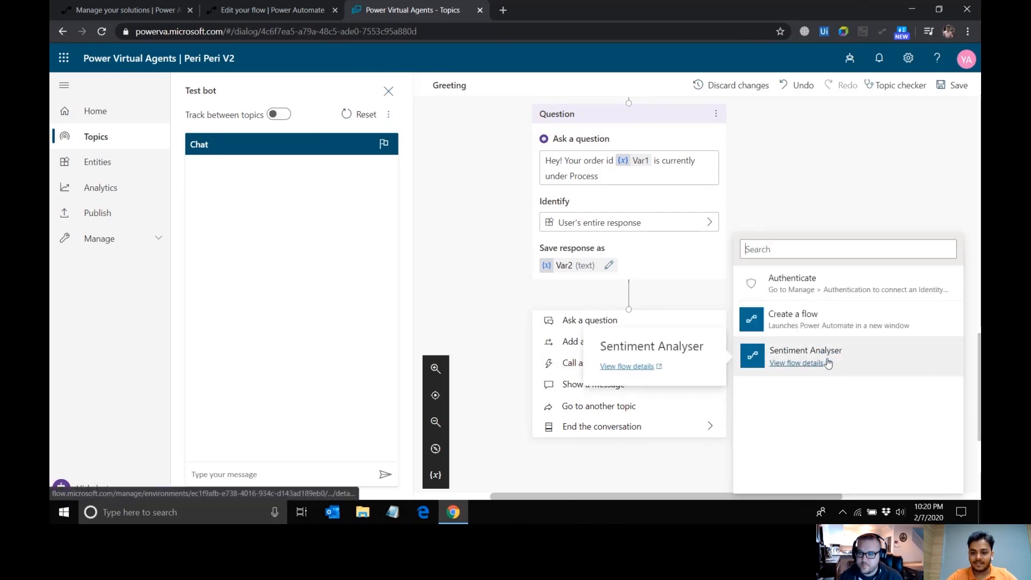
click(877, 358)
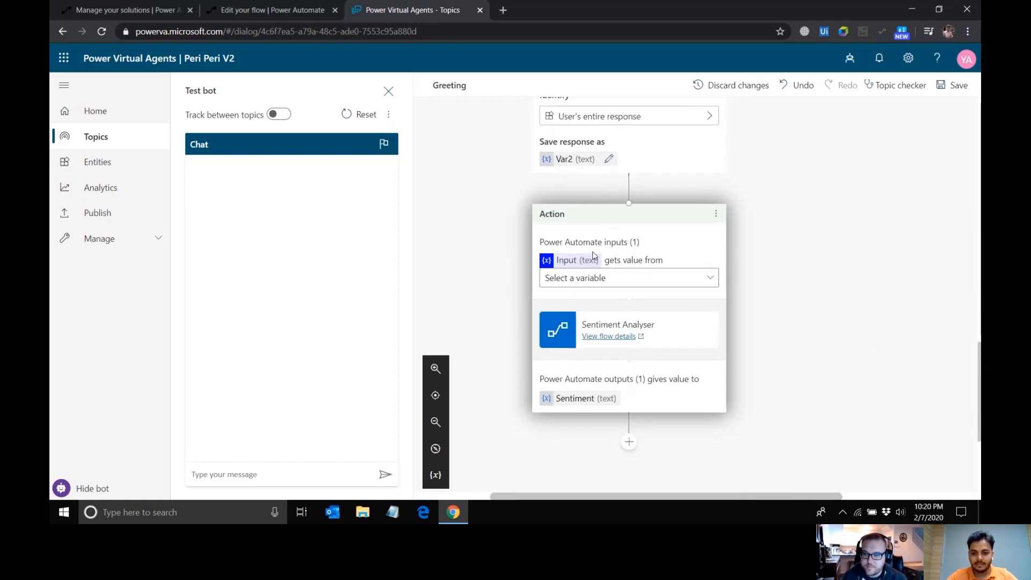
Check the trigger's input in Power Automate, and in the bot's Sentiment Analyser action assign Var2 to Input
click(271, 11)
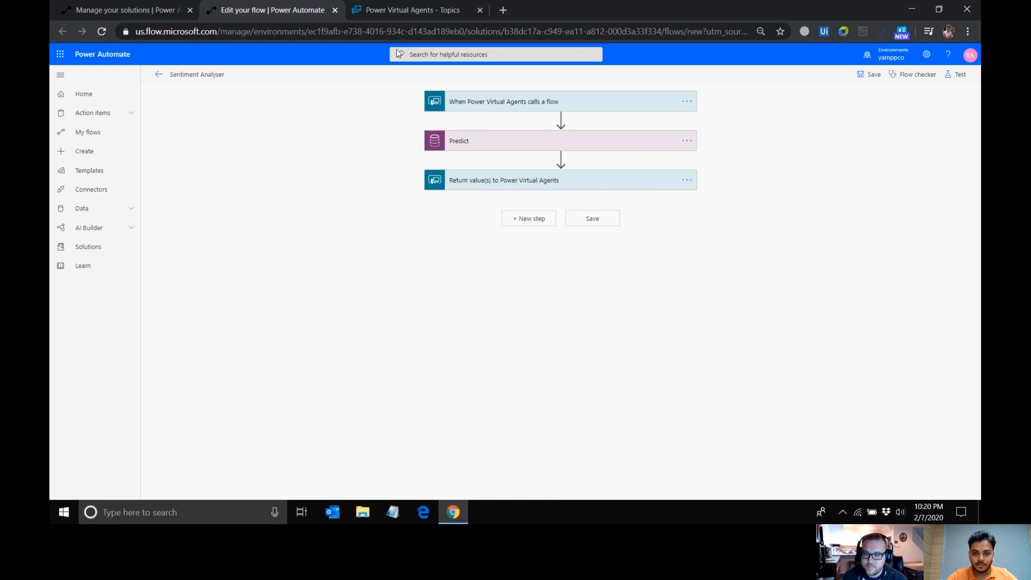
click(489, 103)
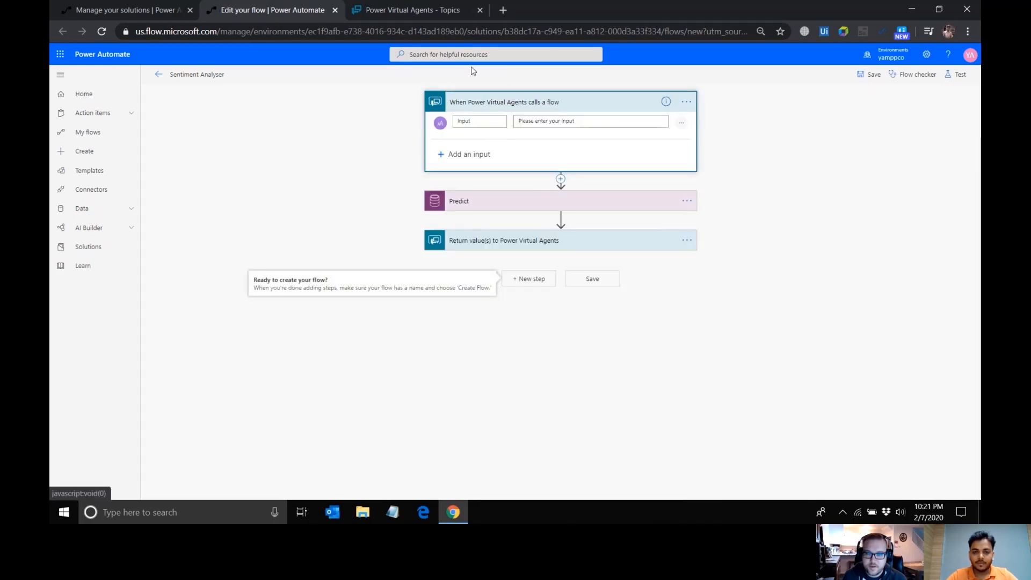
click(397, 10)
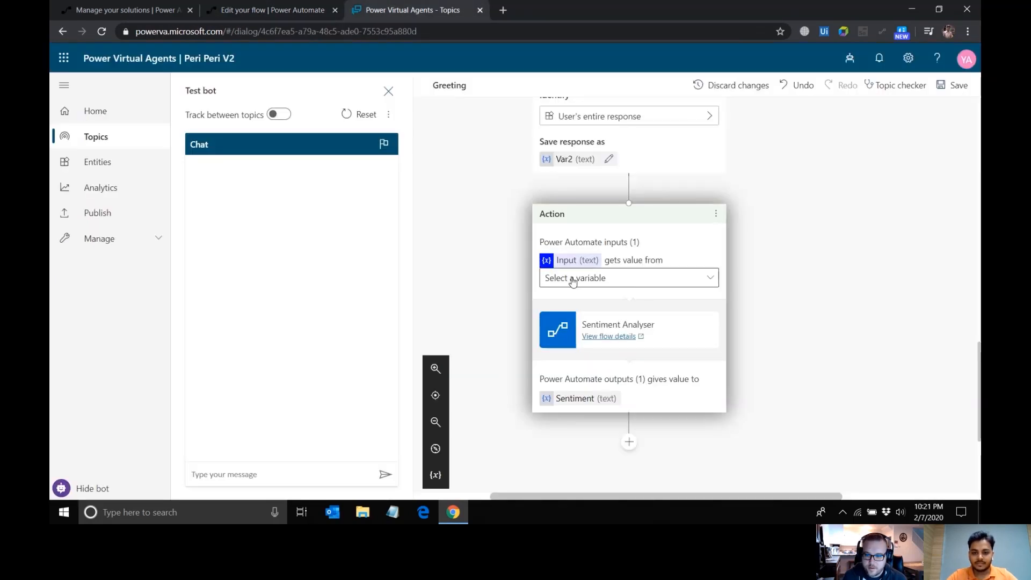
click(621, 280)
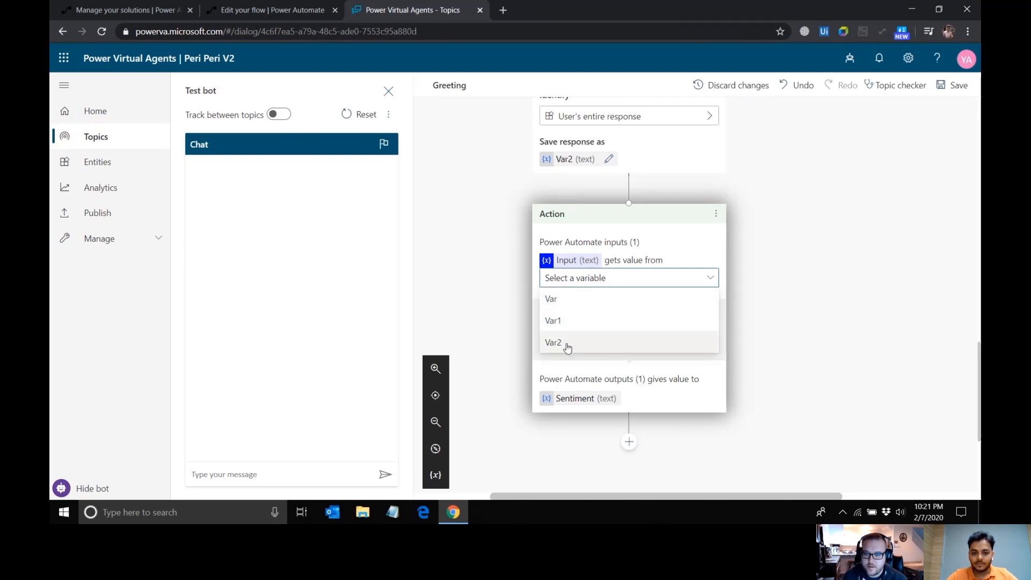
click(568, 343)
Add a condition following the Sentiment Analyser action that checks whether Sentiment is equal to "negative"
scroll(728, 310, down, 1)
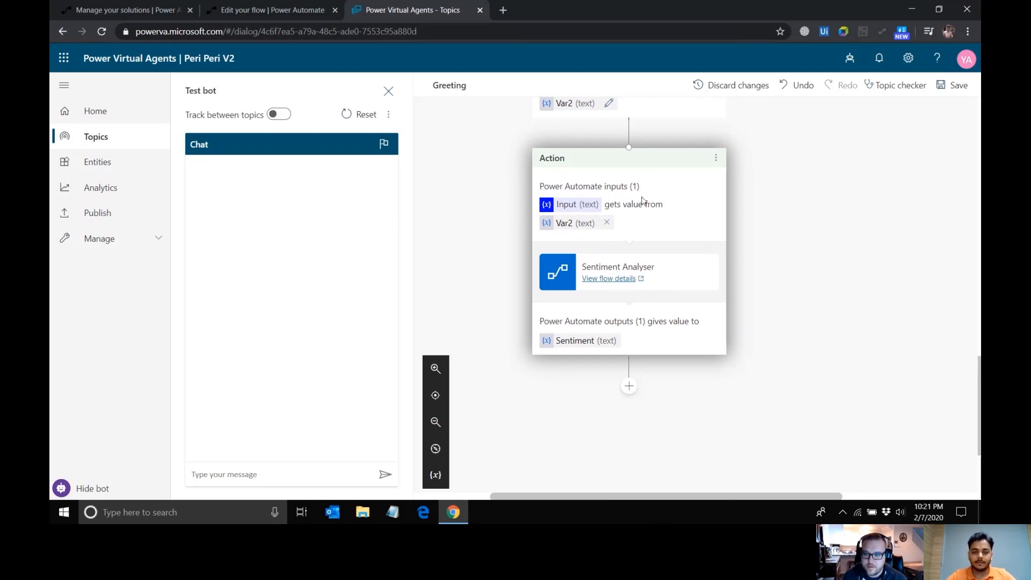
scroll(643, 256, down, 1)
click(629, 330)
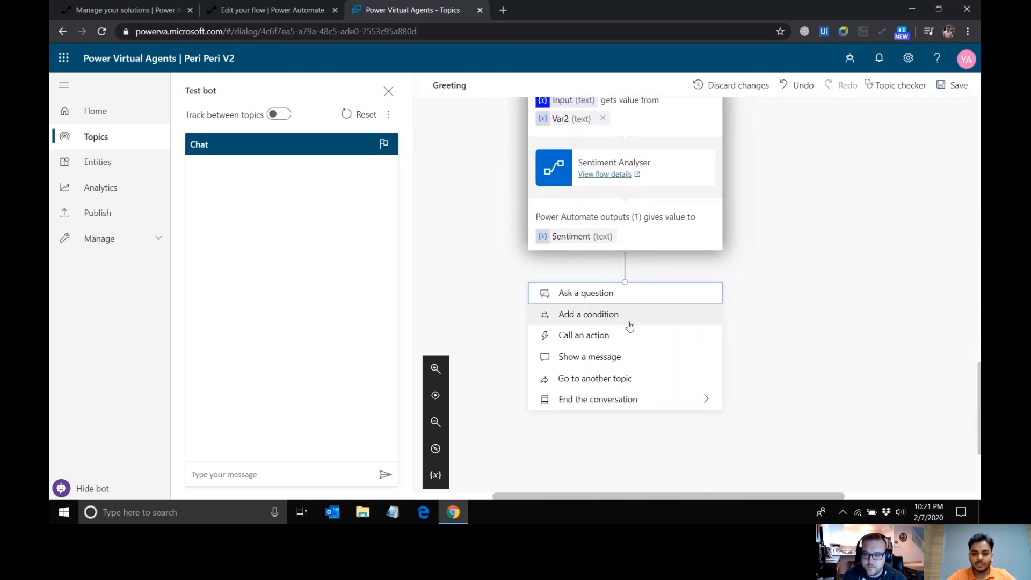
click(629, 325)
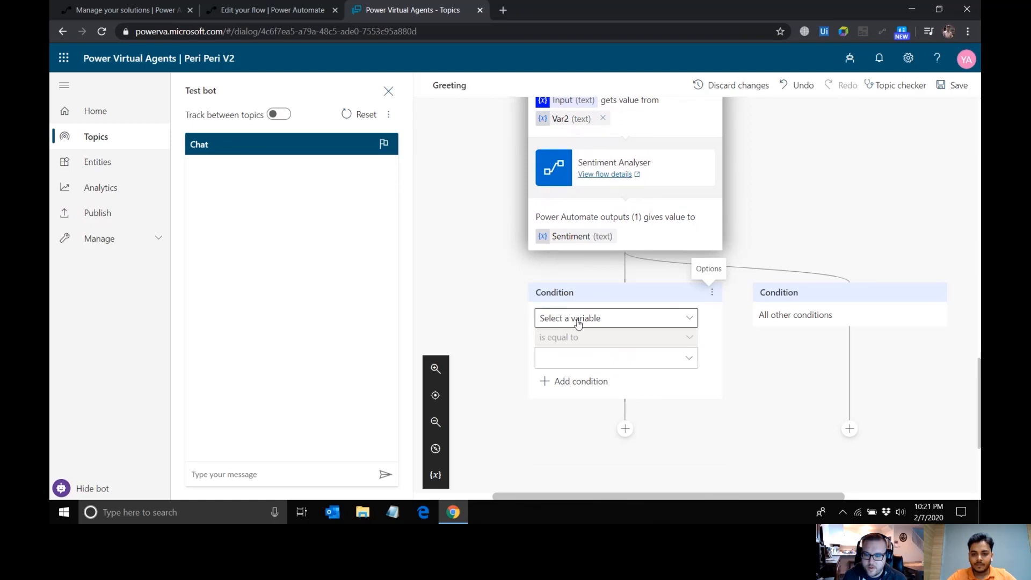
click(602, 328)
click(575, 295)
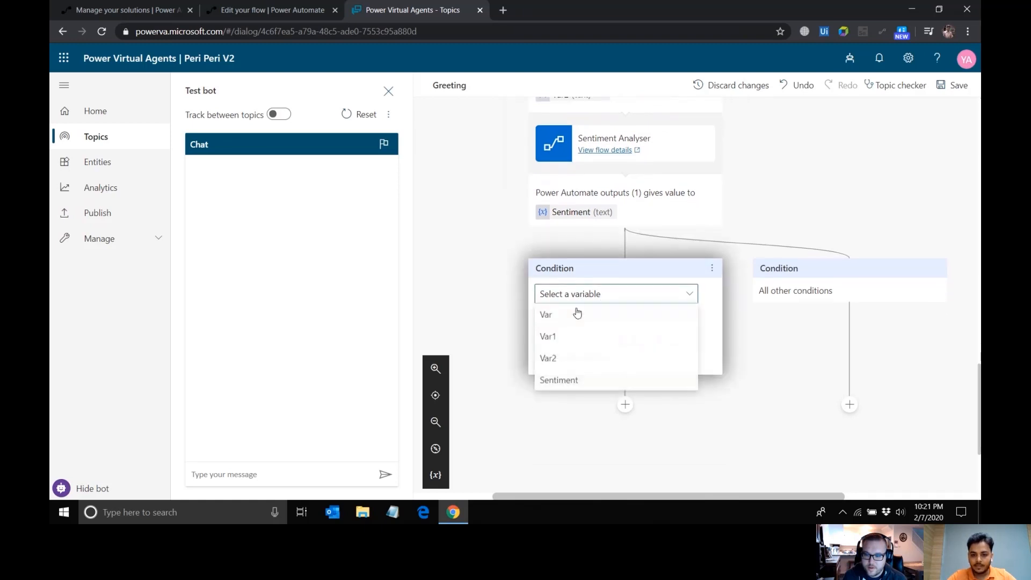
click(569, 380)
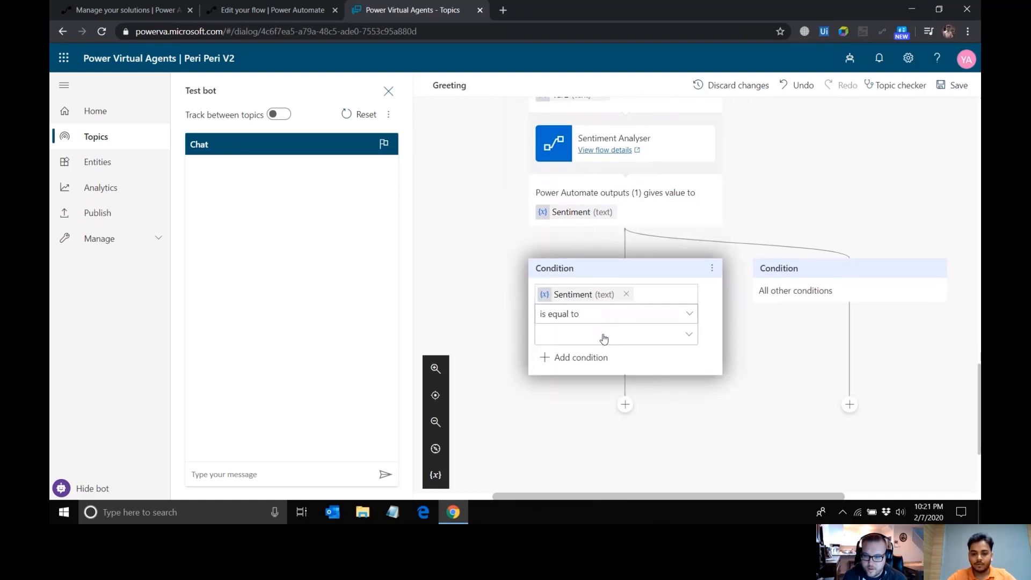
click(584, 333)
text(negative)
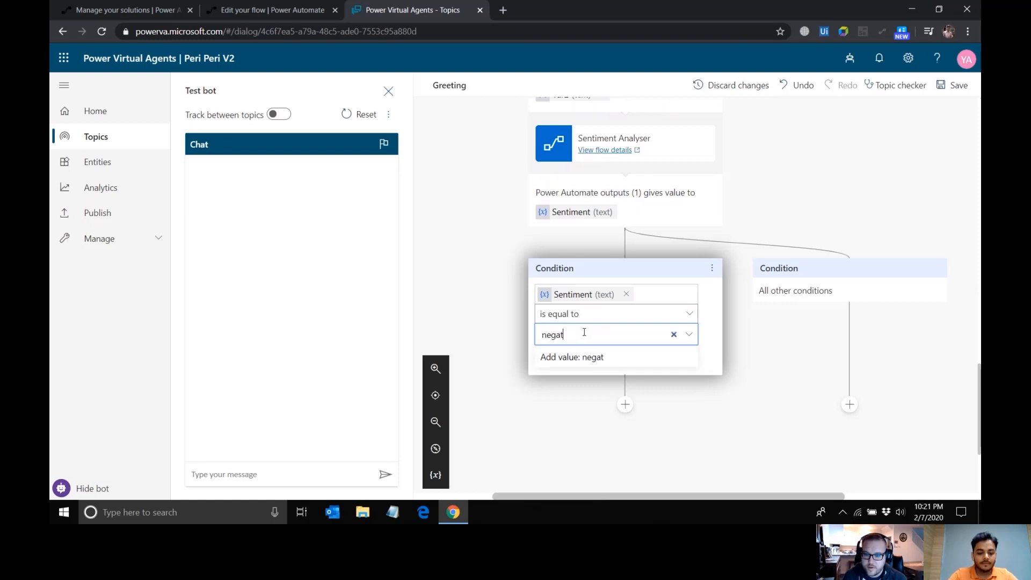
click(736, 416)
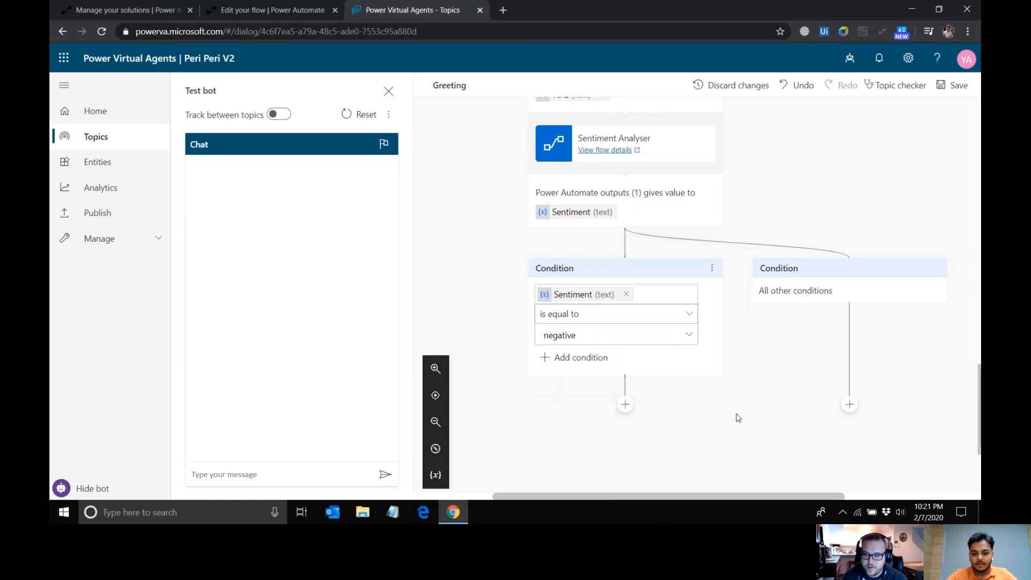
Under the negative condition, show the message "We are sorry that you have faced this trouble. Please give us a minute to help you better with this!"
scroll(733, 416, down, 1)
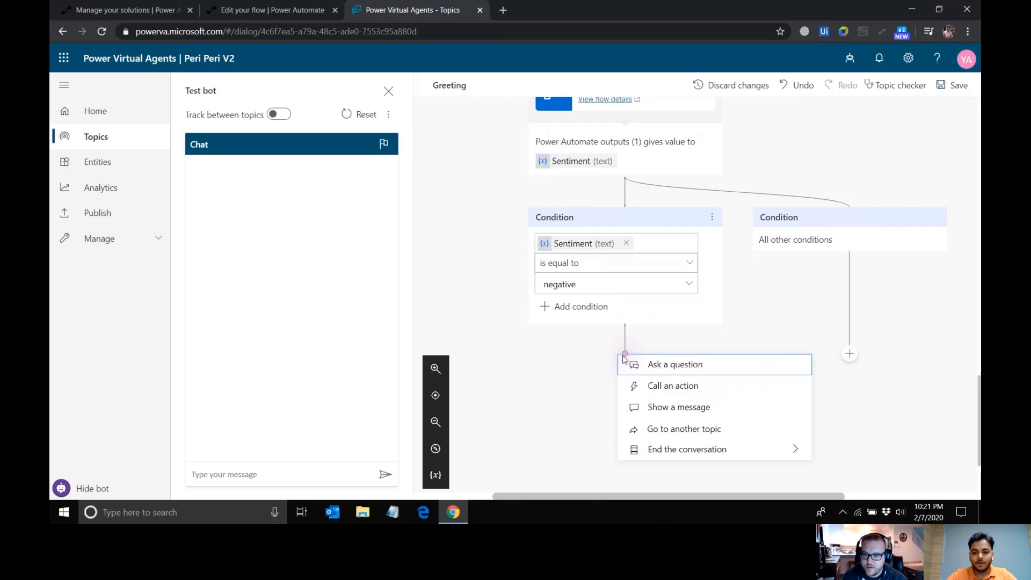
click(624, 357)
click(616, 411)
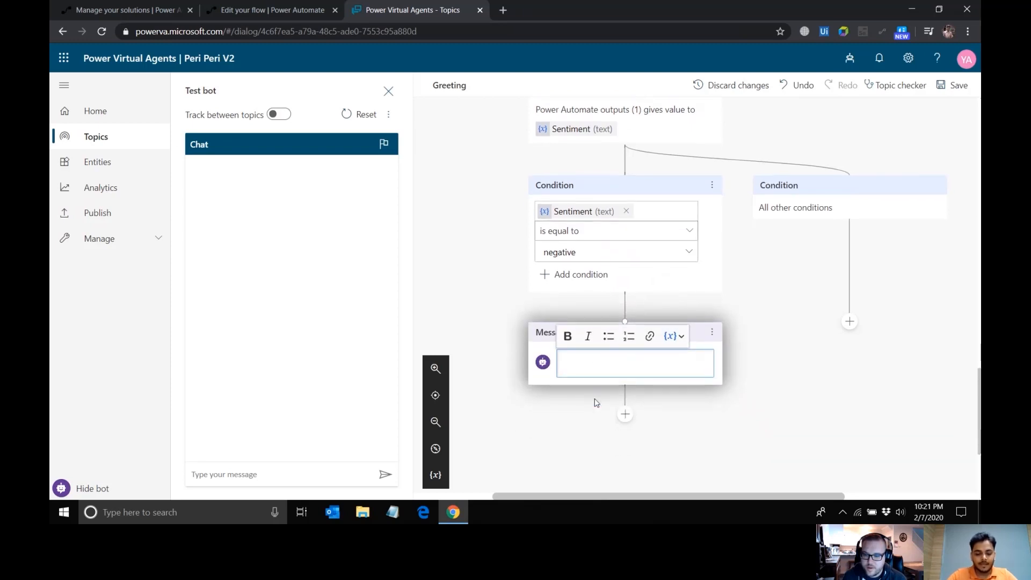
text(We are sorry that you ha)
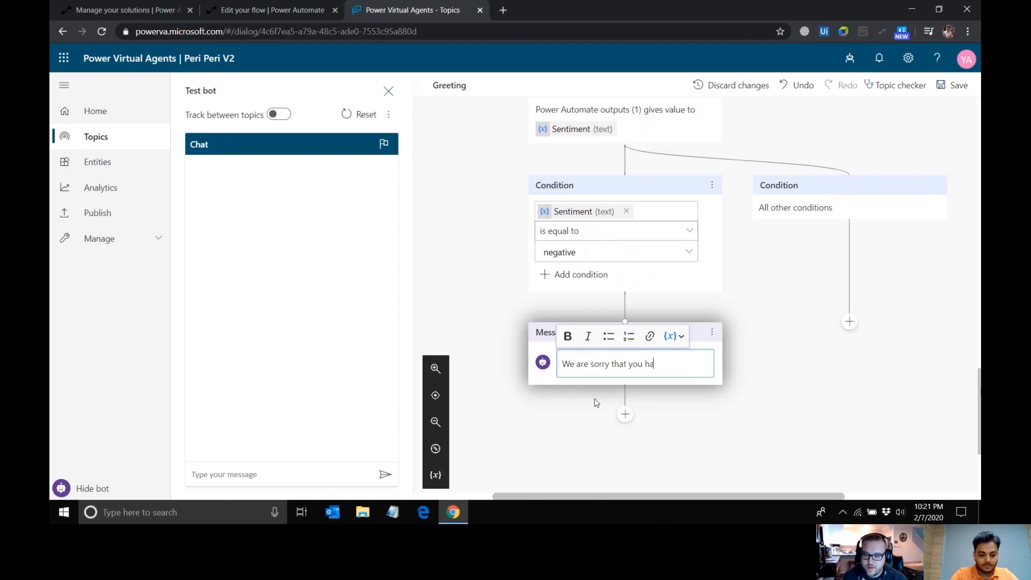
text(ve faced this trouble. Please give us a minute to help you better with this!)
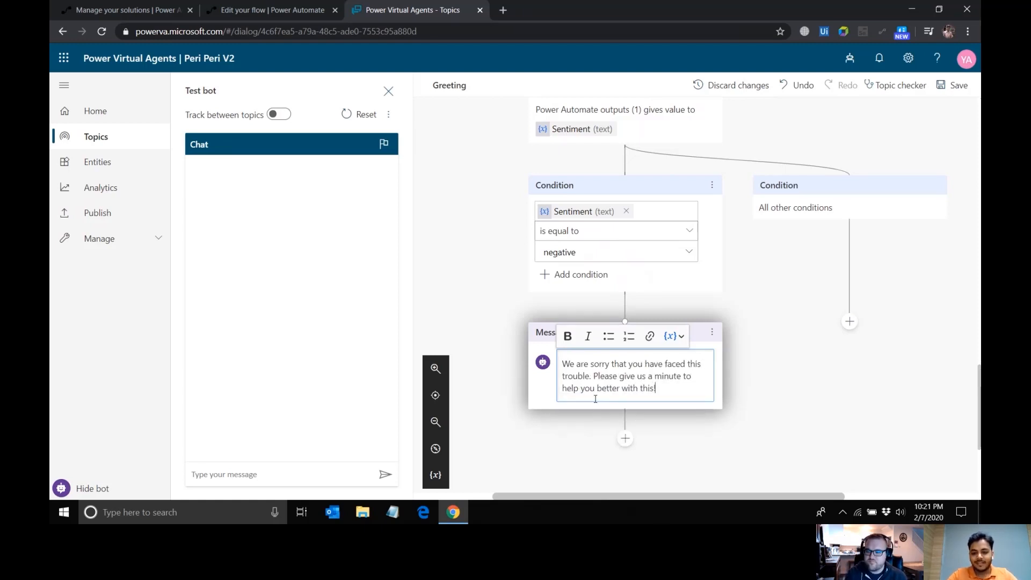
click(741, 382)
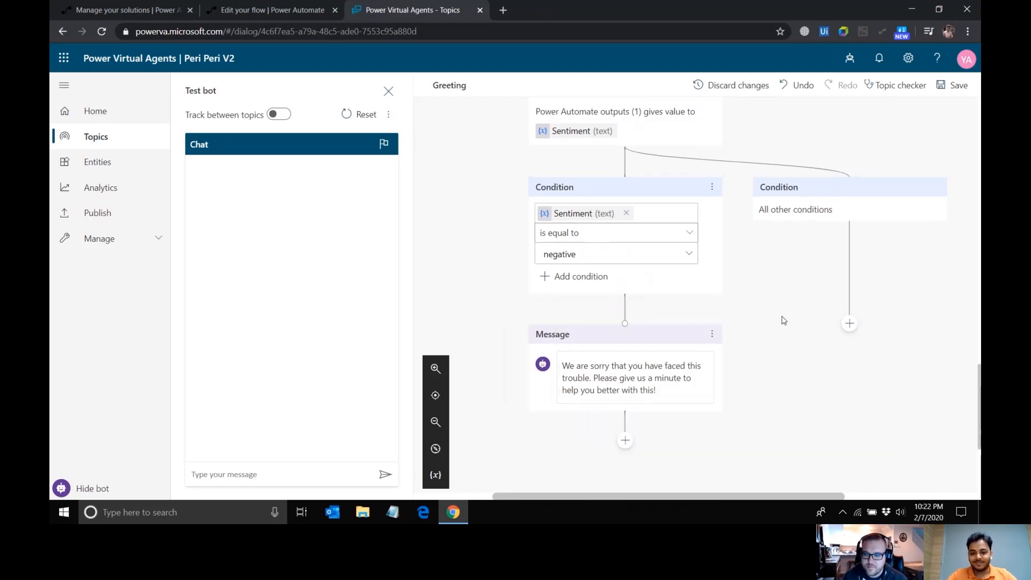
Show the message "Thank you for your patience! We will get back to you soon!" in the All other conditions branch
scroll(731, 294, right, 1)
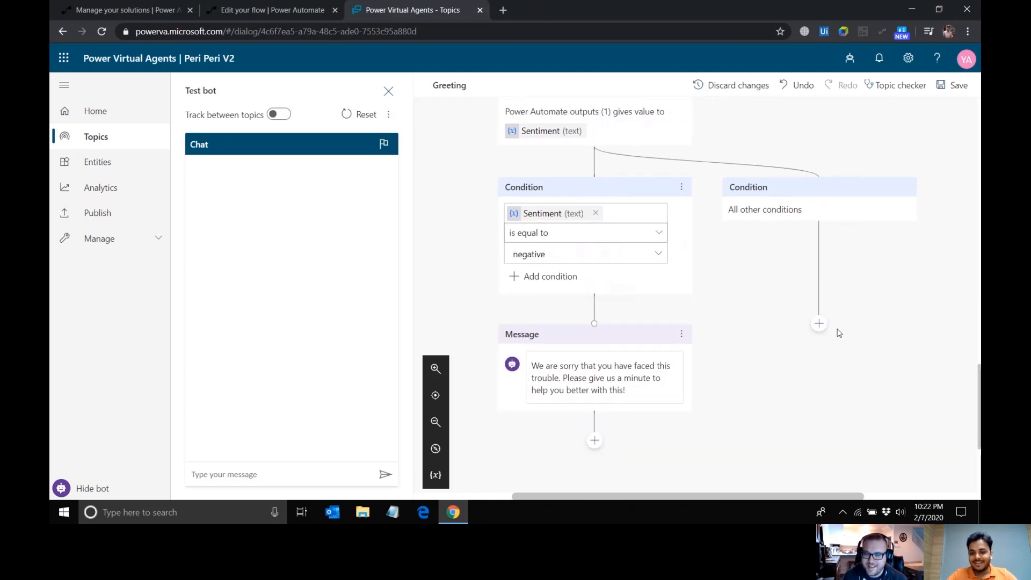
click(819, 325)
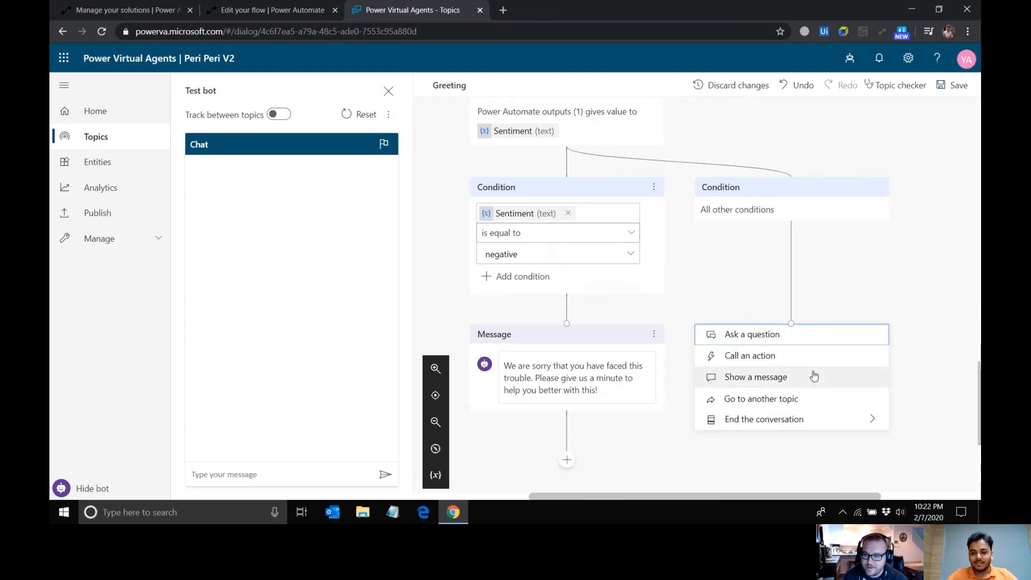
click(775, 383)
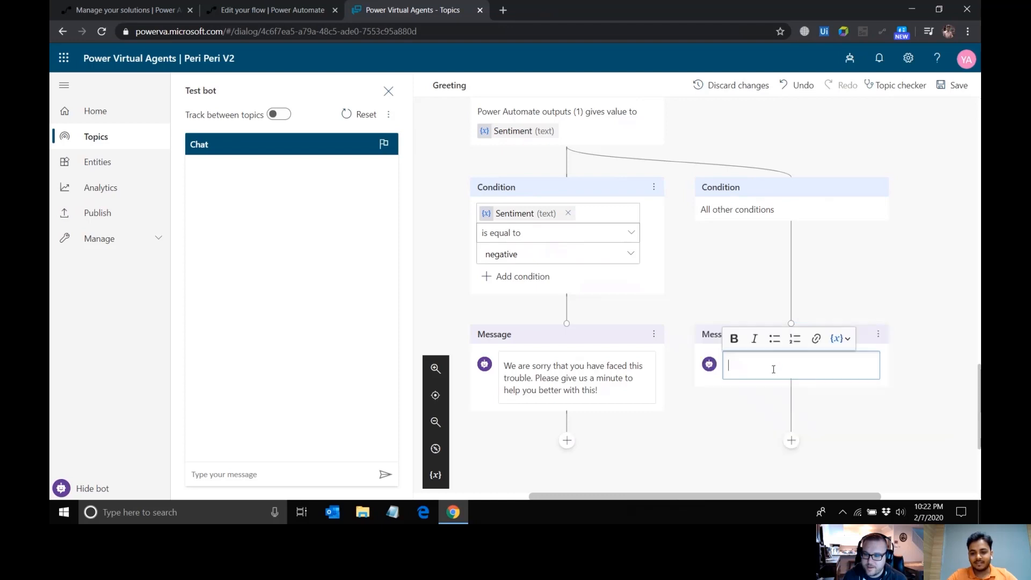
text(Thank you for your patience)
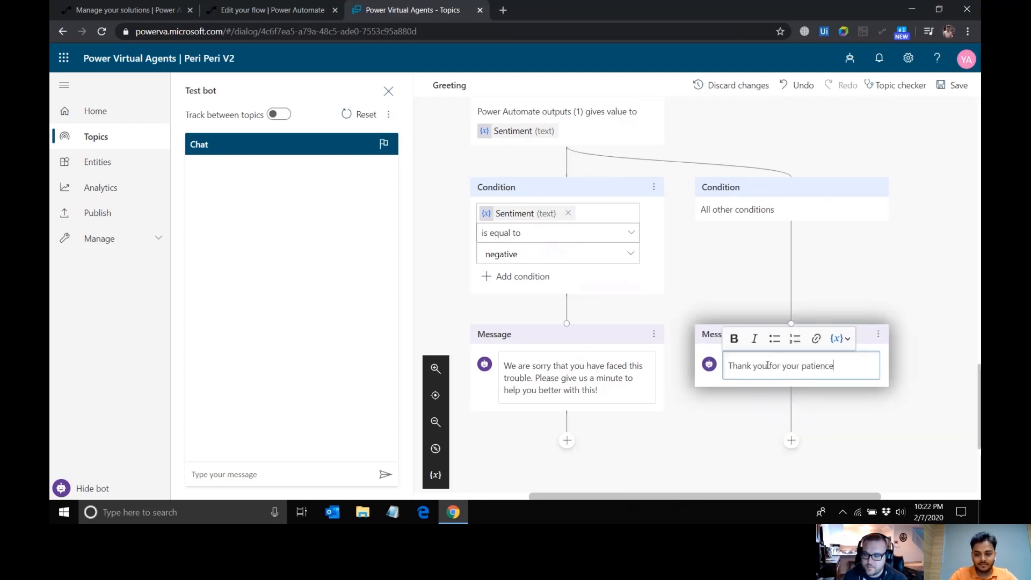
text(! We will get back to you soon!)
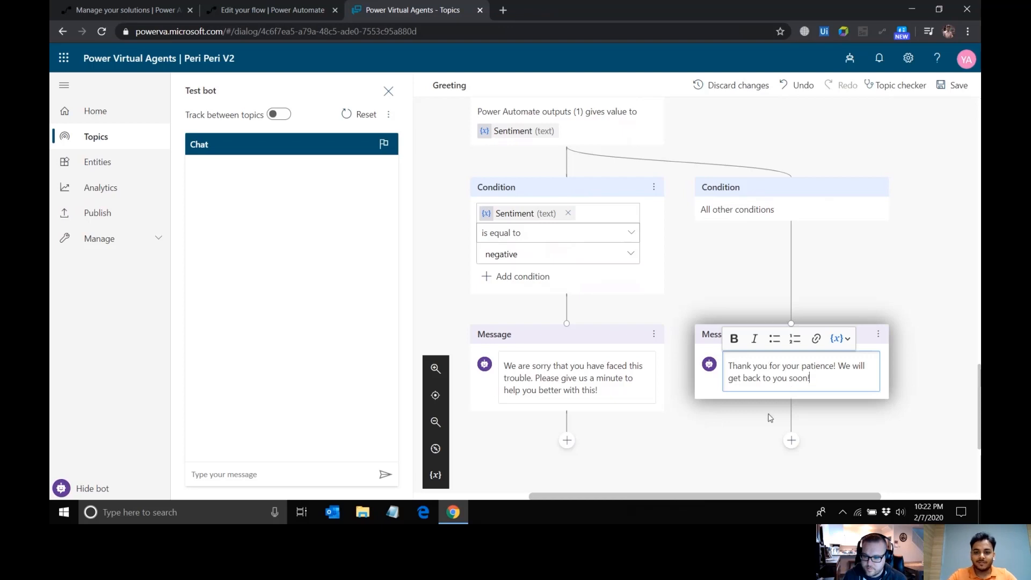
scroll(707, 382, down, 1)
click(896, 393)
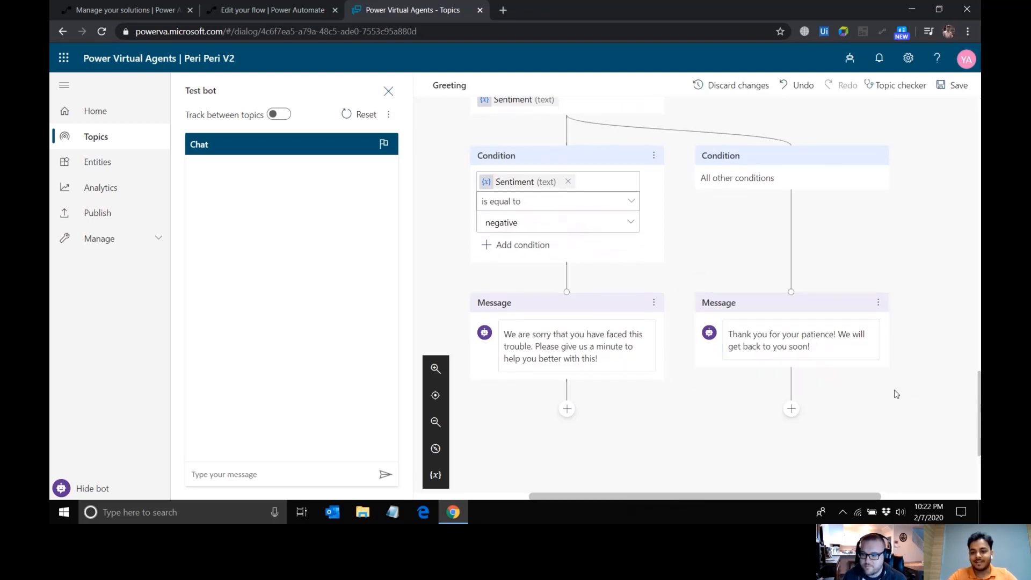
End the conversation with a survey after the thank-you message in the All other conditions branch
scroll(896, 393, down, 1)
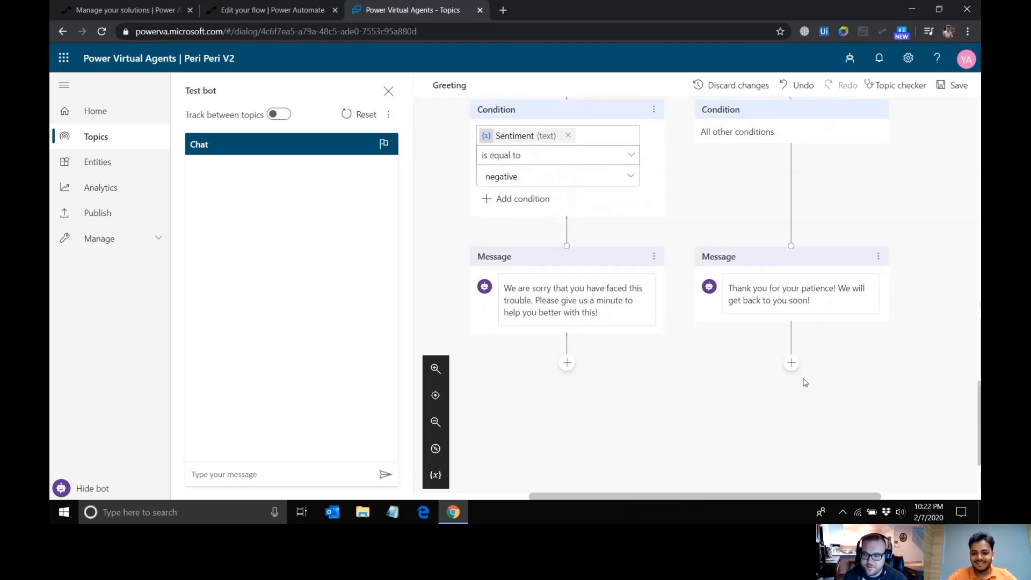
click(793, 355)
mouse_move(787, 476)
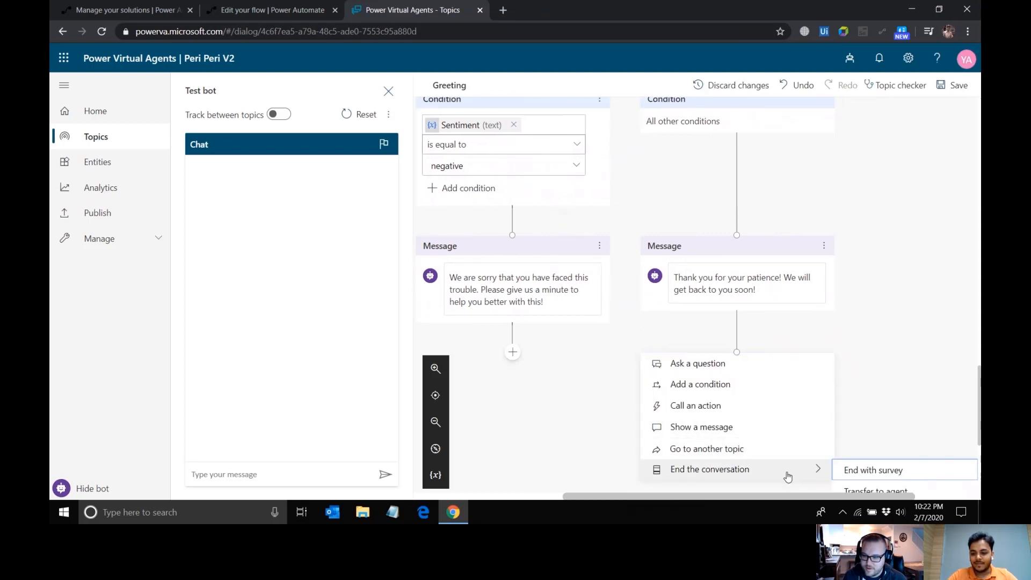
click(857, 472)
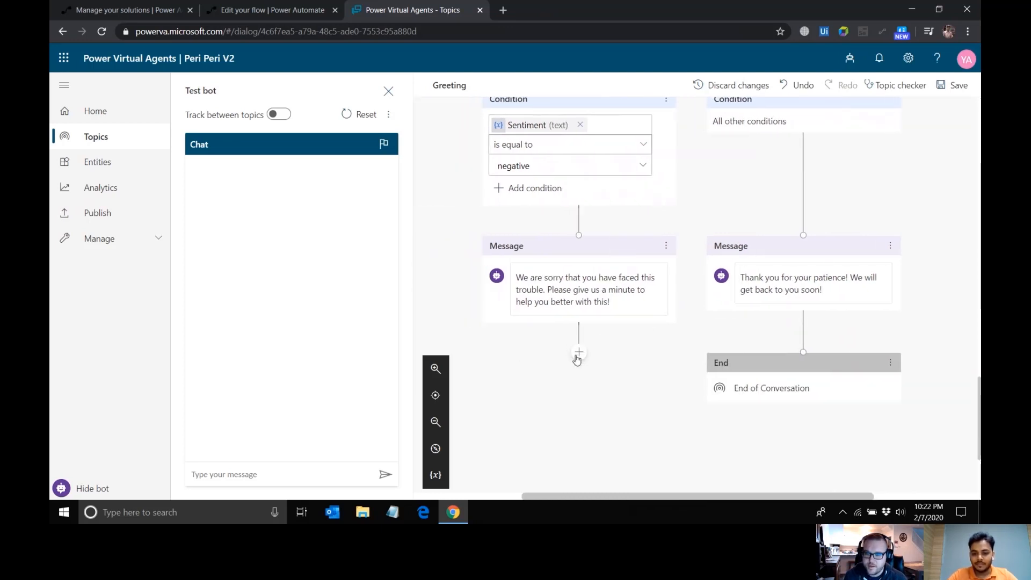
End the negative branch with a transfer to agent and the private message "Negative sentiment was detected. Act now!!"
click(577, 354)
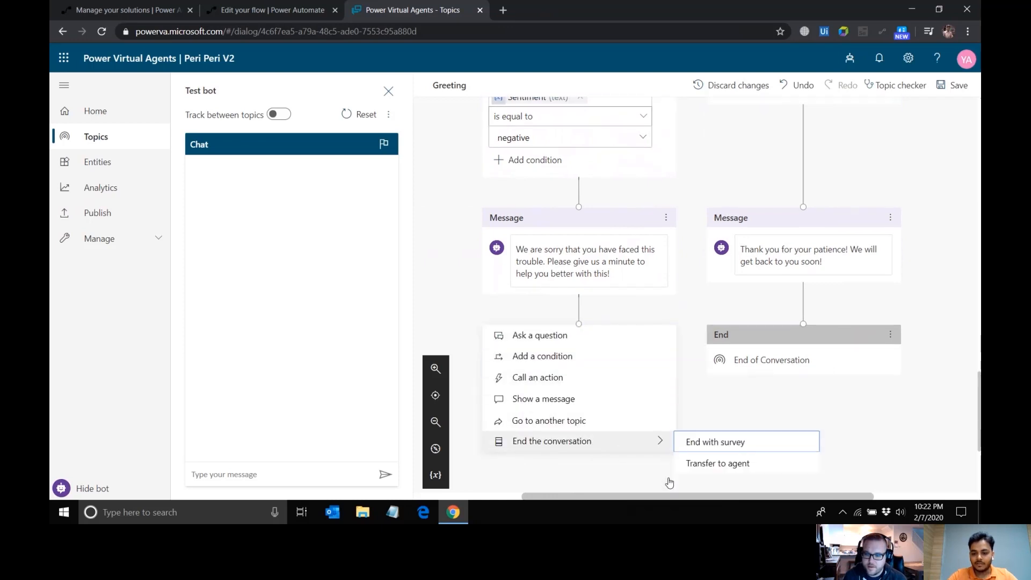
mouse_move(650, 453)
click(707, 463)
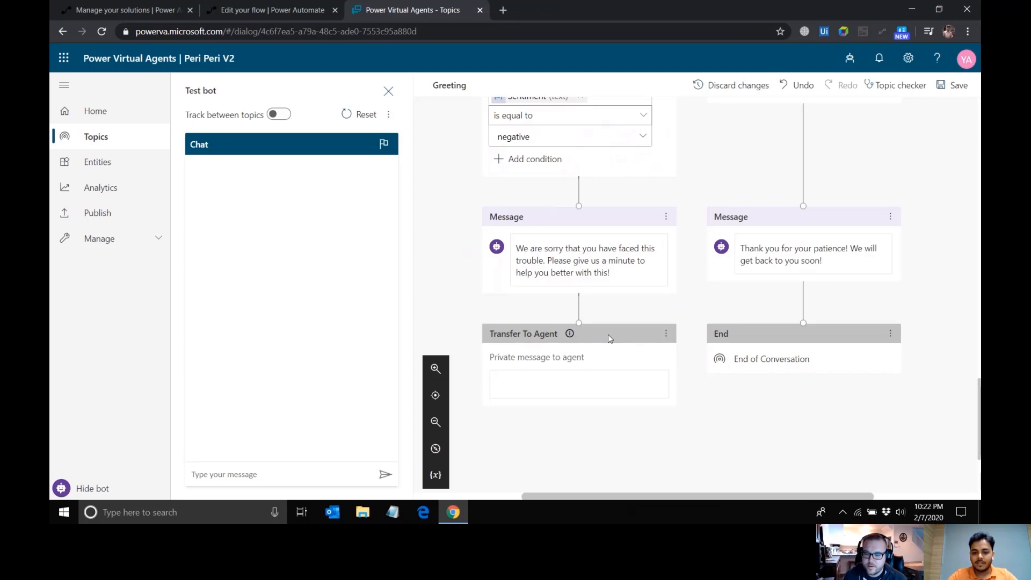
click(575, 384)
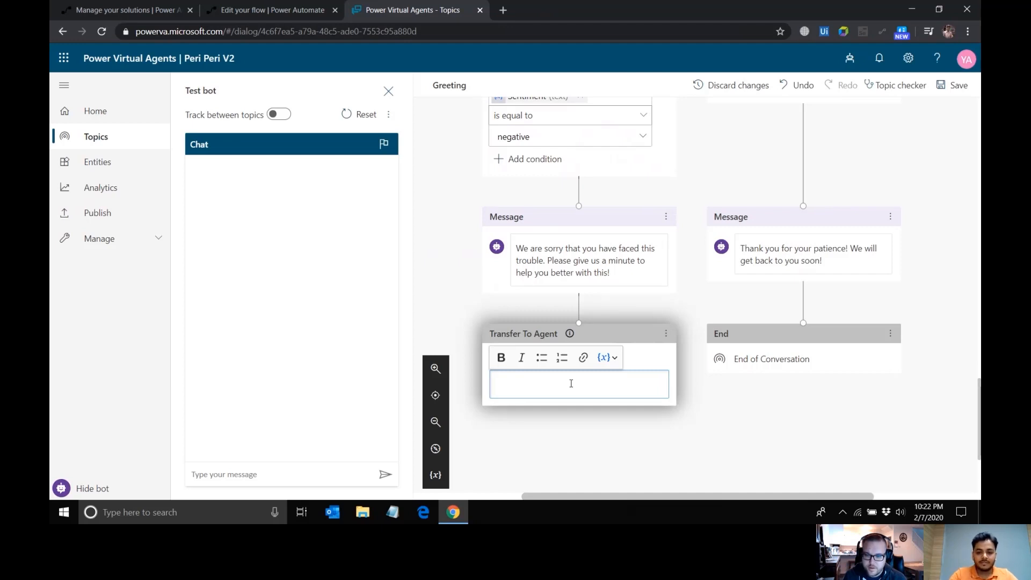
click(640, 445)
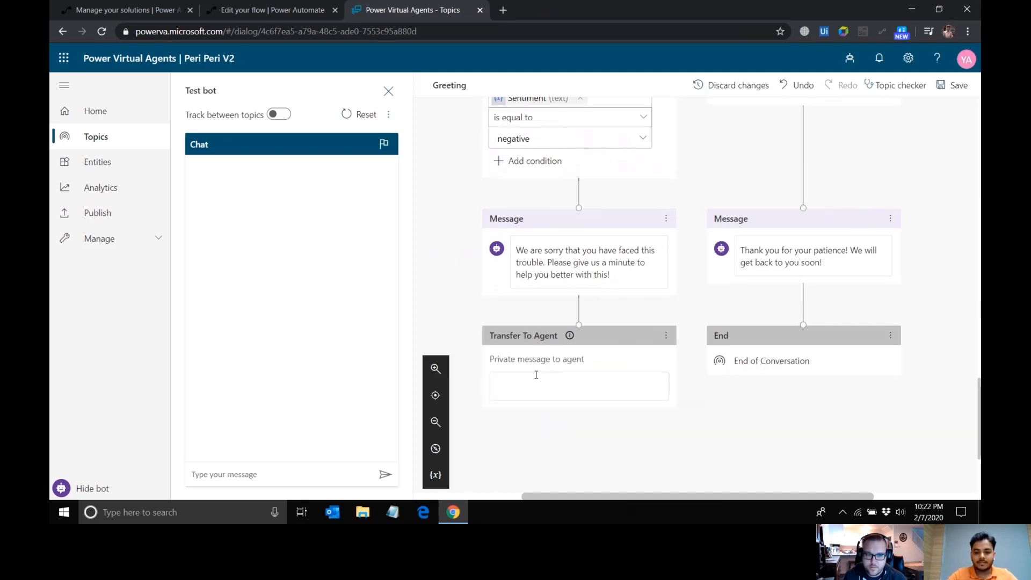
click(544, 381)
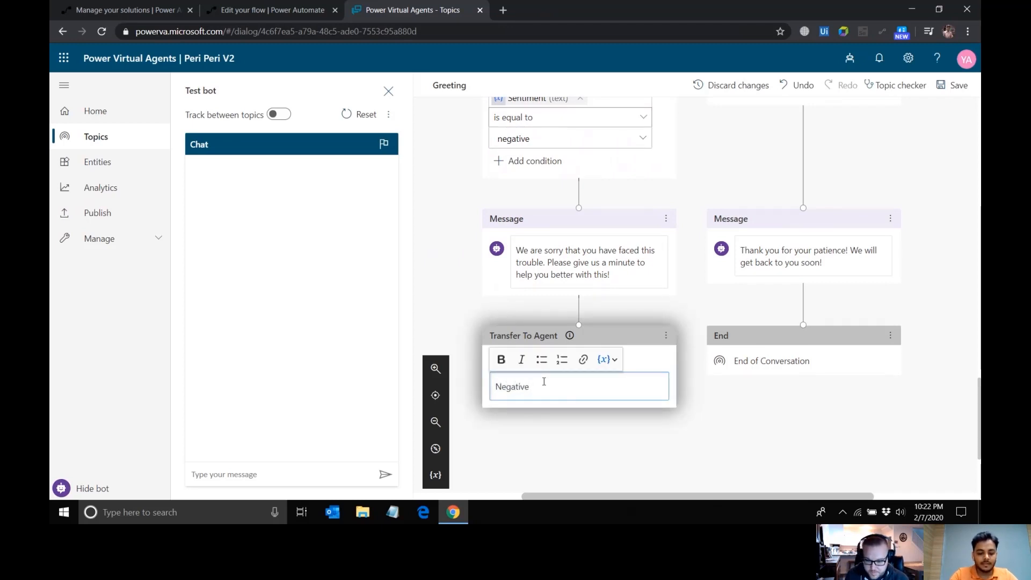
text(Negative sentiment was detected. Act now1)
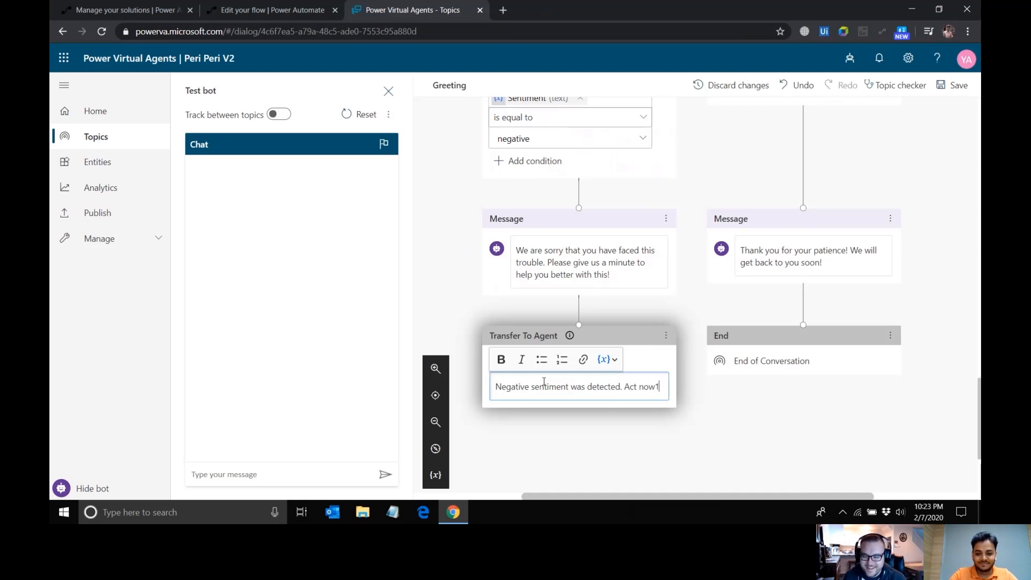
text(!)
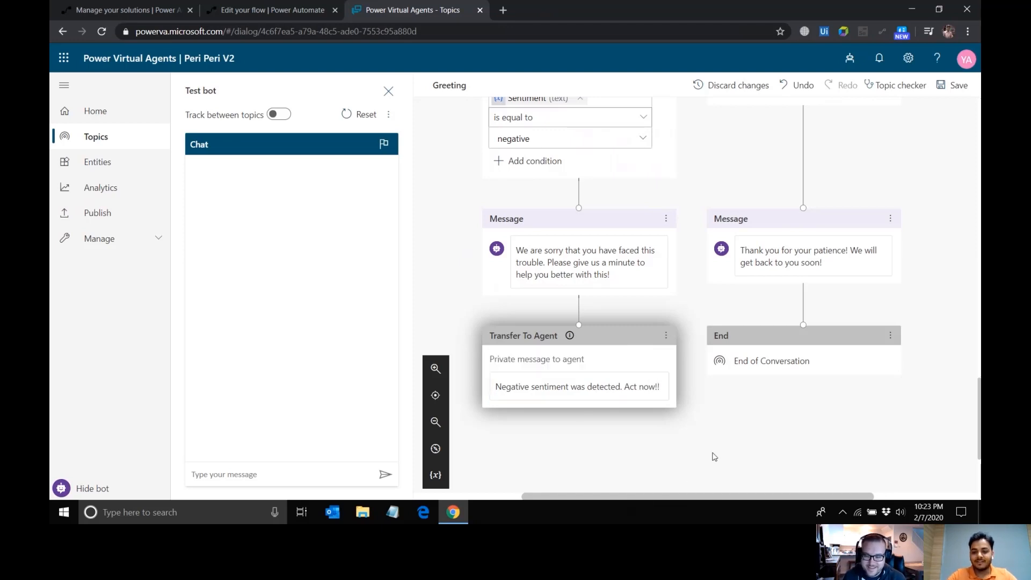
click(714, 456)
Save the Greeting topic and turn on tracking between topics for the test bot
scroll(715, 456, up, 4)
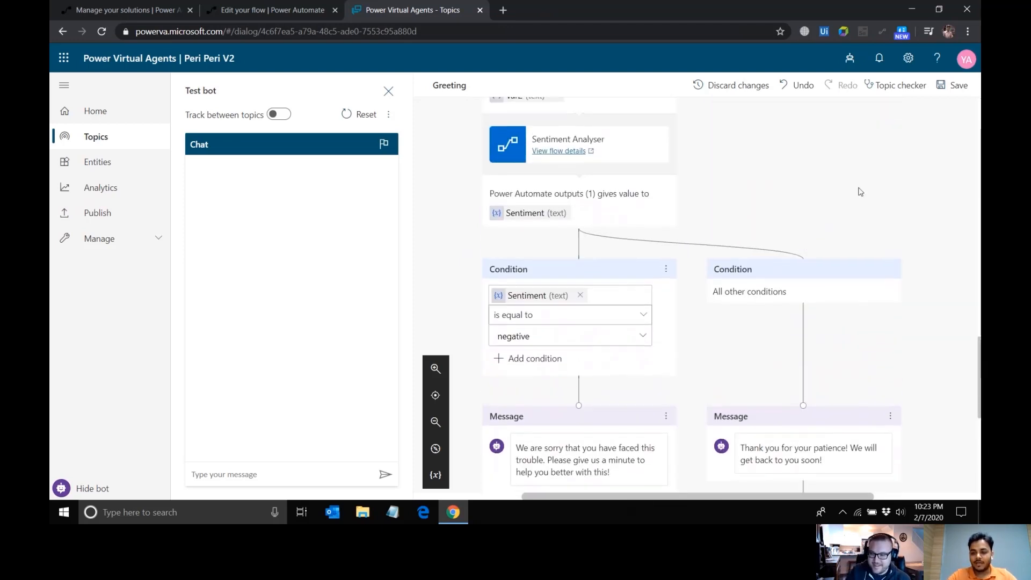
click(951, 84)
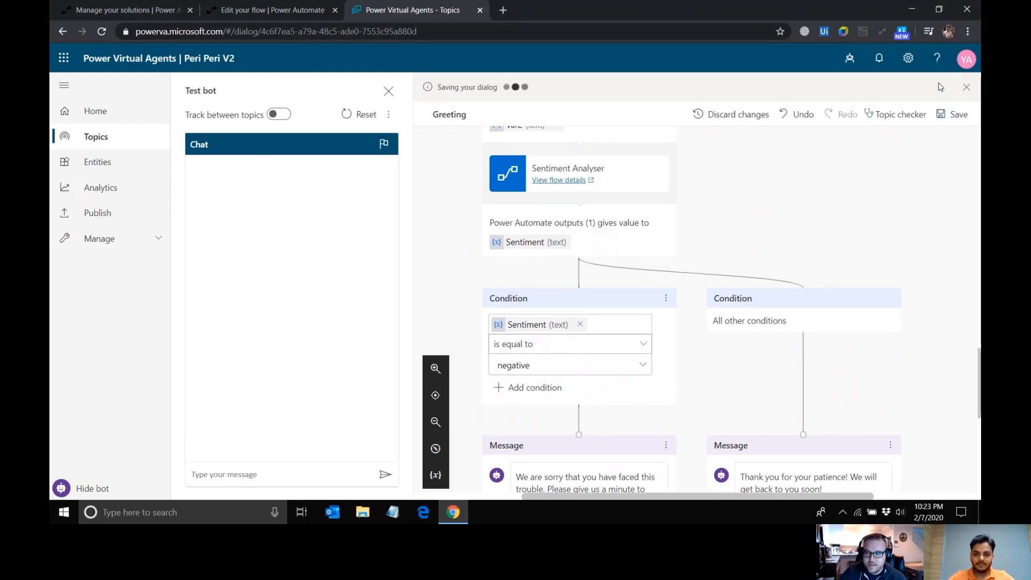
click(284, 115)
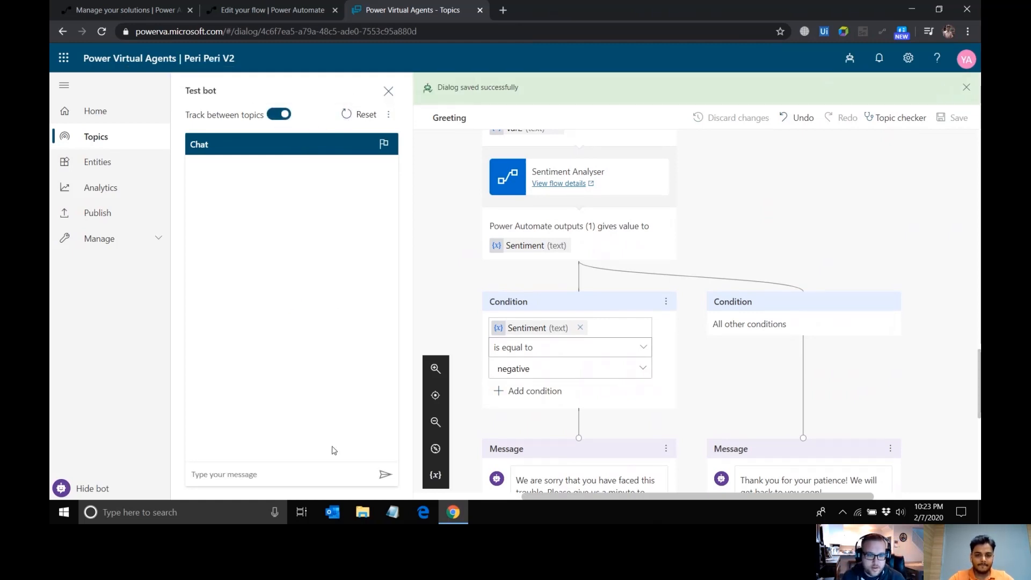
Start a test chat with "hi", choose Track a previous request, and submit an order ID
text(hi)
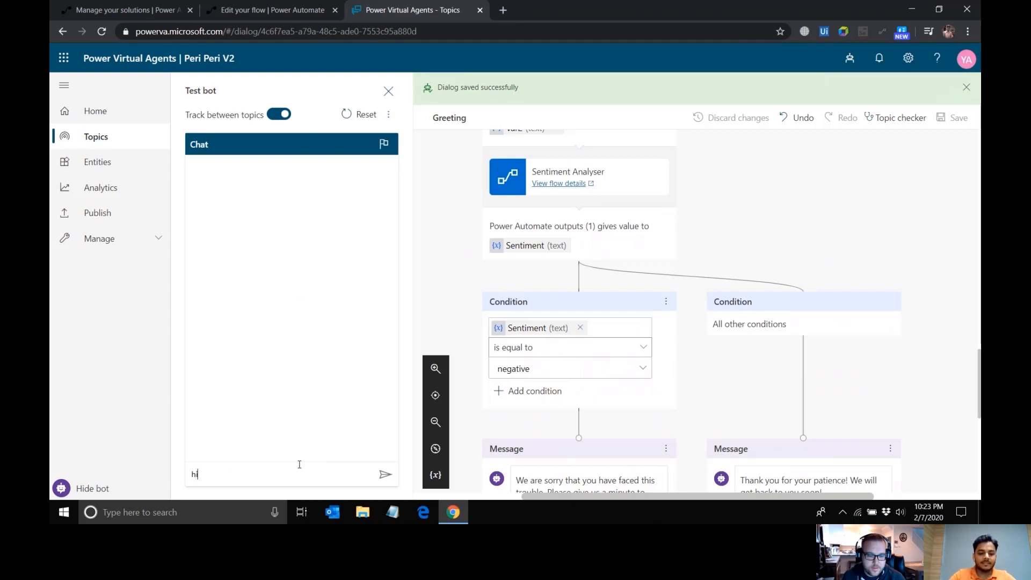
key(Return)
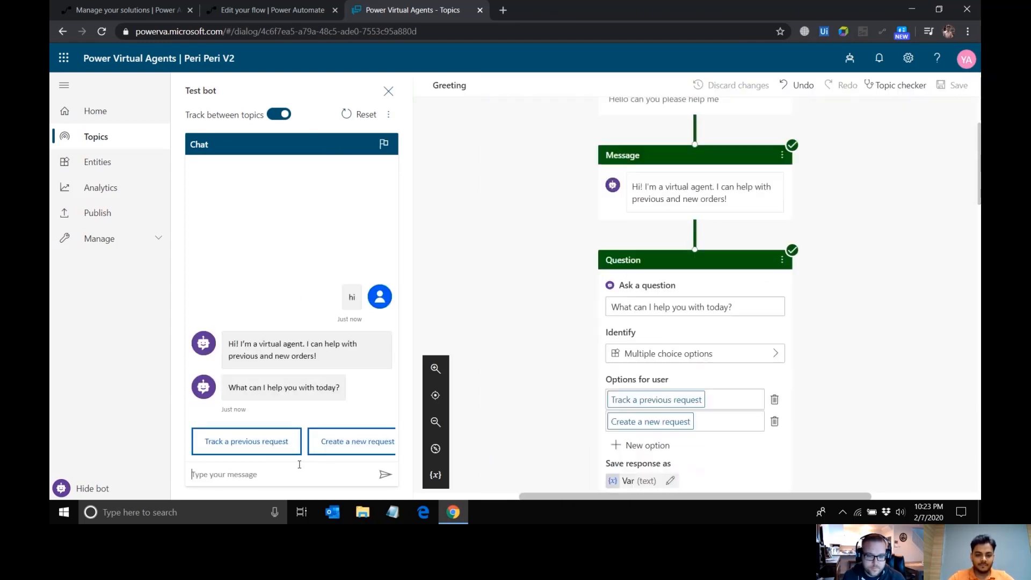
click(263, 444)
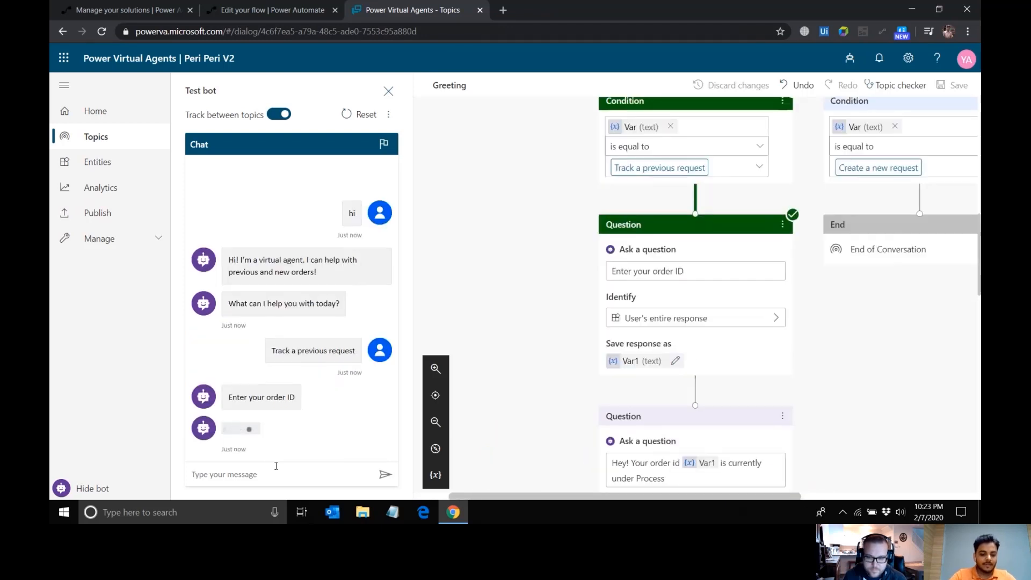
text(Req-24)
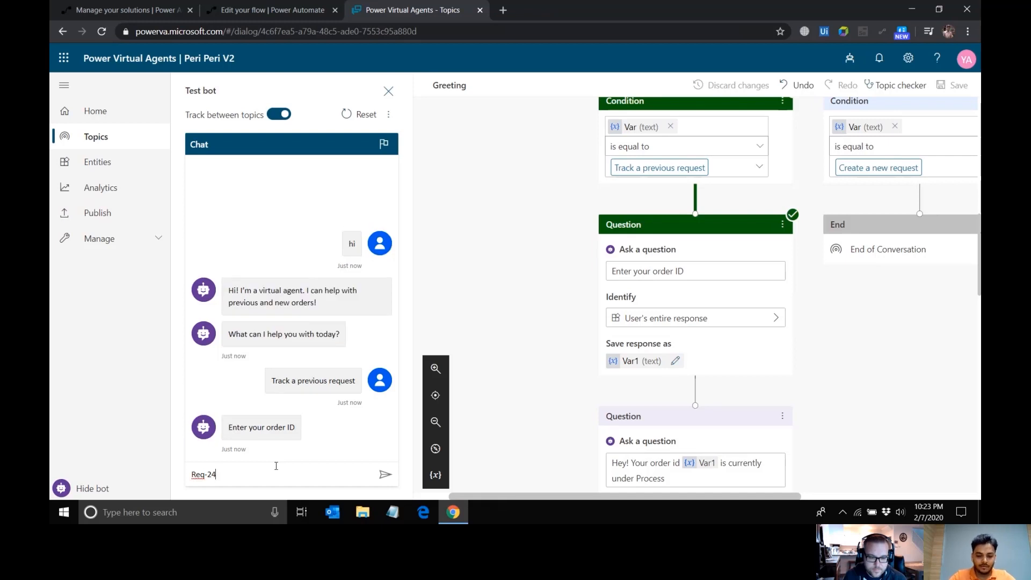
key(Return)
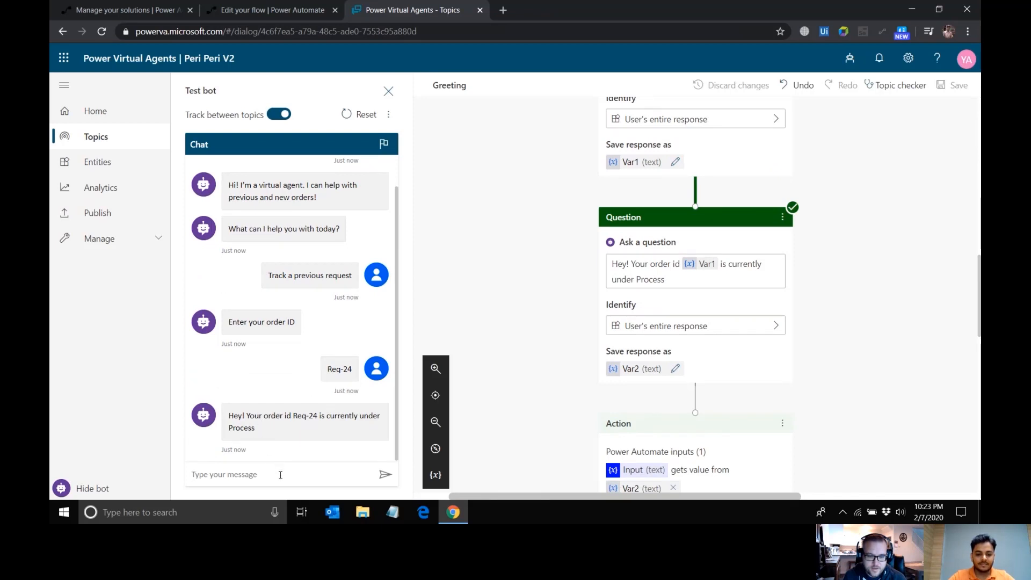
Answer the order status in the test chat with "I have been waiting on this for weeks now. Is this how you treat a customer?"
text(I have been )
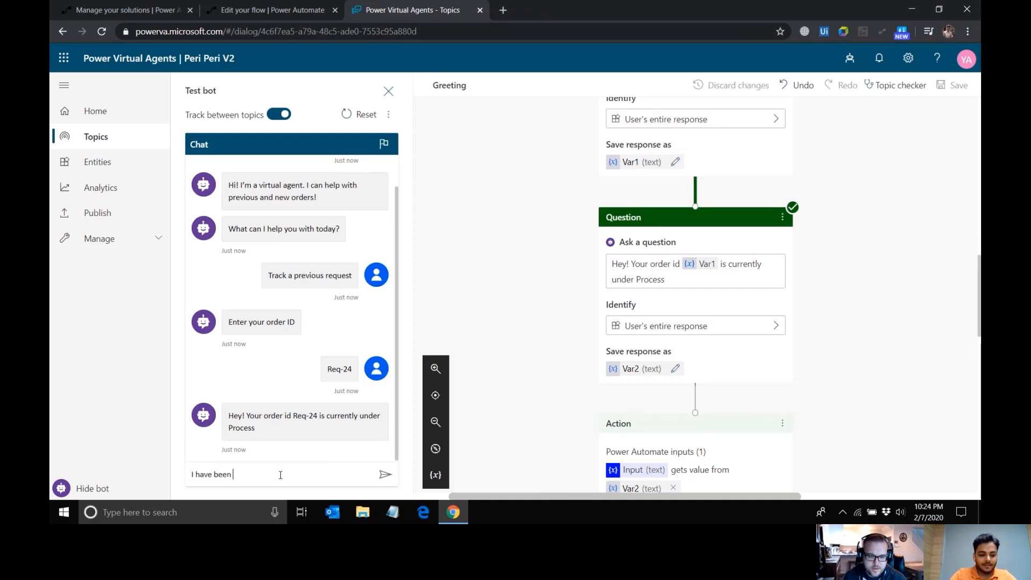
text(waiting on )
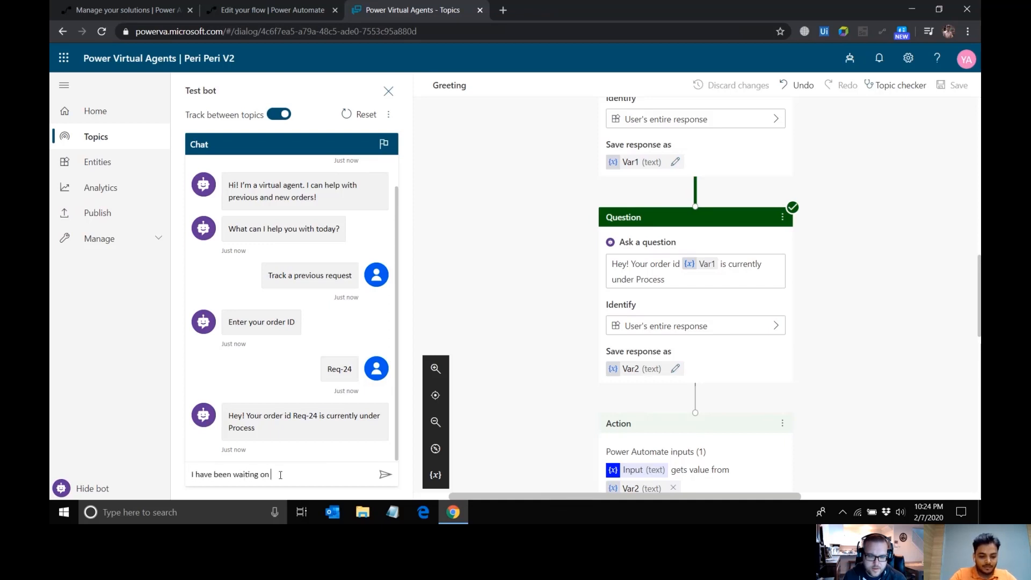
text(this for w)
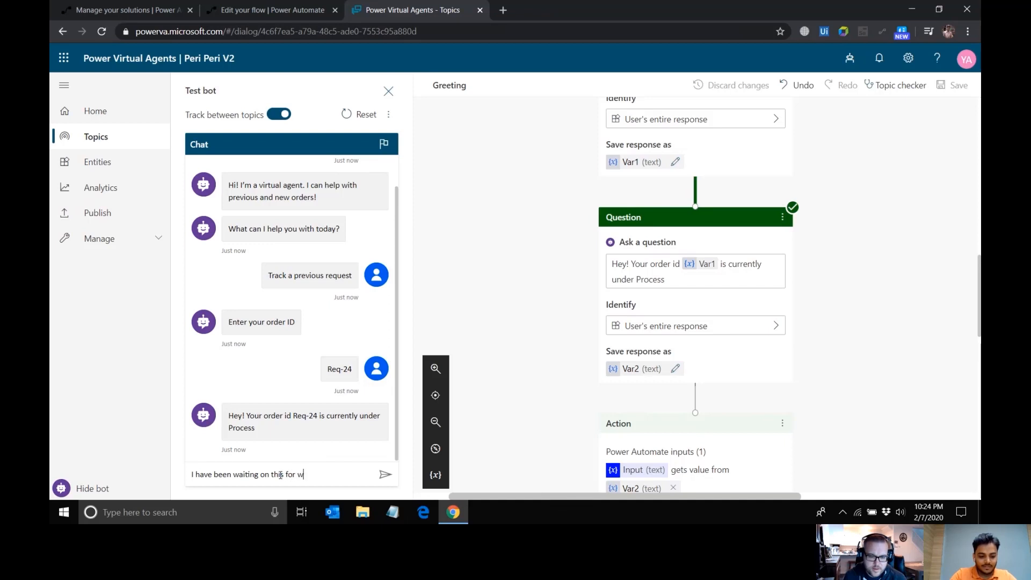
text(eeks now. Is this how you treat a customer?)
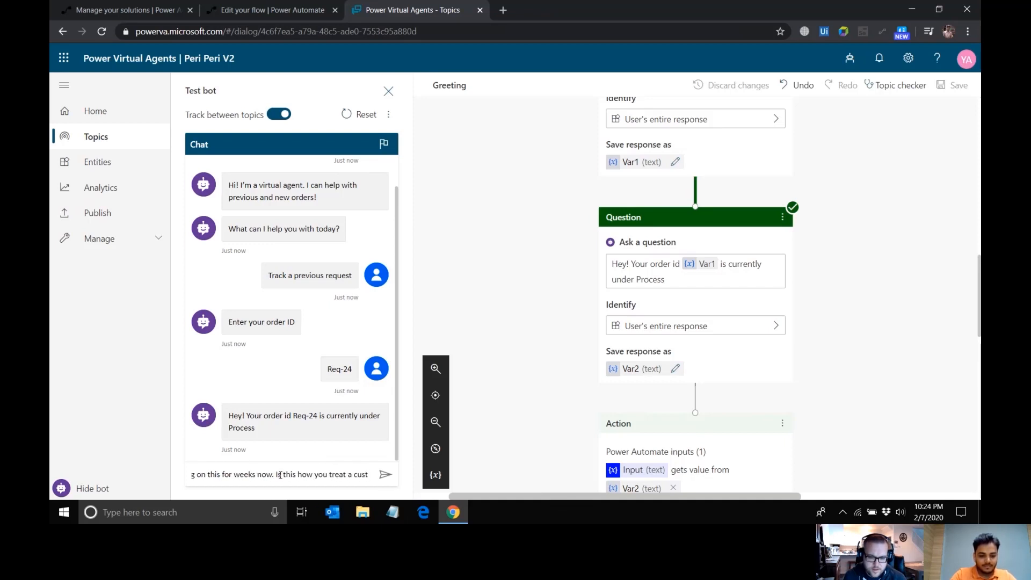
key(BackSpace)
key(BackSpace)
key(BackSpace)
key(BackSpace)
key(BackSpace)
key(BackSpace)
key(BackSpace)
key(BackSpace)
key(BackSpace)
key(BackSpace)
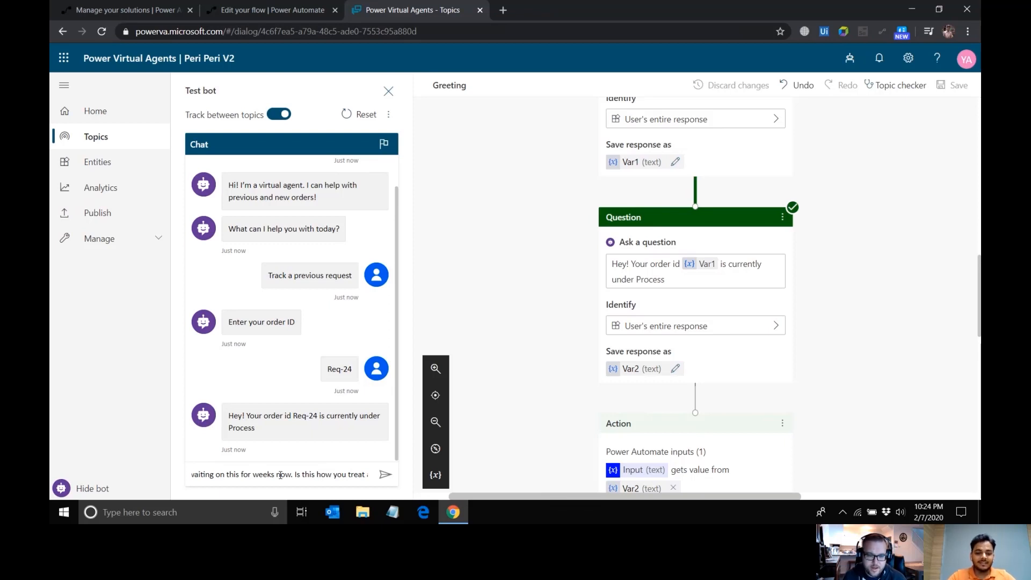
click(385, 477)
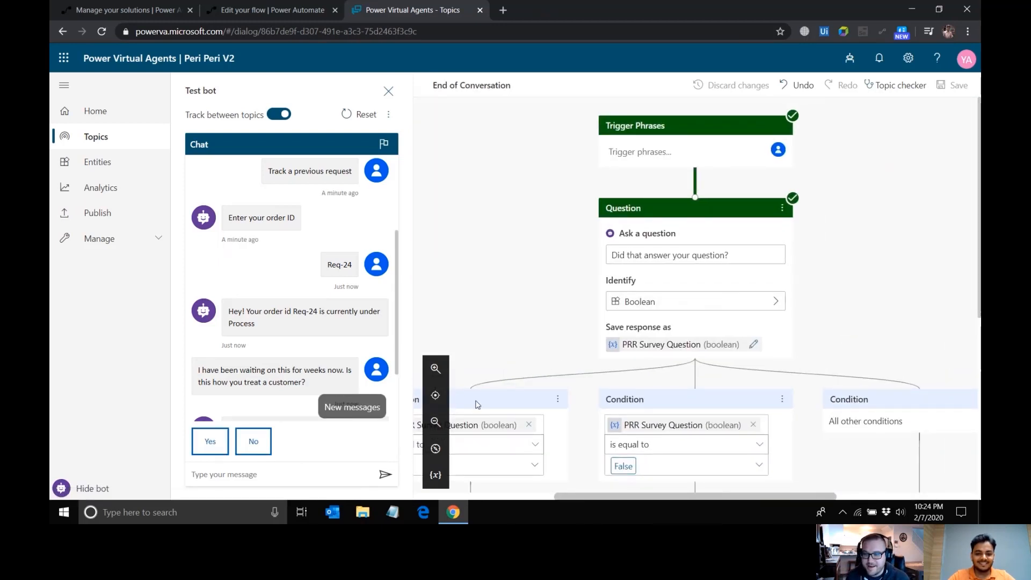
Restart the test conversation with "Hi", choose Track a previous request, and submit a different order ID
scroll(316, 373, down, 2)
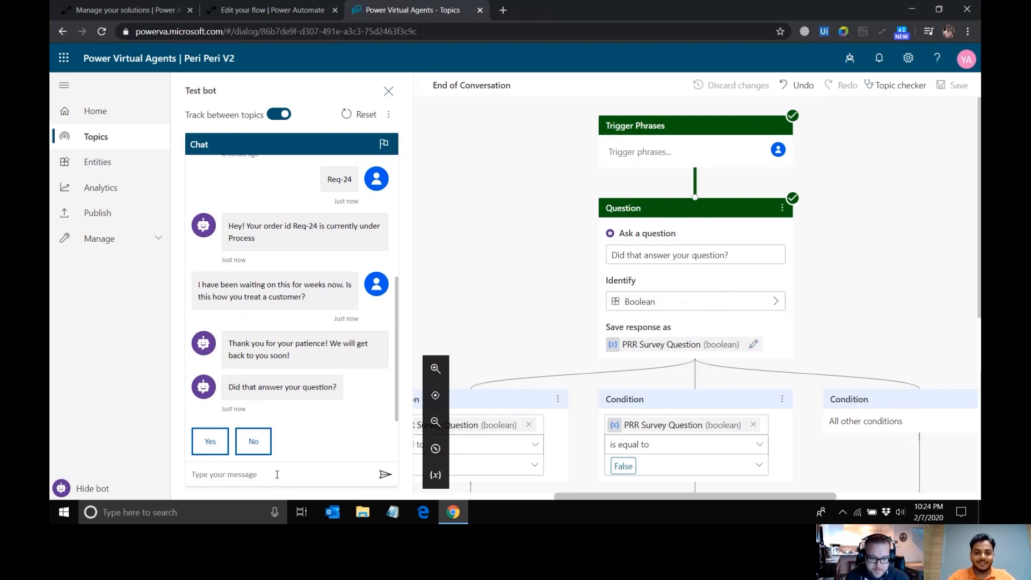
text(Hi)
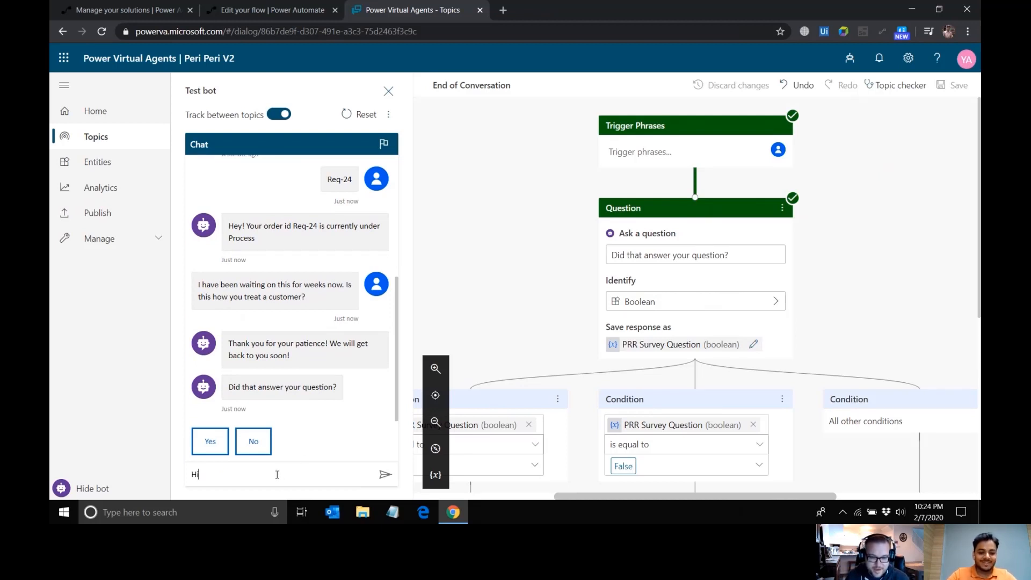
key(Return)
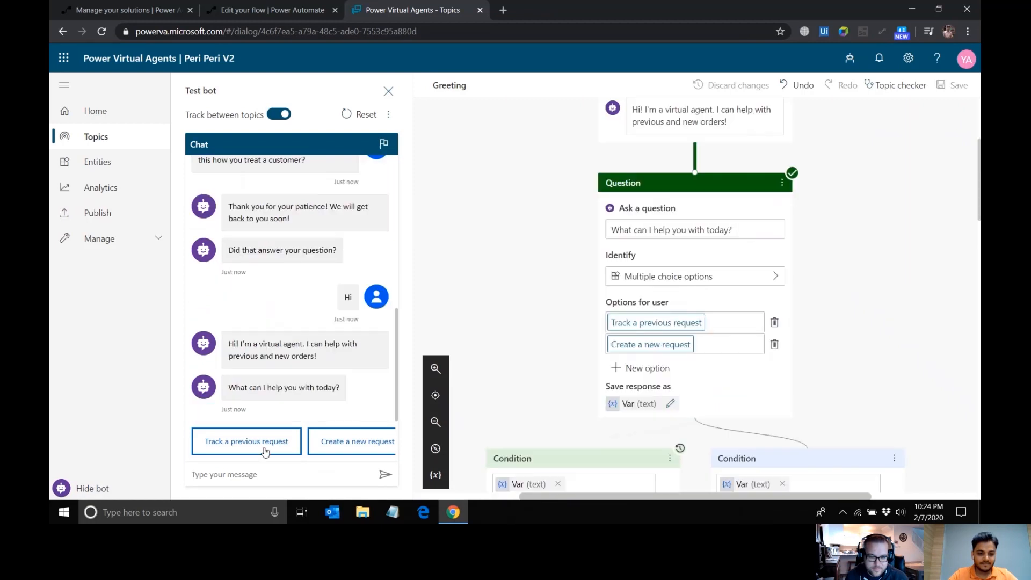
click(267, 450)
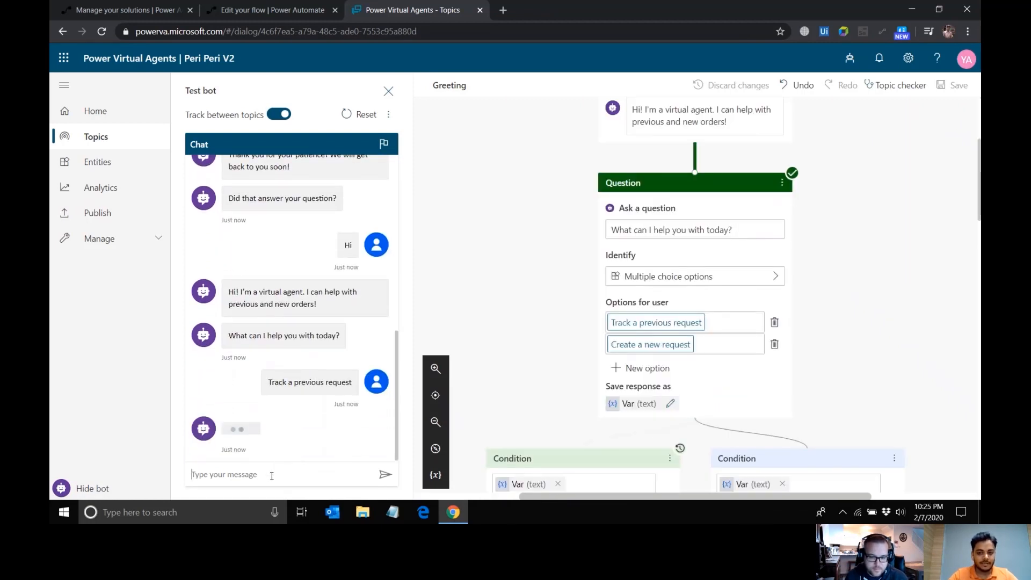
text(Re)
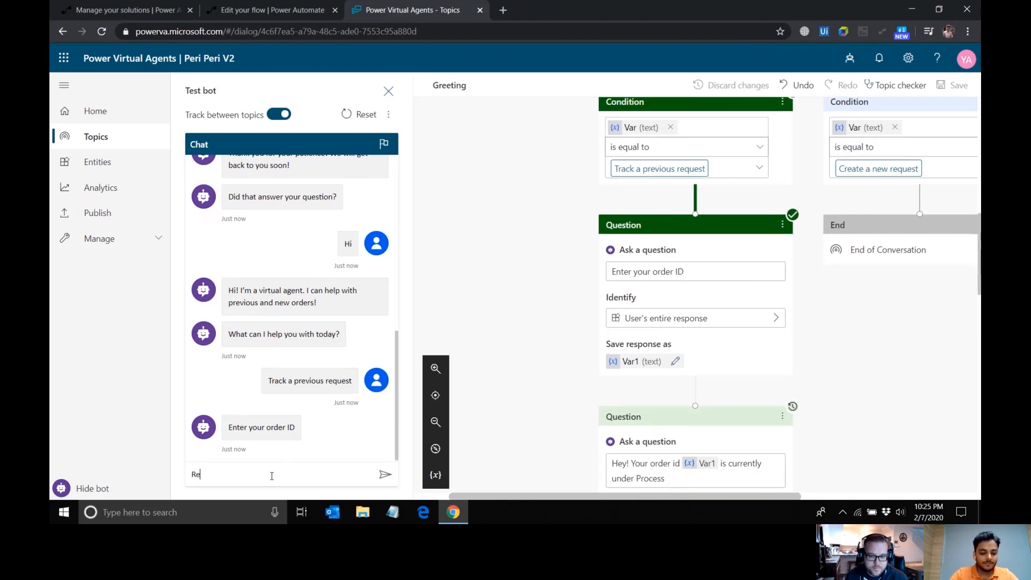
text(q-26)
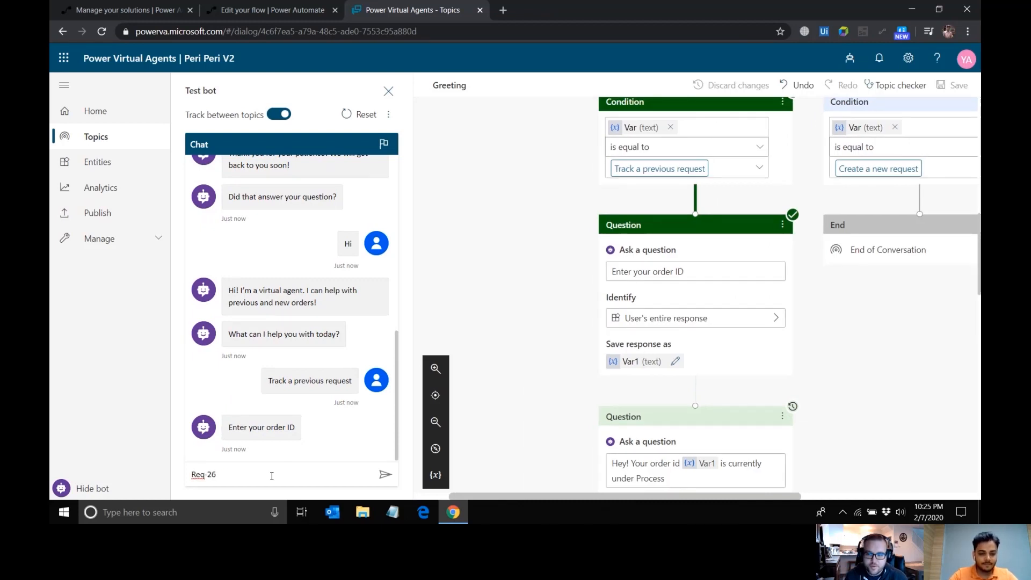
key(Return)
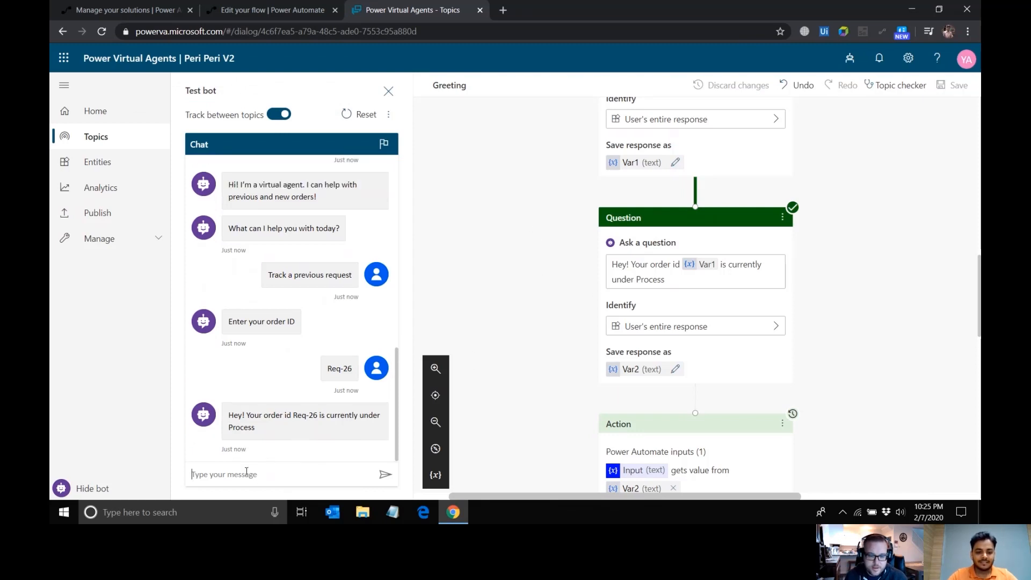
Answer the order status in the test chat with "I have been waiting on this for weeks now. This is terrible service. I will sue you!"
click(246, 471)
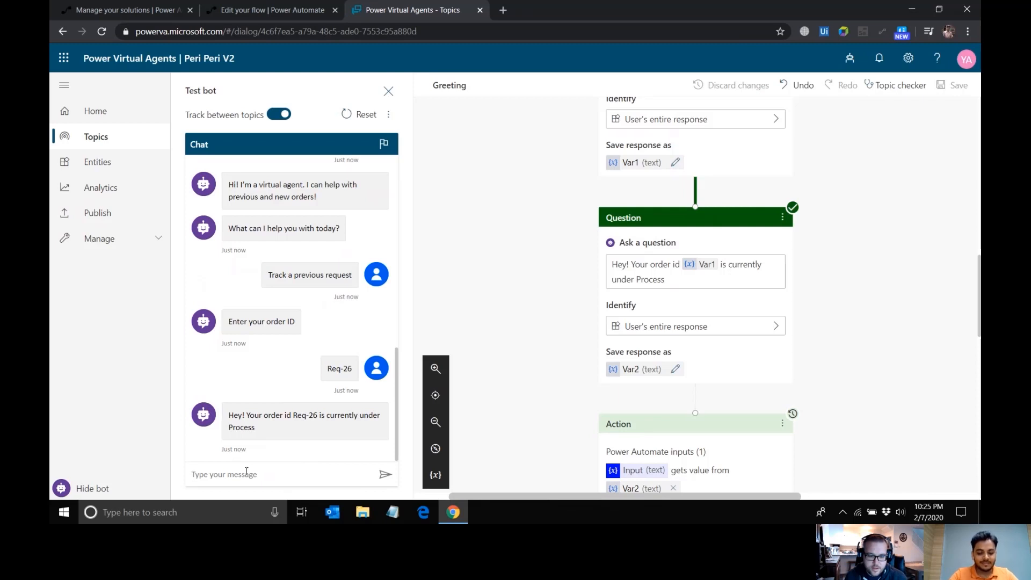
text(I have been waiting )
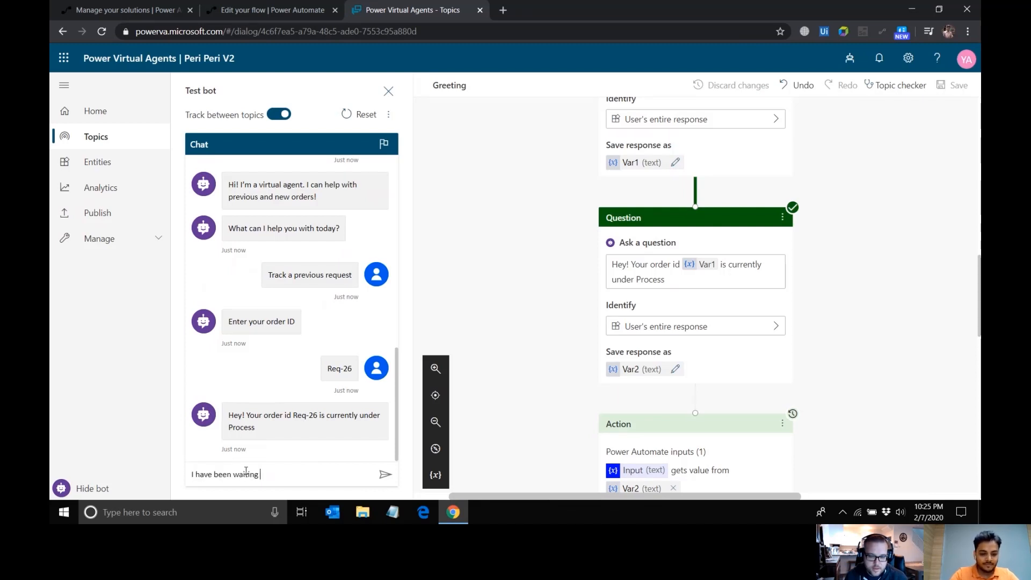
text(on this for weeks now. This is terrible se)
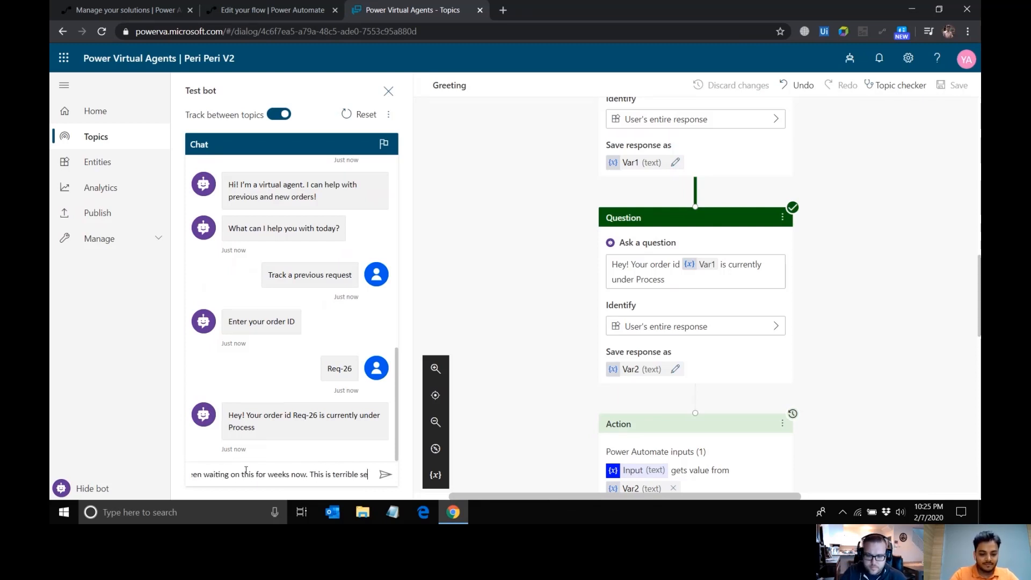
text(rvice. I will sue you!)
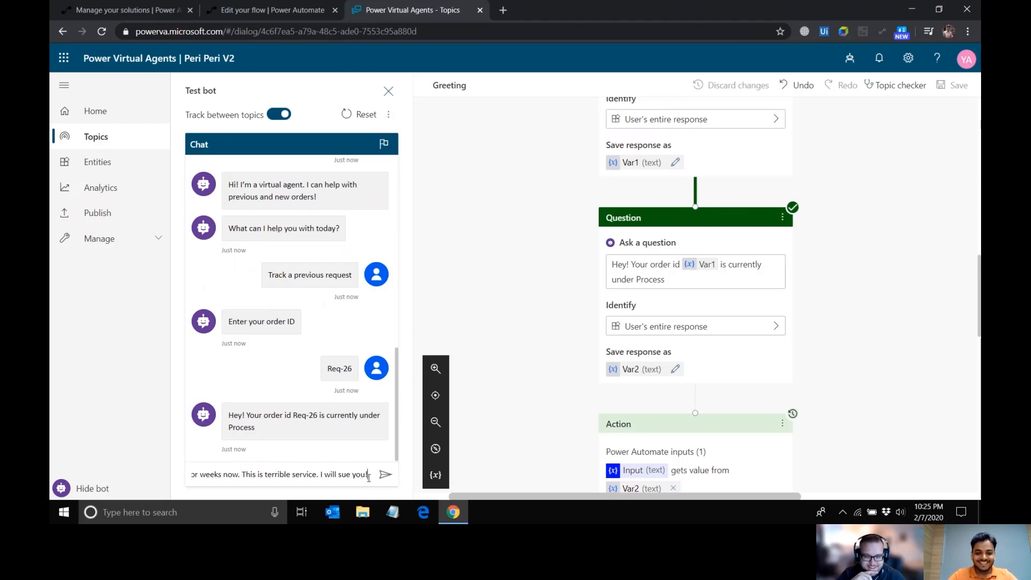
key(Return)
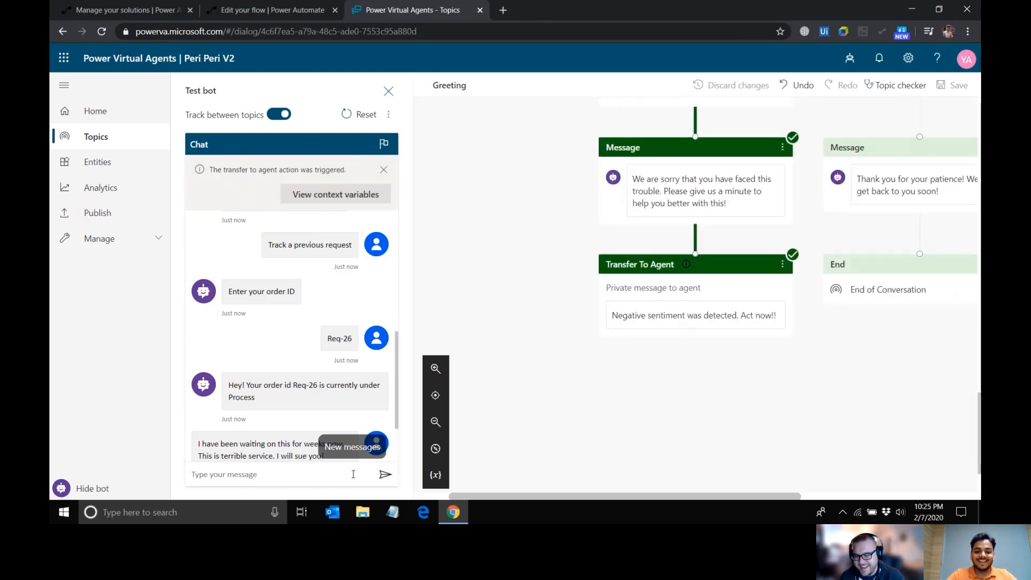
scroll(311, 421, down, 2)
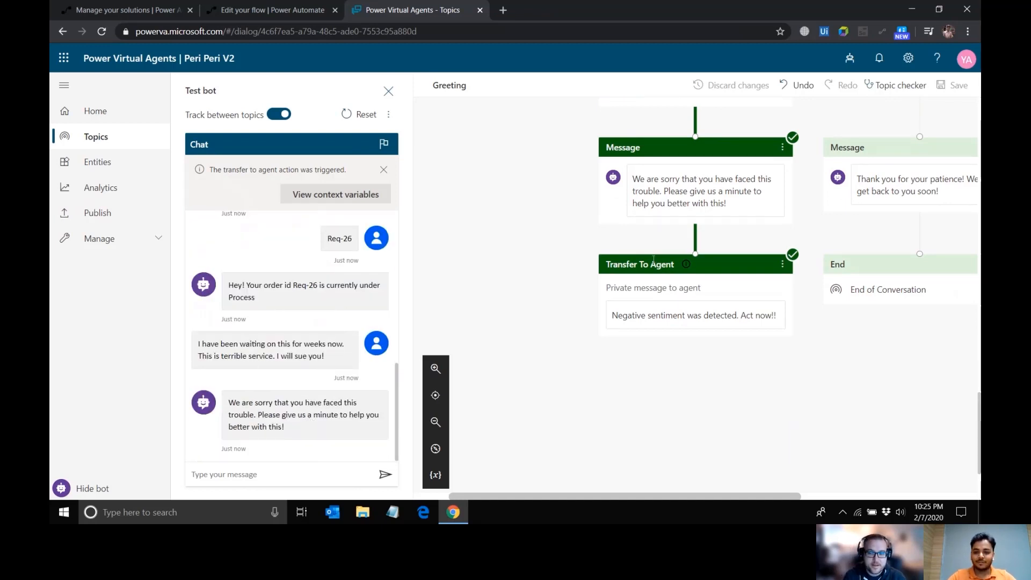
mouse_move(686, 264)
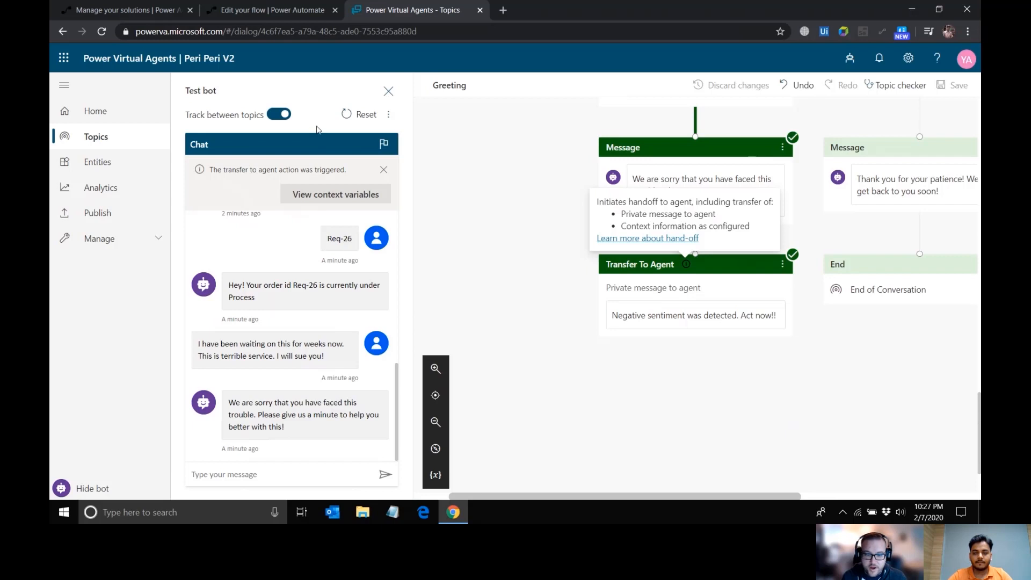
Switch to Power Automate, open the Sentiment Analyser flow's 10:24 PM run from its run history, and expand the Predict action
click(275, 12)
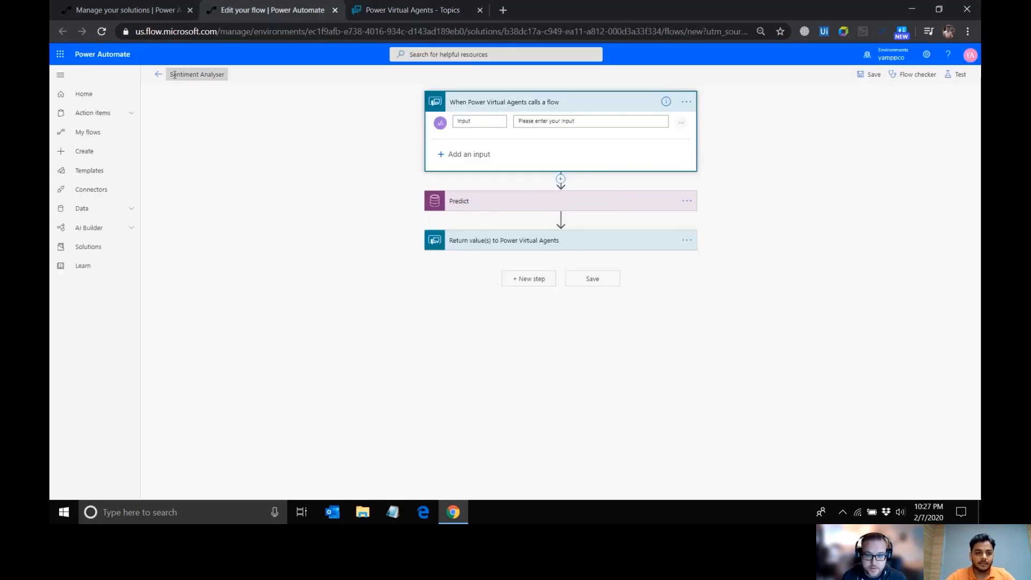
click(159, 74)
click(574, 136)
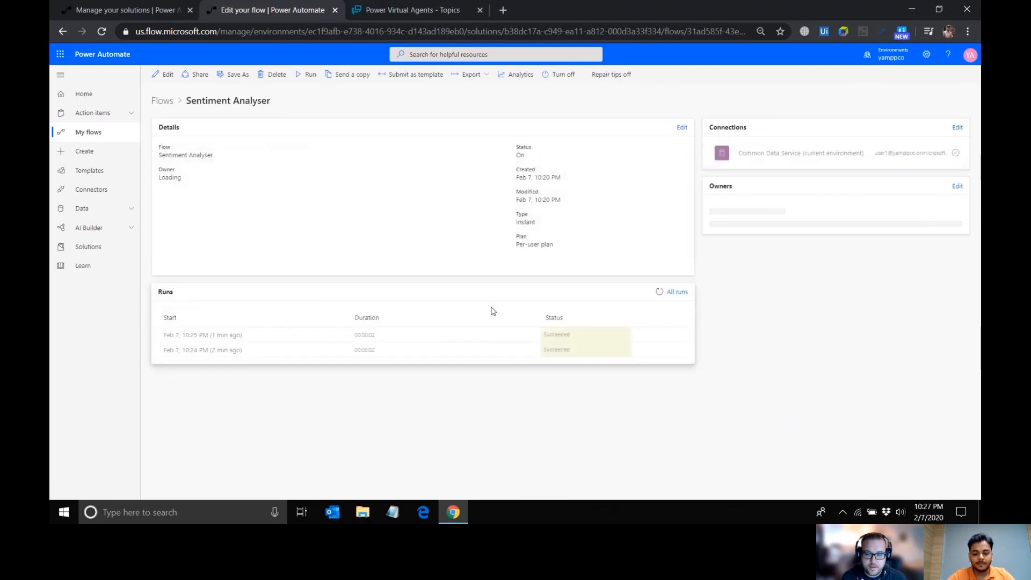
click(217, 351)
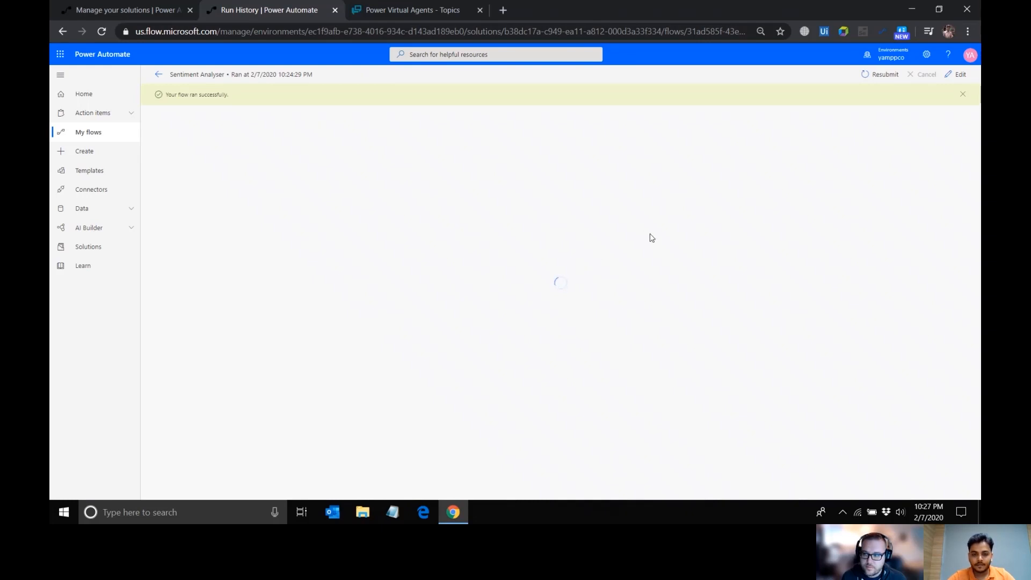
click(549, 175)
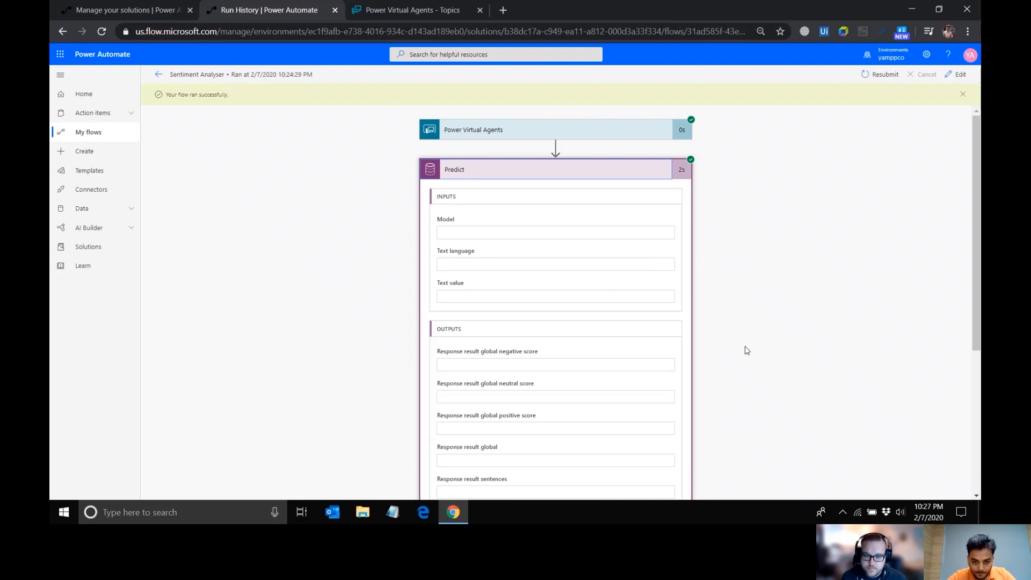
Examine the global negative, neutral and positive scores in the Predict action's outputs
scroll(745, 350, down, 2)
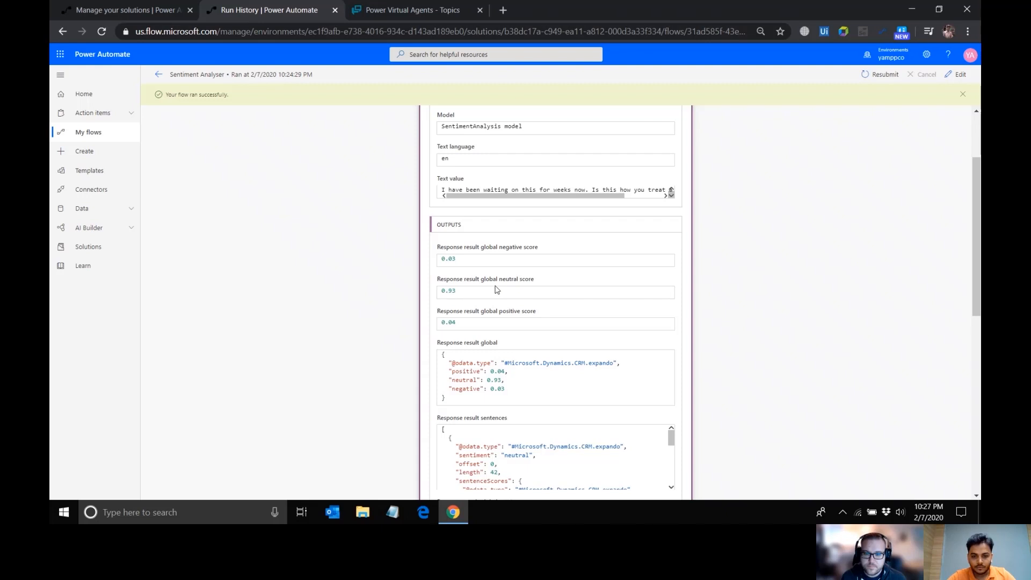
double_click(450, 260)
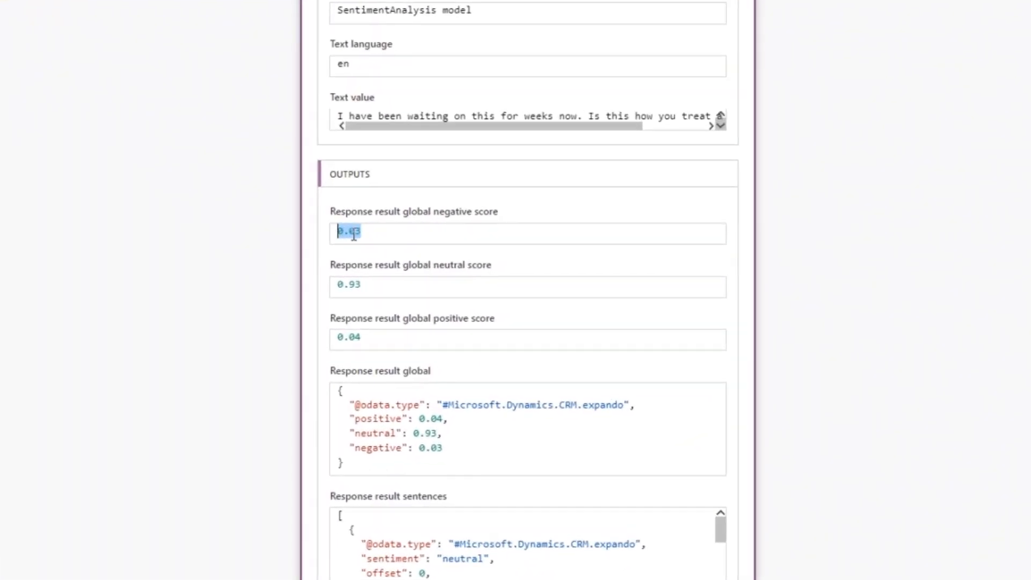
drag(354, 234, 395, 230)
drag(368, 288, 338, 296)
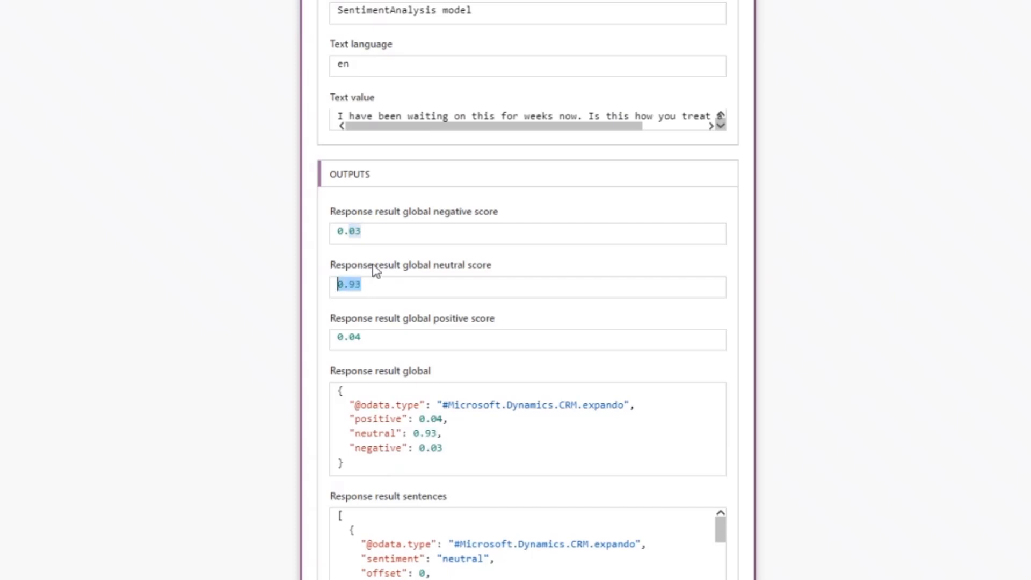
click(361, 342)
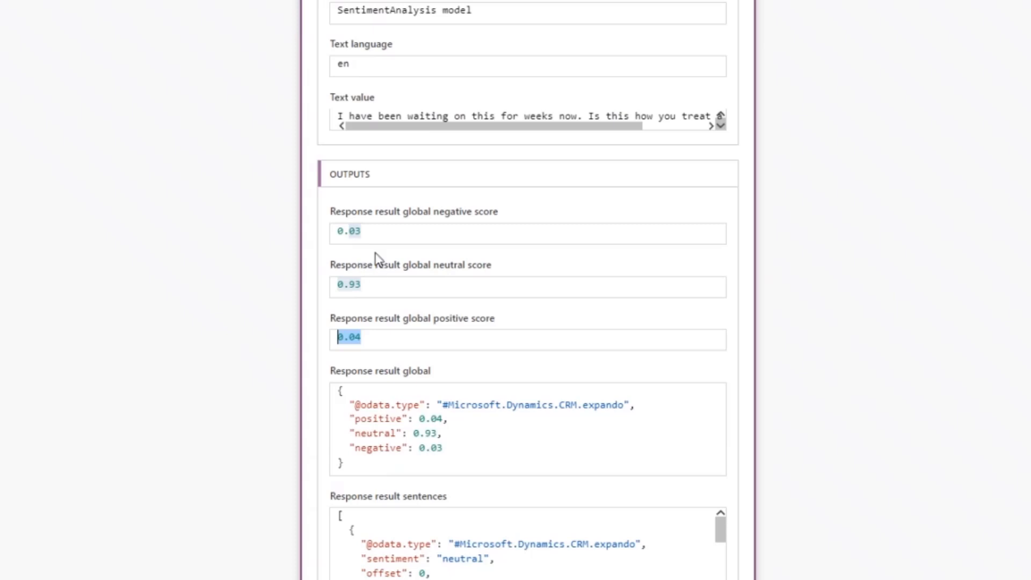
click(368, 234)
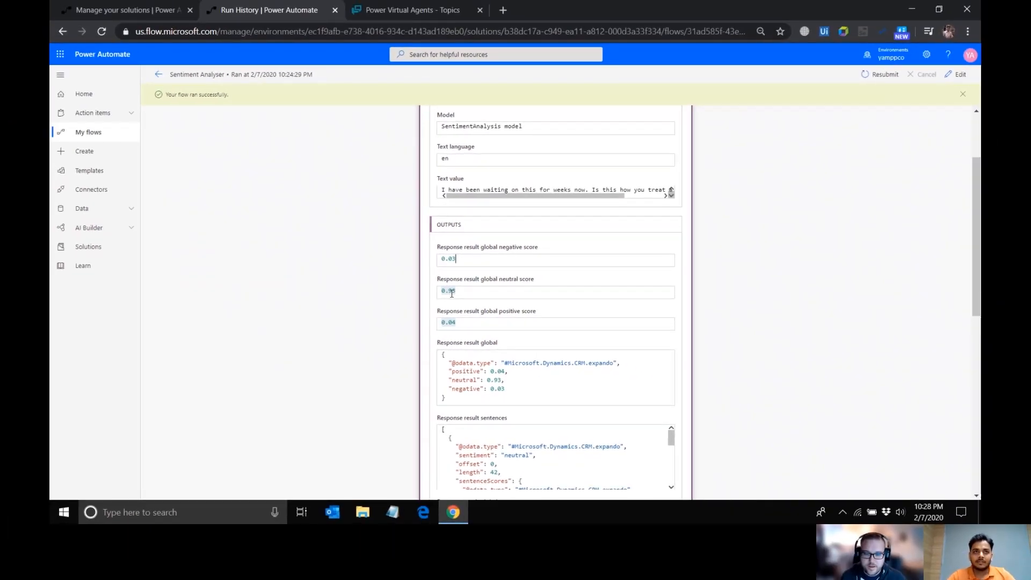
Review the rest of the Predict action's outputs, including the global sentiment, and compare them with the text value it analysed
scroll(451, 292, down, 5)
scroll(451, 293, down, 5)
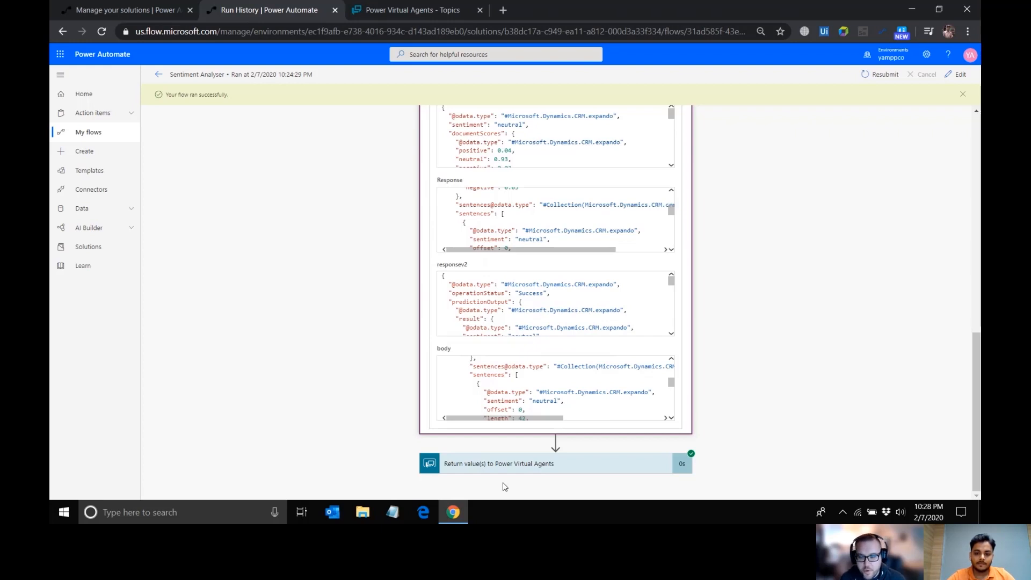
scroll(794, 322, up, 3)
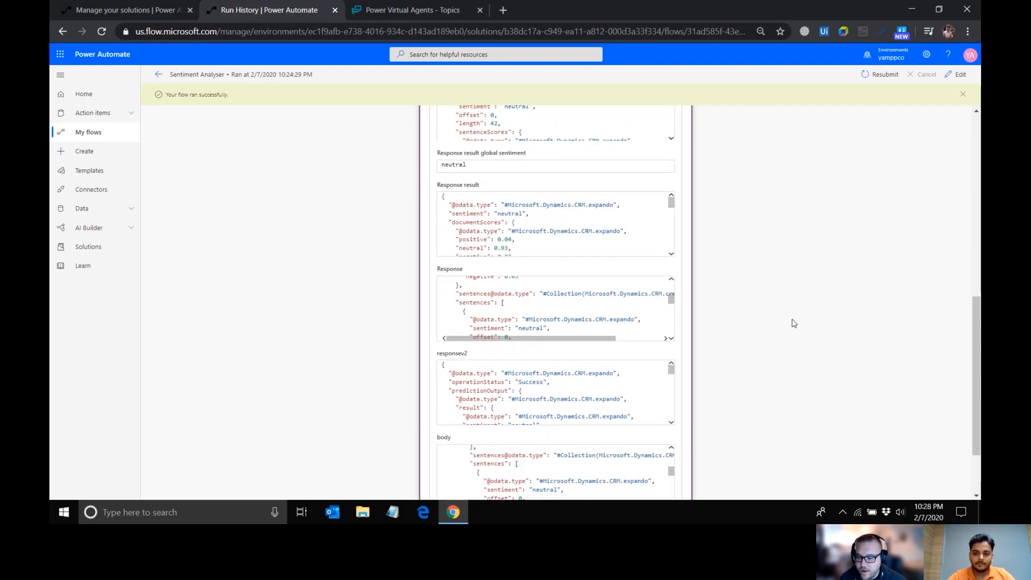
scroll(794, 323, up, 3)
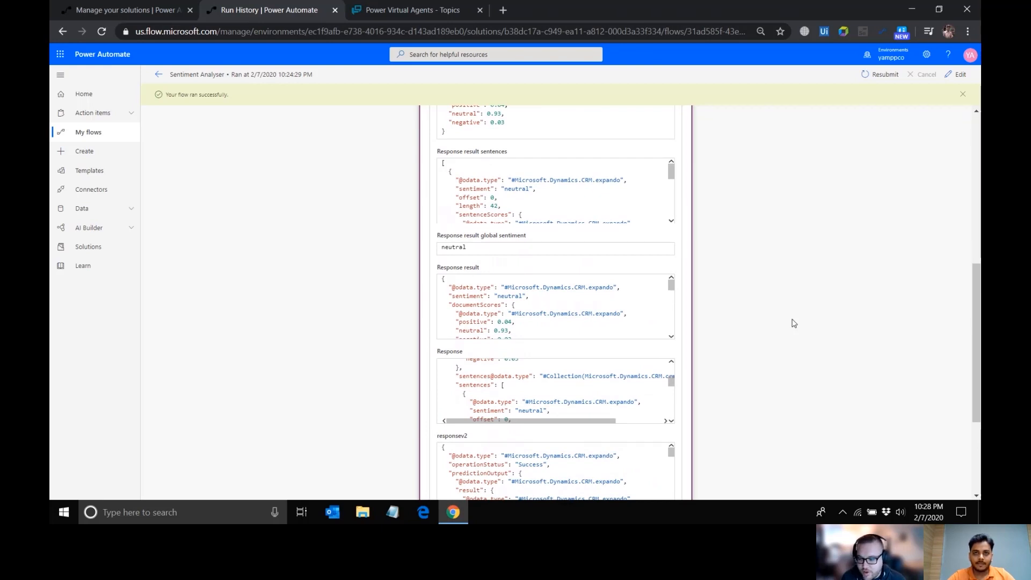
scroll(794, 323, up, 5)
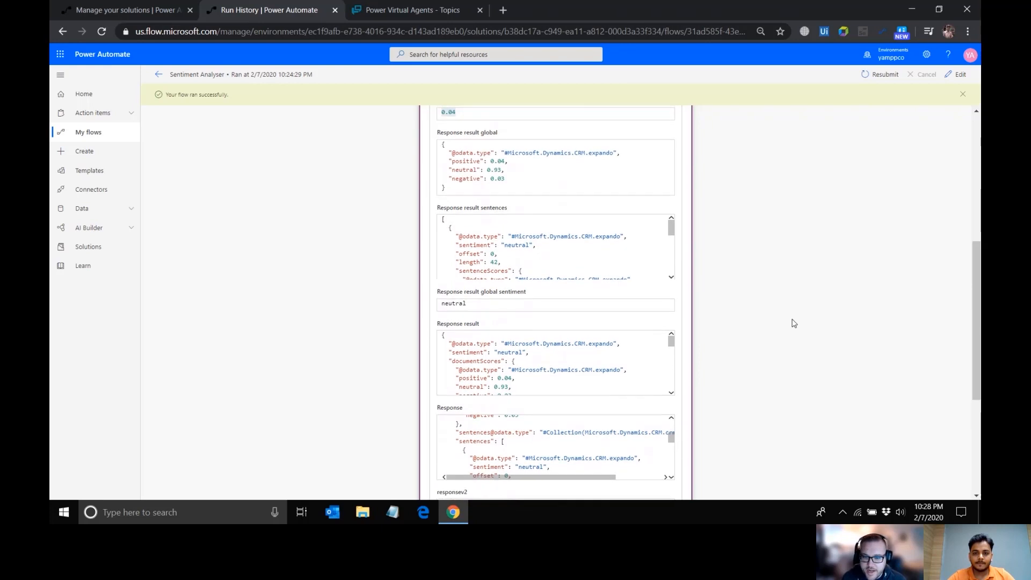
scroll(794, 323, up, 2)
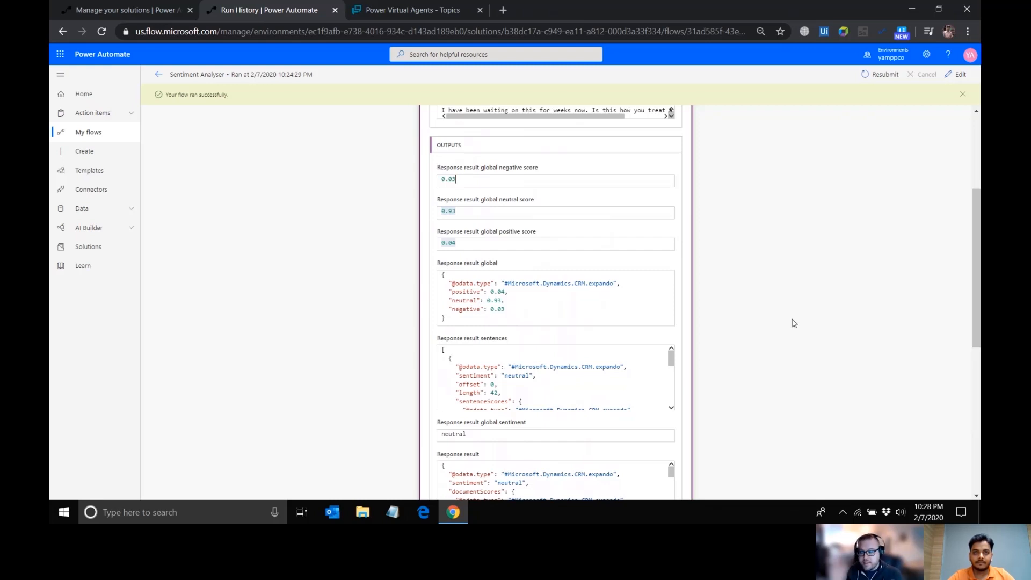
scroll(793, 322, up, 1)
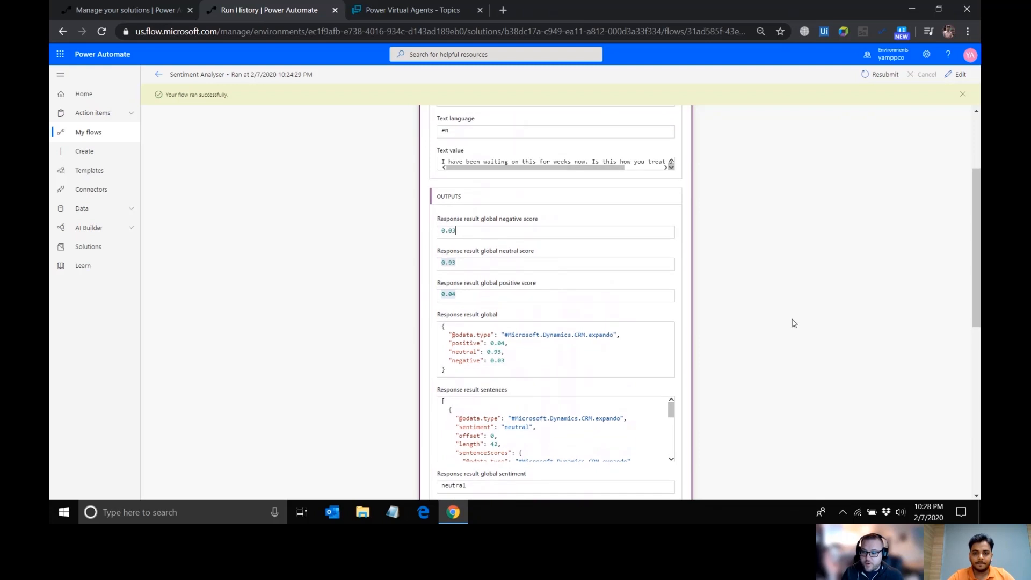
scroll(794, 322, up, 1)
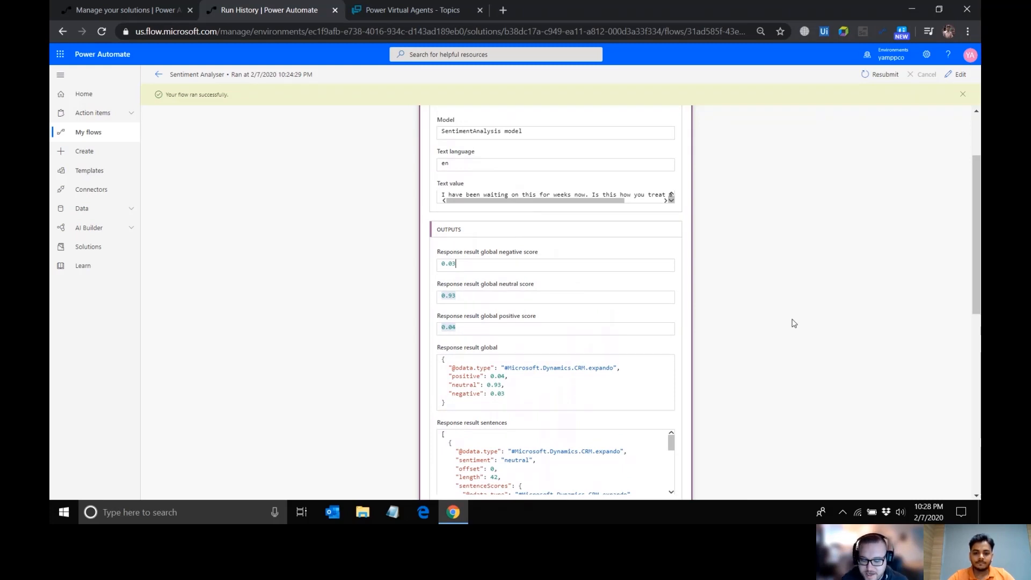
scroll(793, 322, down, 2)
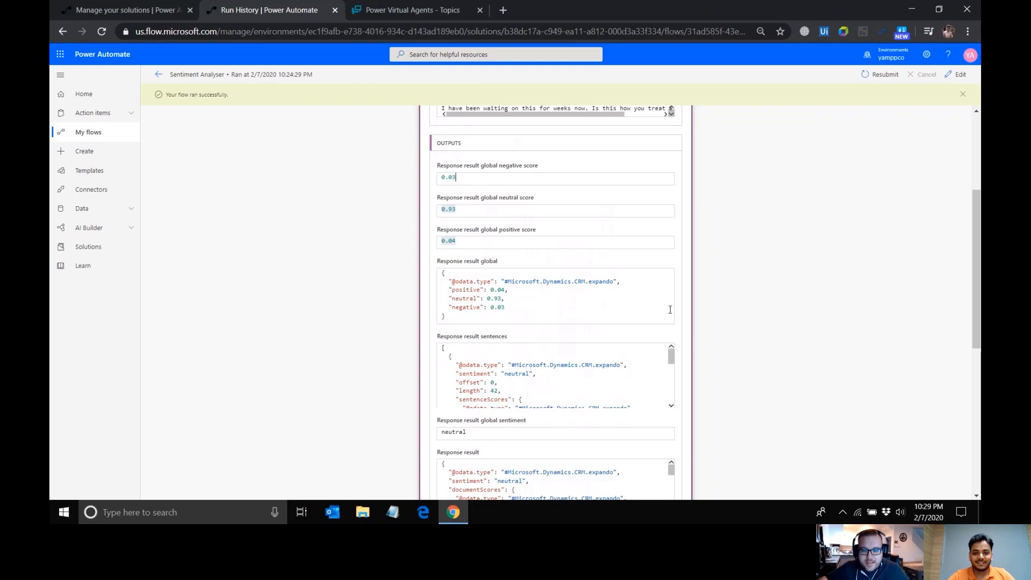
scroll(633, 319, up, 1)
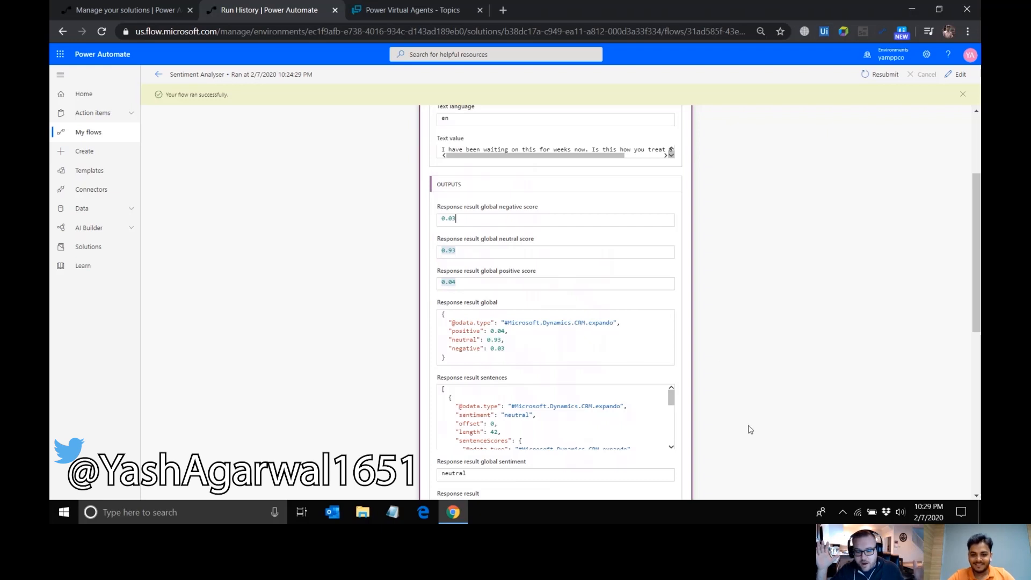
scroll(645, 349, up, 2)
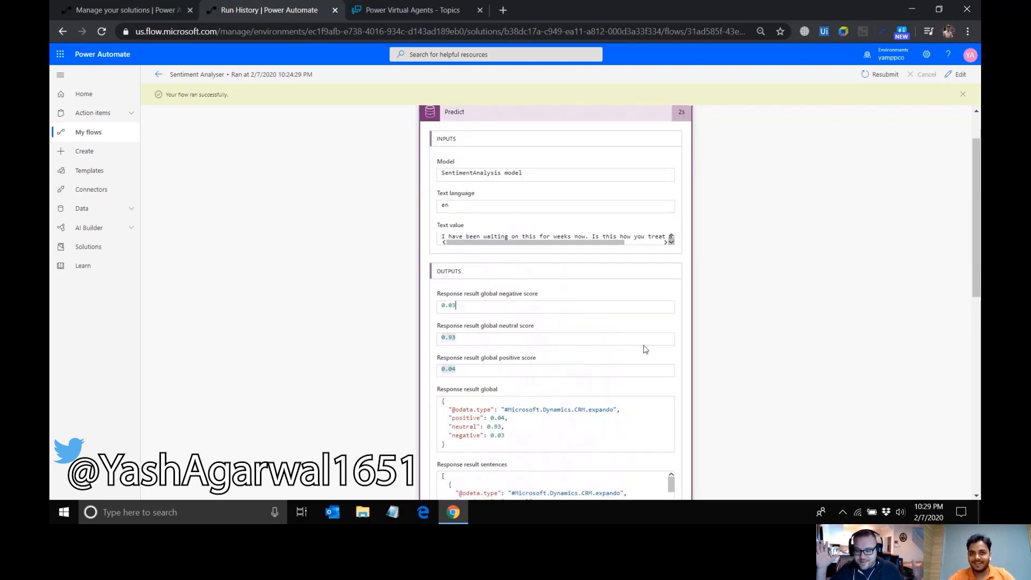
scroll(645, 349, up, 2)
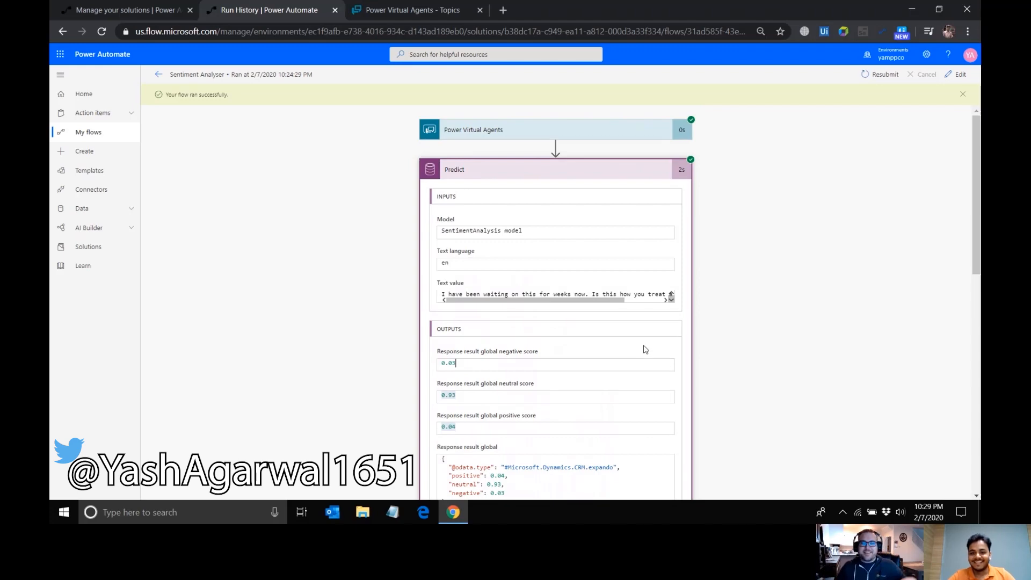
click(606, 182)
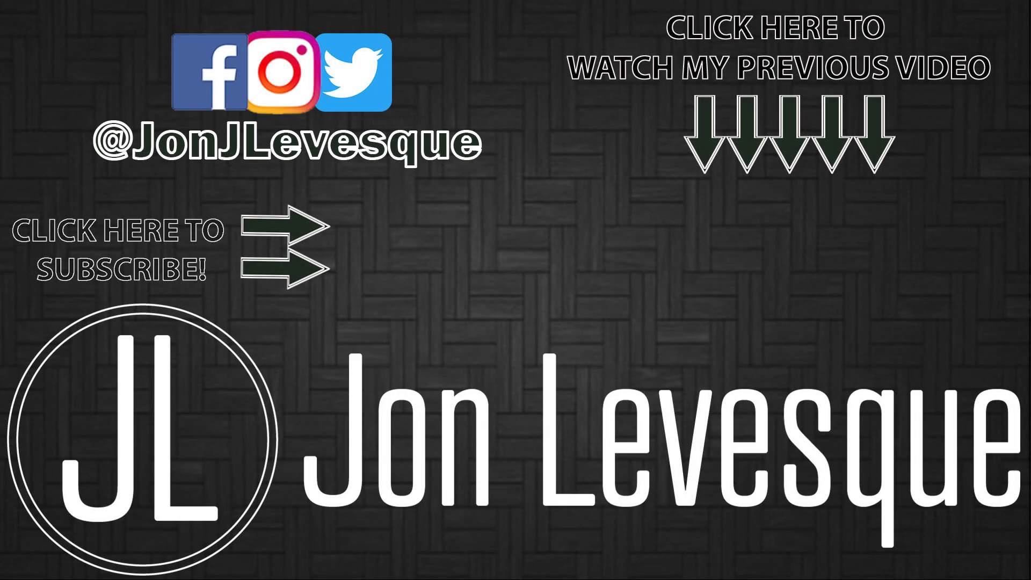